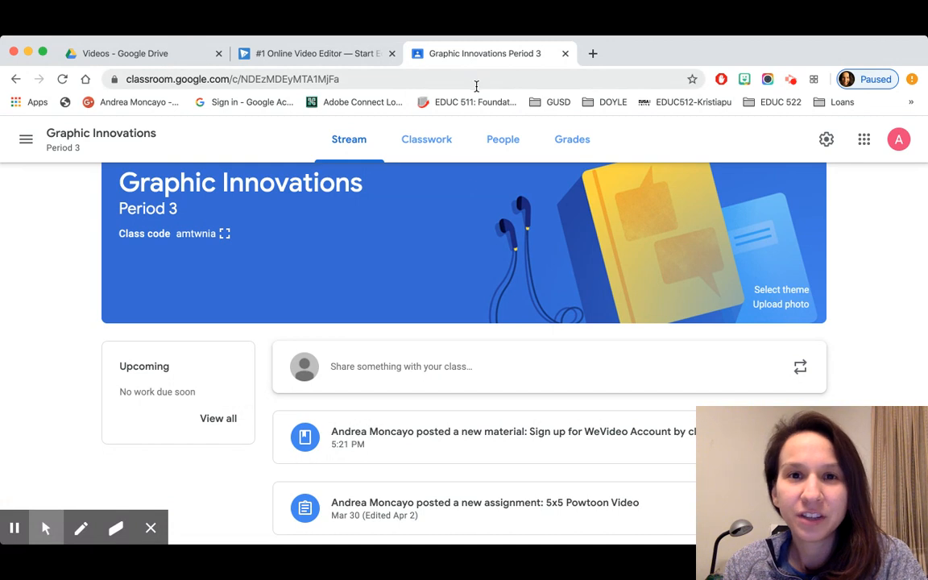
Open the WeVideo sign-up material in the class stream, view its invite link's join page, and close that page
{"action": "scroll", "coordinate": [464, 317], "scroll_direction": "down", "scroll_amount": 2}
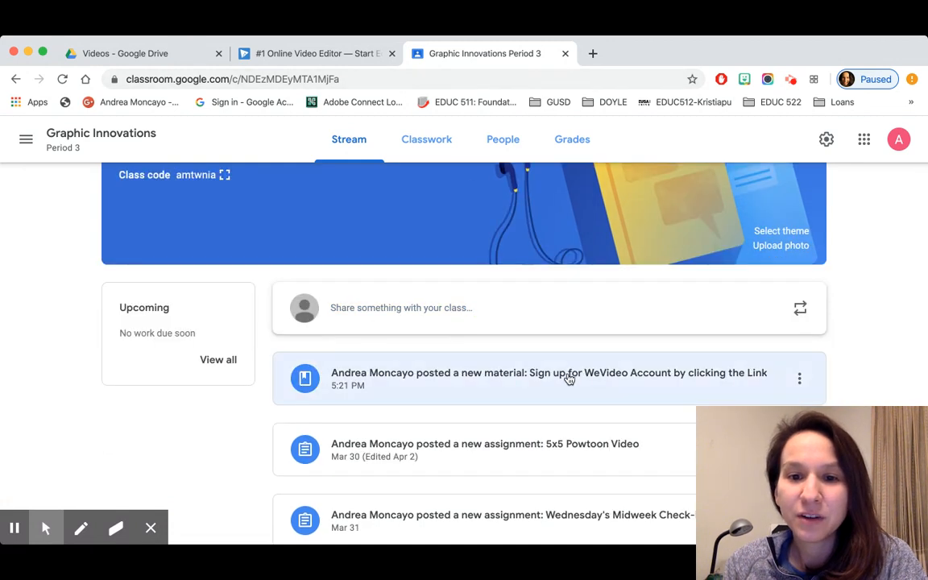
{"action": "left_click", "coordinate": [628, 384]}
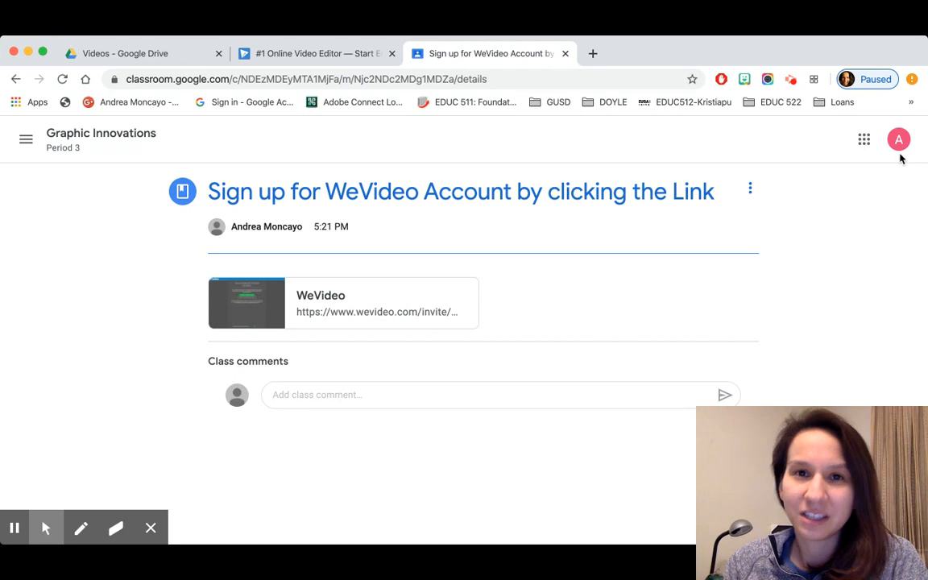
{"action": "left_click", "coordinate": [352, 311]}
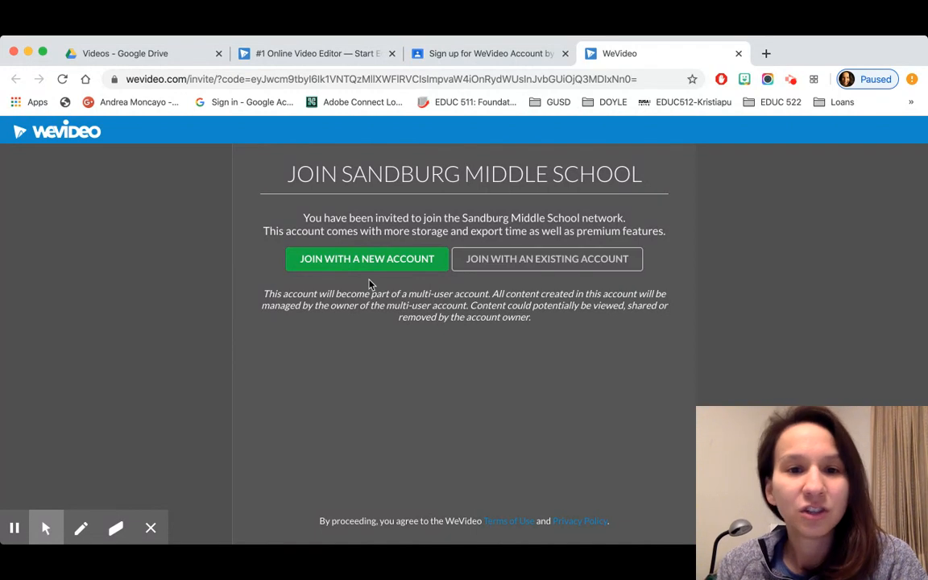
{"action": "left_click", "coordinate": [738, 54]}
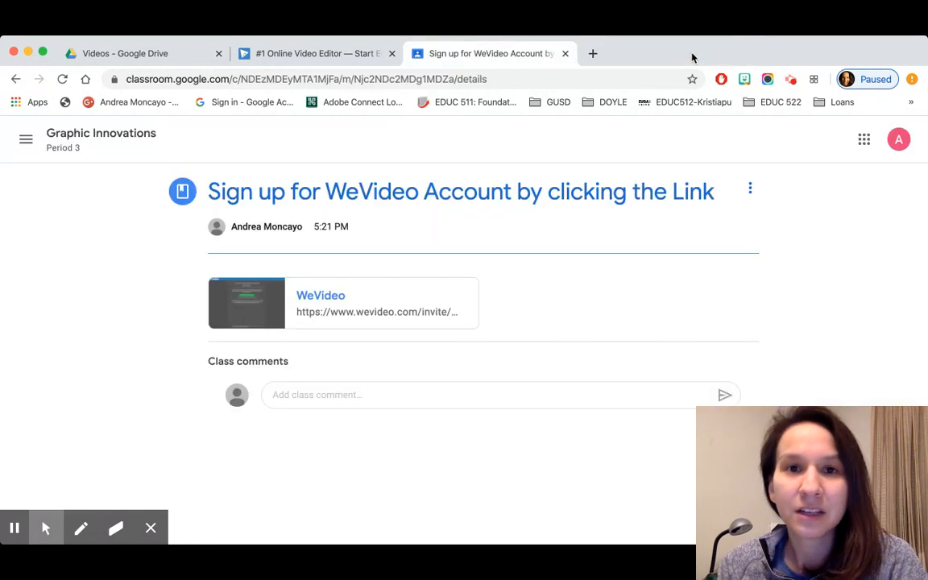
Switch to the WeVideo site, sign in with Google, and open the media library
{"action": "left_click", "coordinate": [331, 51]}
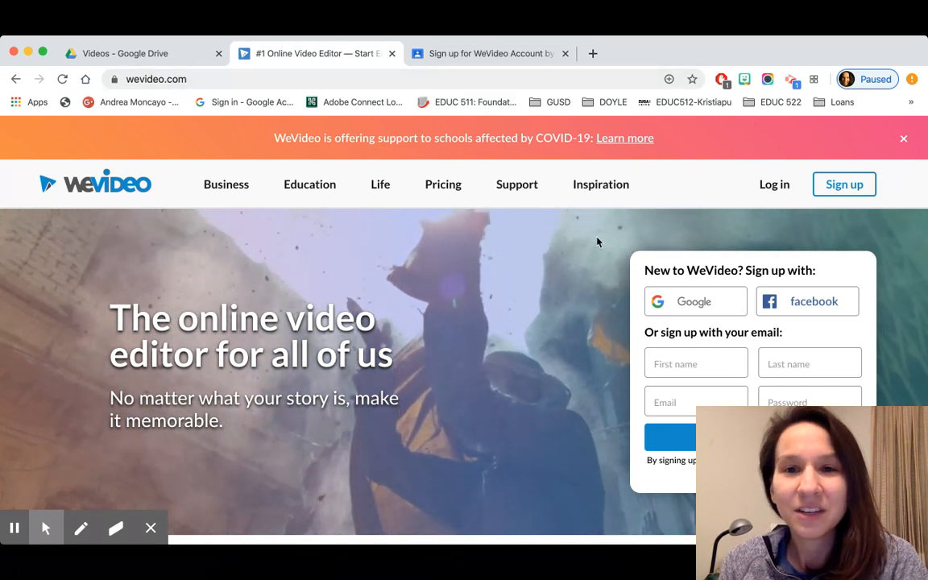
{"action": "left_click", "coordinate": [679, 300]}
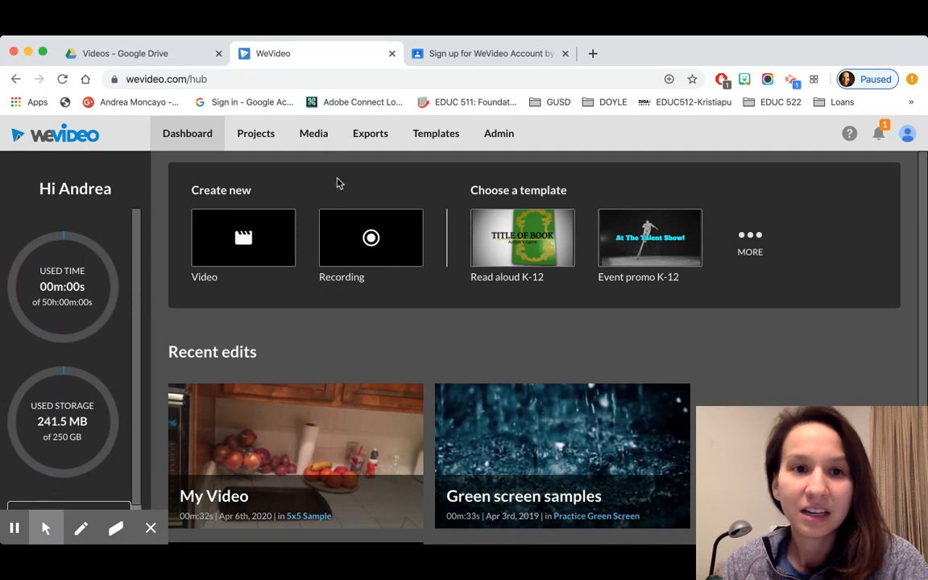
{"action": "left_click", "coordinate": [322, 144]}
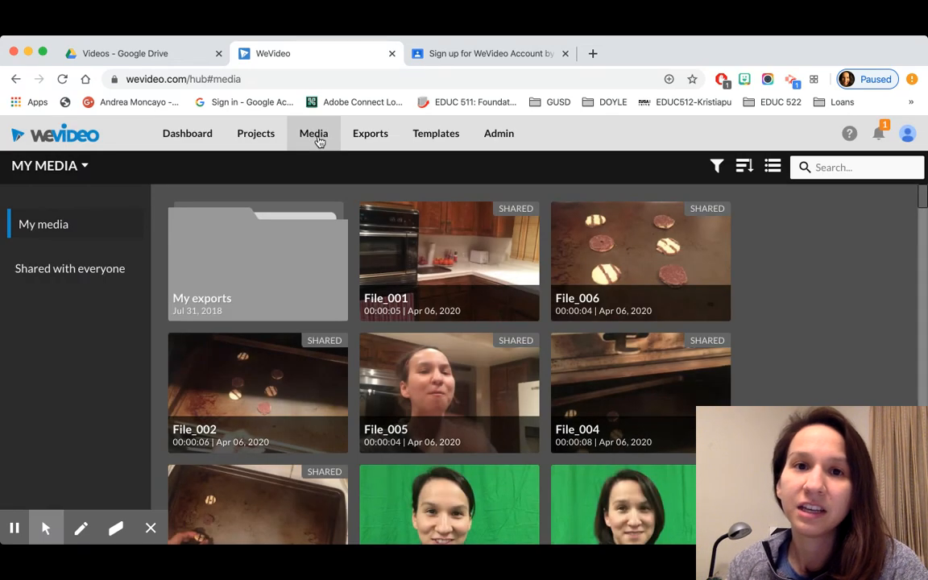
Switch to Google Drive and view the available actions for the 2020 8th Grade Videos to Share folder
{"action": "left_click", "coordinate": [138, 55]}
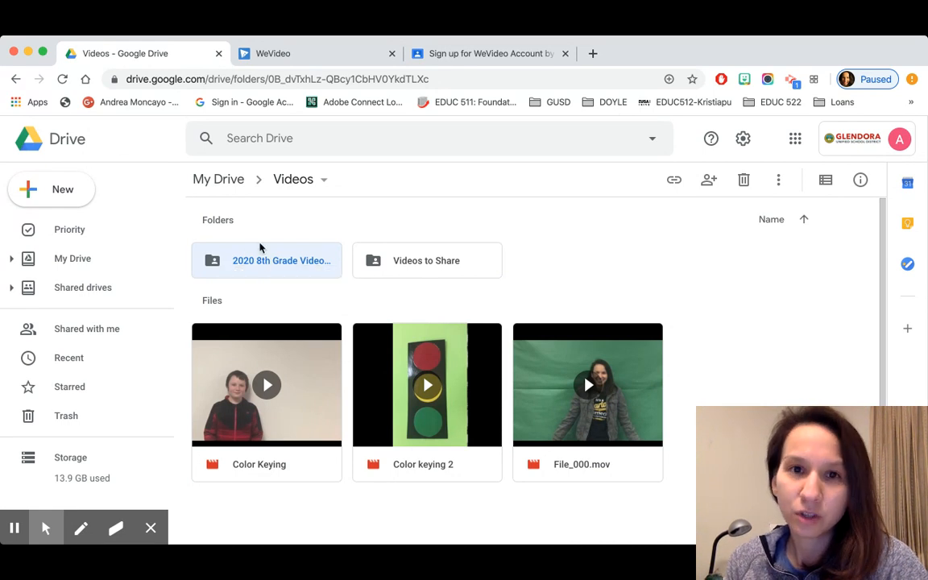
{"action": "right_click", "coordinate": [281, 271]}
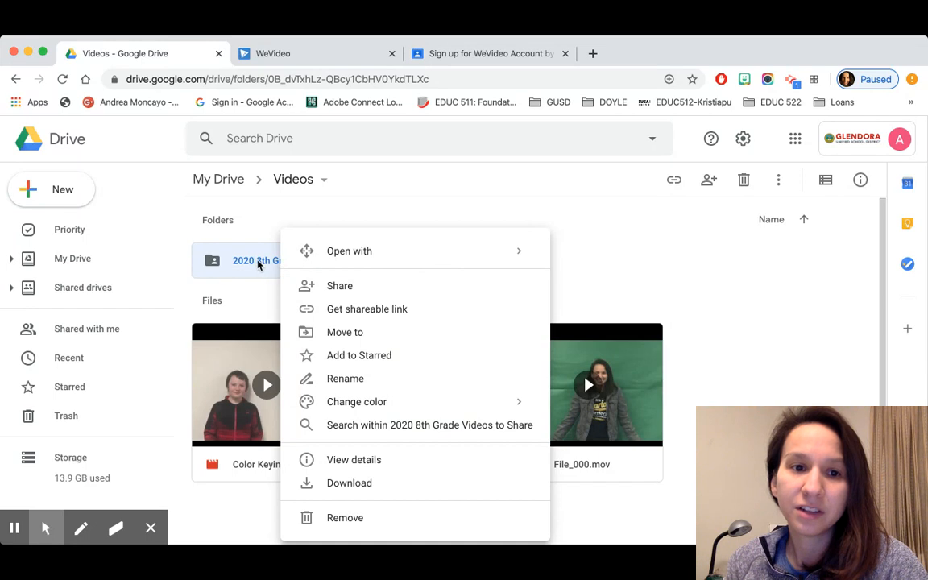
{"action": "left_click", "coordinate": [239, 200]}
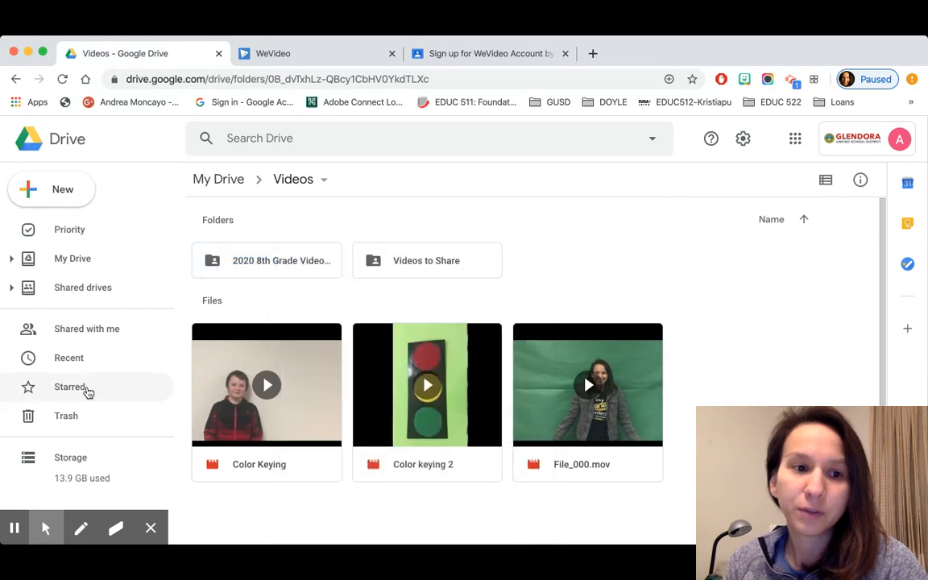
{"action": "left_click", "coordinate": [288, 258]}
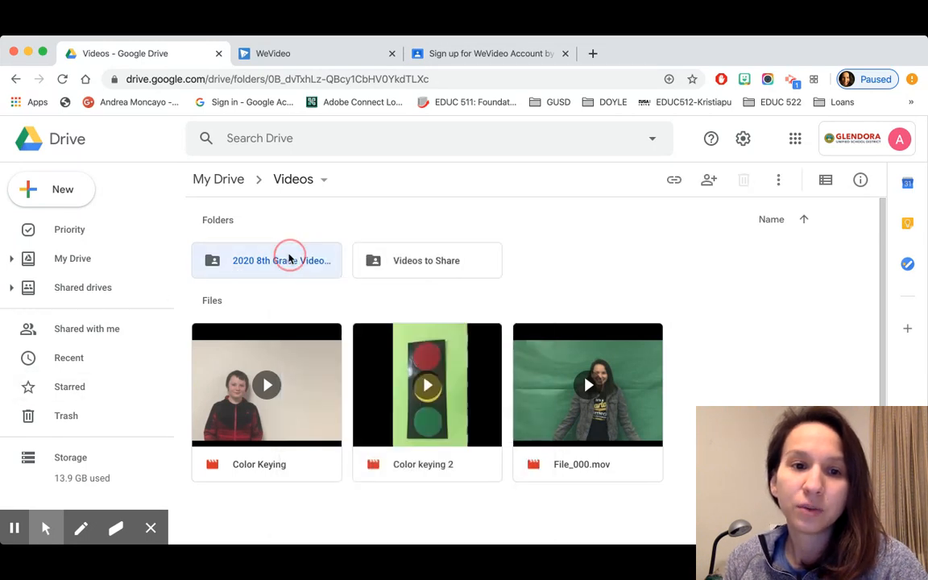
{"action": "right_click", "coordinate": [289, 258]}
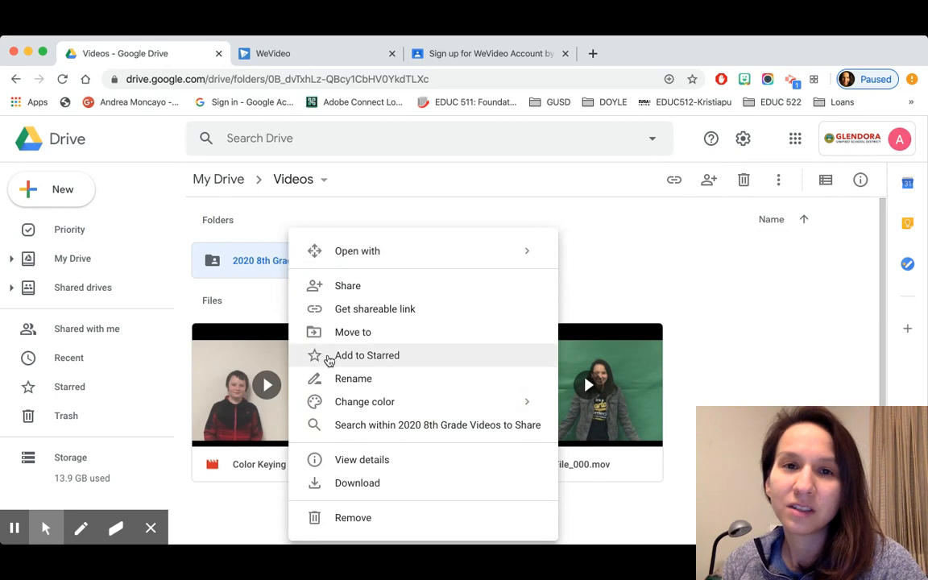
{"action": "left_click", "coordinate": [267, 228]}
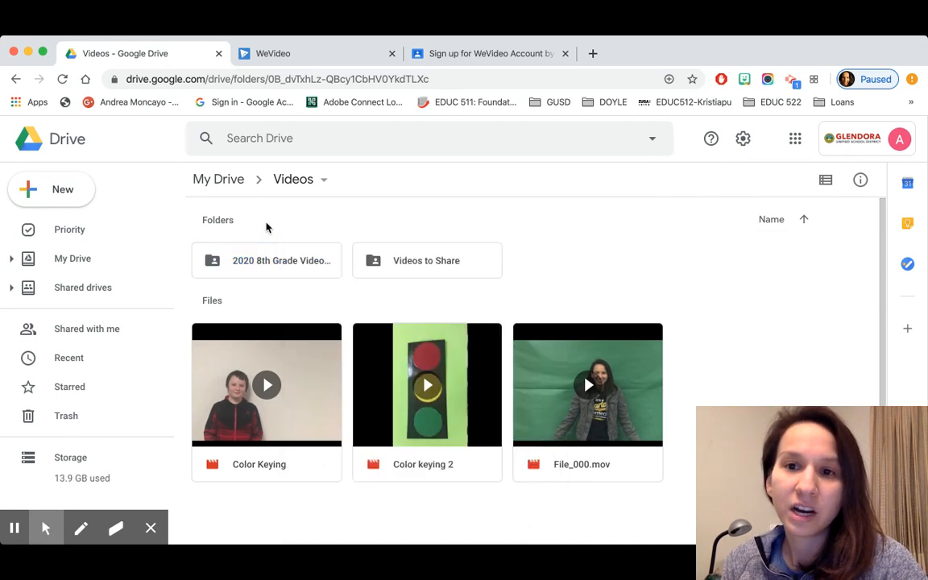
Open the 2020 8th Grade Videos to Share folder, preview File_000.mov, and return to the file list
{"action": "left_click", "coordinate": [280, 273]}
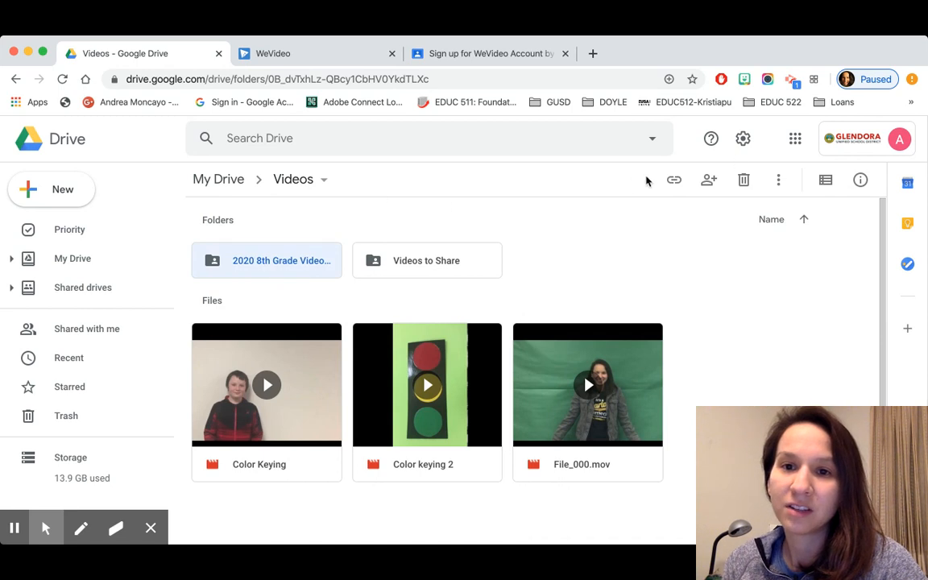
{"action": "double_click", "coordinate": [296, 260]}
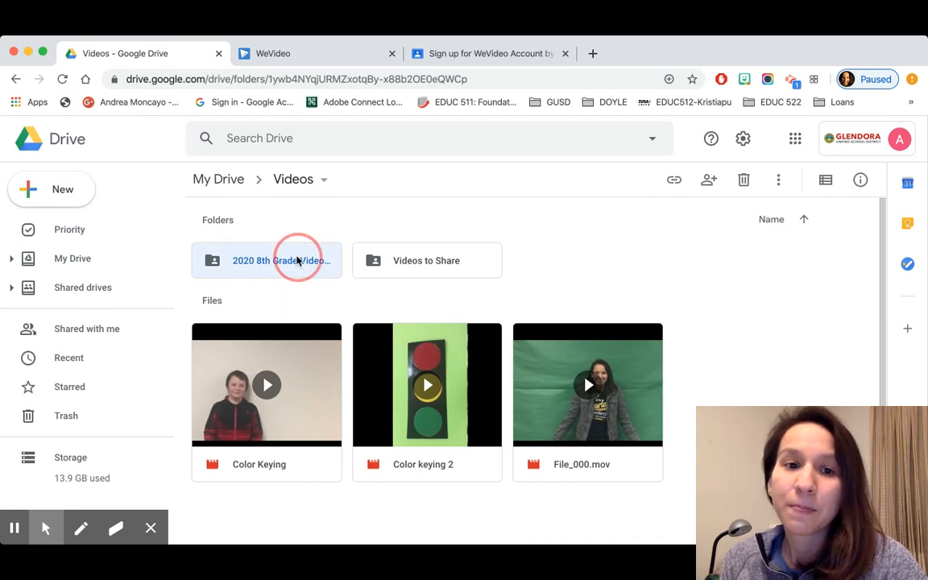
{"action": "double_click", "coordinate": [294, 283]}
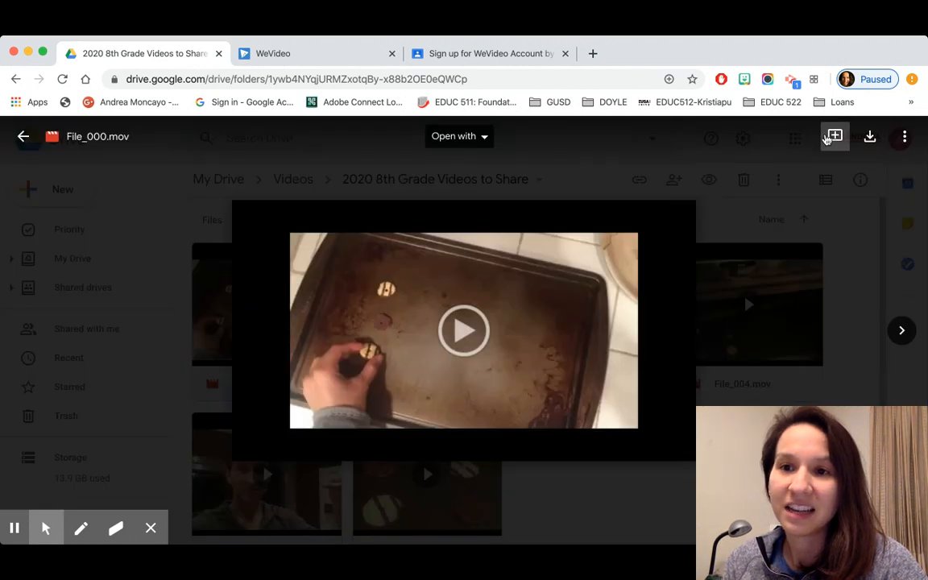
{"action": "left_click", "coordinate": [23, 136]}
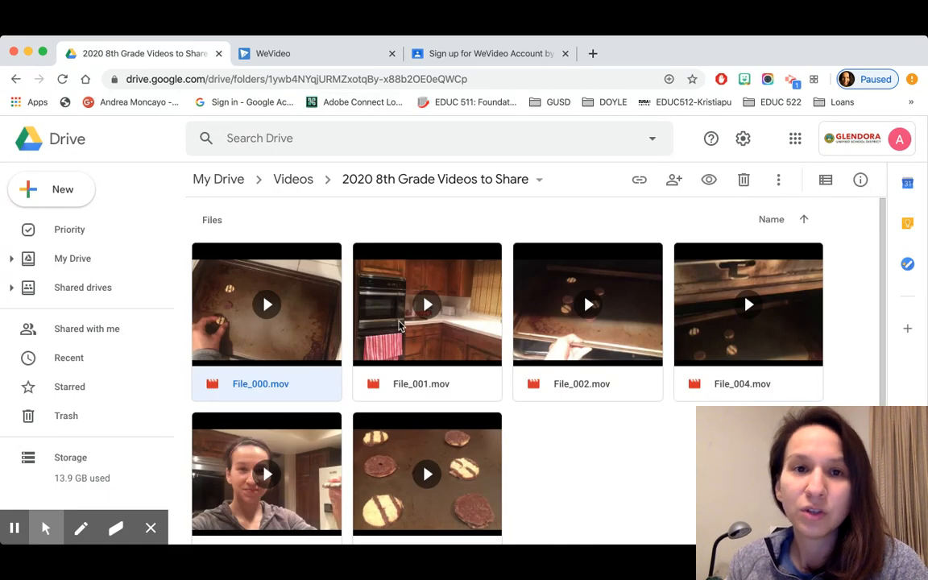
Switch to WeVideo, start a media import from Google Drive, and search for "video" to open the 2020 8th Grade Videos to Share folder
{"action": "left_click", "coordinate": [311, 61]}
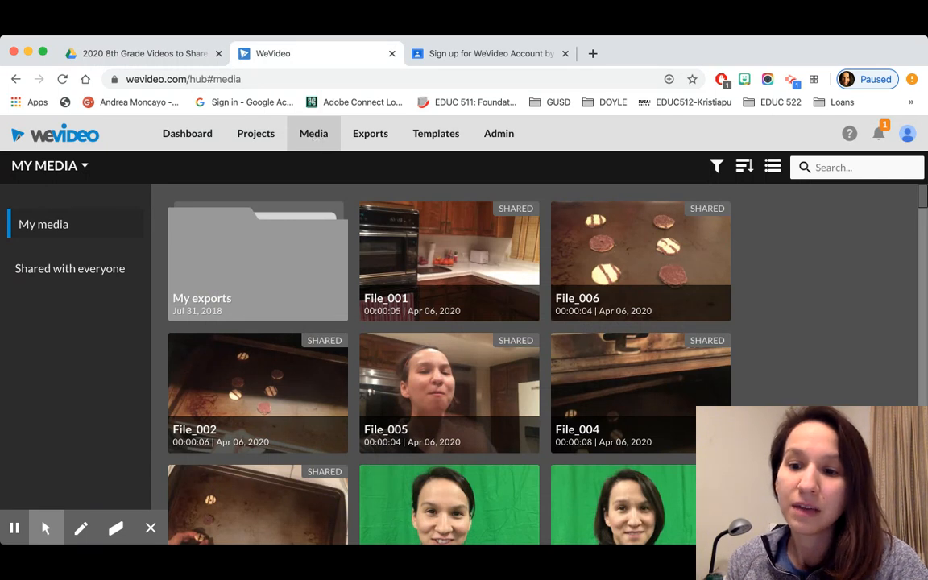
{"action": "left_click", "coordinate": [885, 504]}
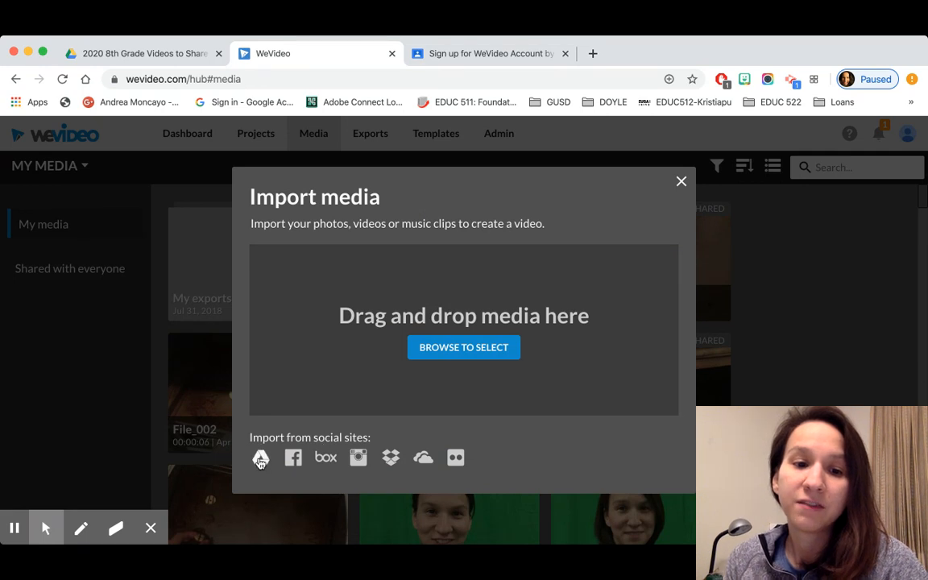
{"action": "left_click", "coordinate": [260, 459]}
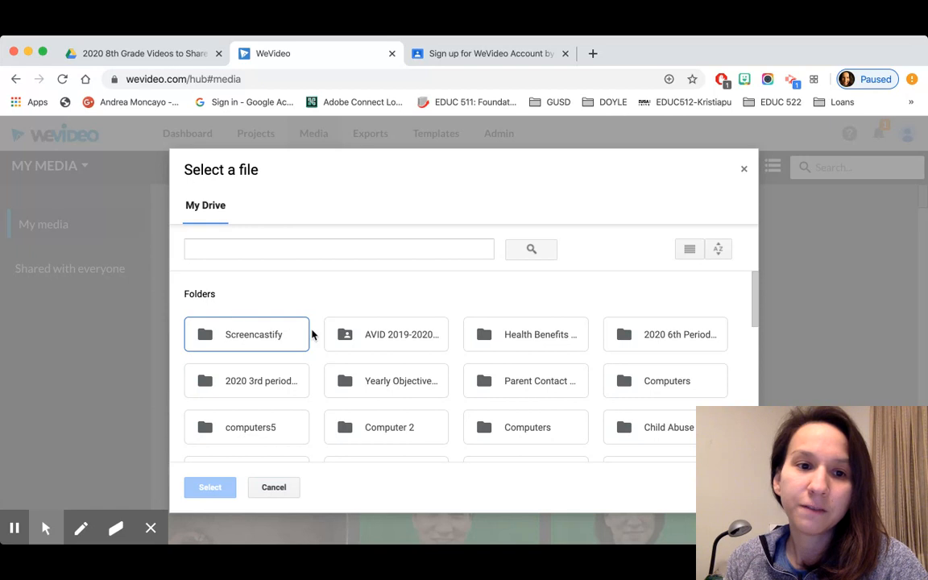
{"action": "scroll", "coordinate": [314, 335], "scroll_direction": "down", "scroll_amount": 4}
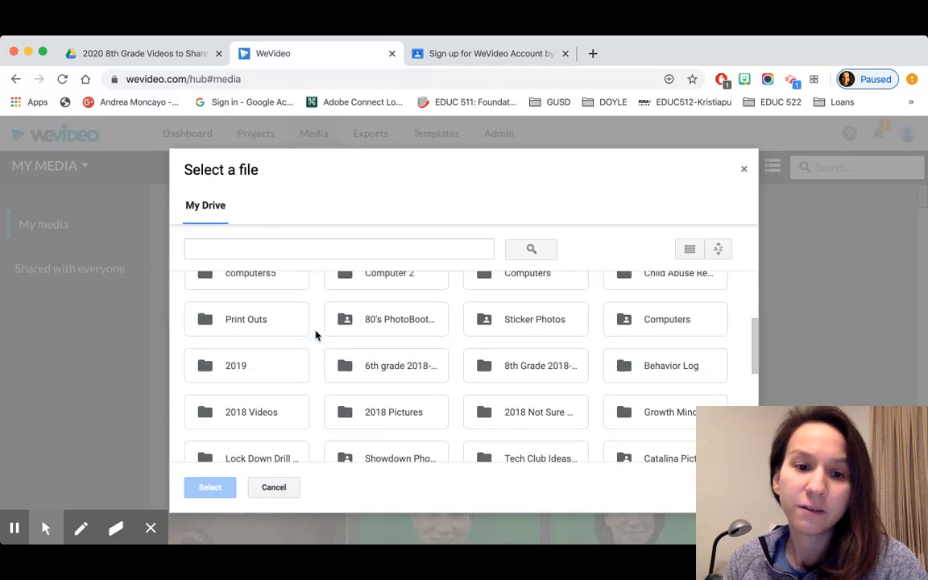
{"action": "scroll", "coordinate": [316, 335], "scroll_direction": "up", "scroll_amount": 4}
{"action": "left_click", "coordinate": [282, 242]}
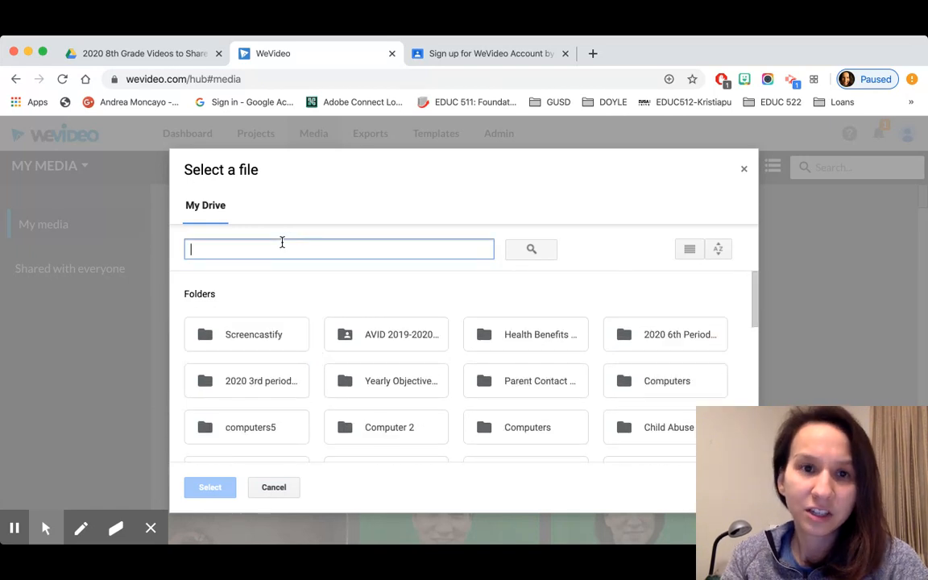
{"action": "type", "text": "video"}
{"action": "key", "text": "Return"}
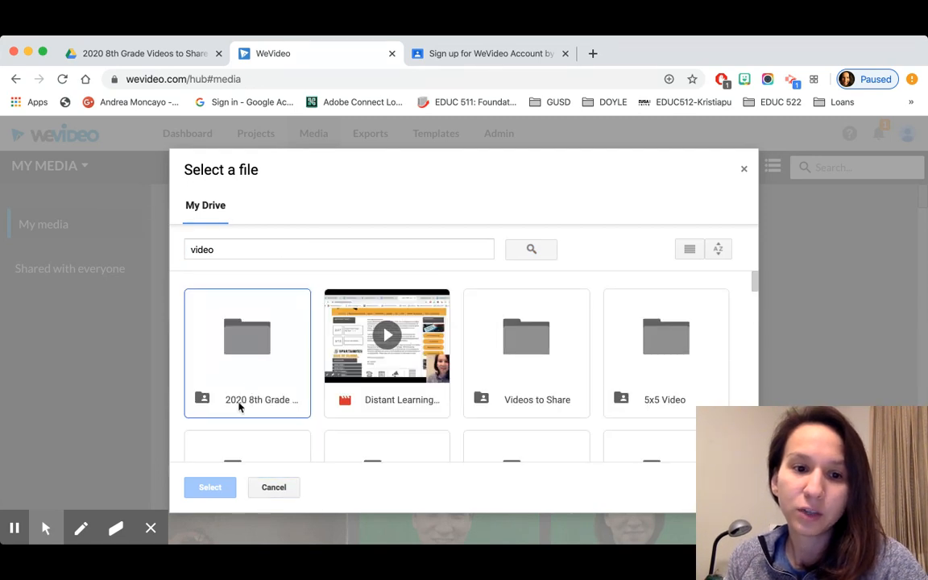
{"action": "double_click", "coordinate": [243, 372]}
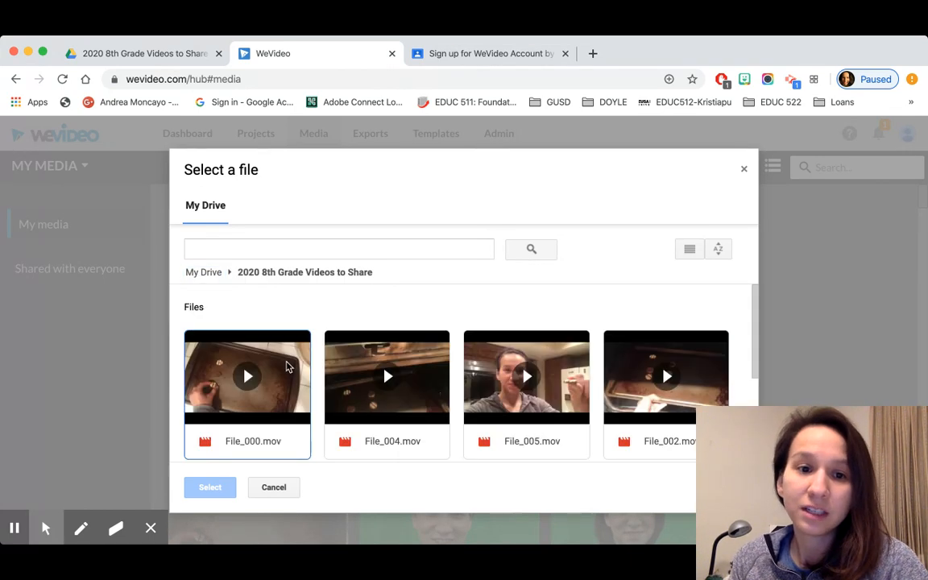
Select File_004.mov in the folder, then cancel the file selection and close the media import
{"action": "scroll", "coordinate": [473, 399], "scroll_direction": "down", "scroll_amount": 3}
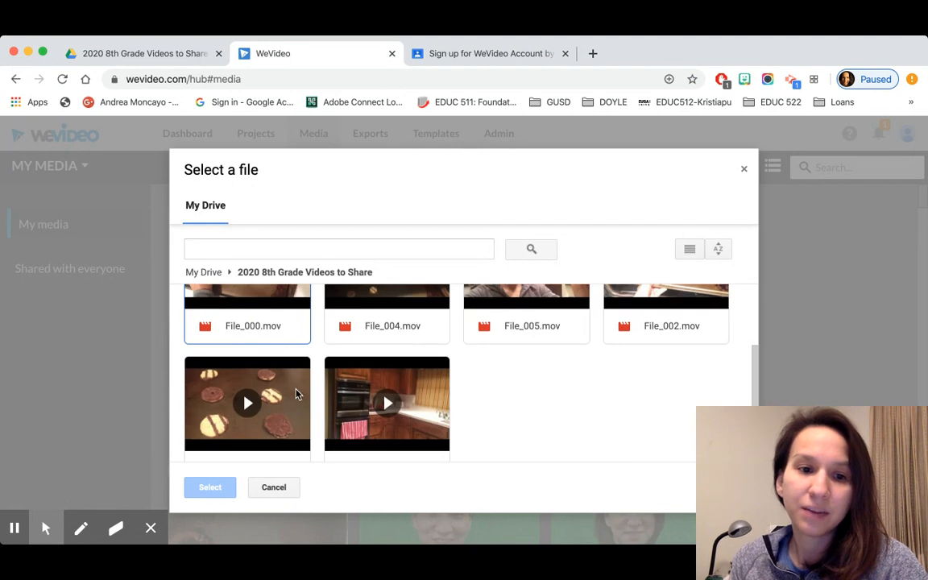
{"action": "left_click", "coordinate": [284, 339]}
{"action": "scroll", "coordinate": [384, 323], "scroll_direction": "up", "scroll_amount": 2}
{"action": "left_click", "coordinate": [427, 342]}
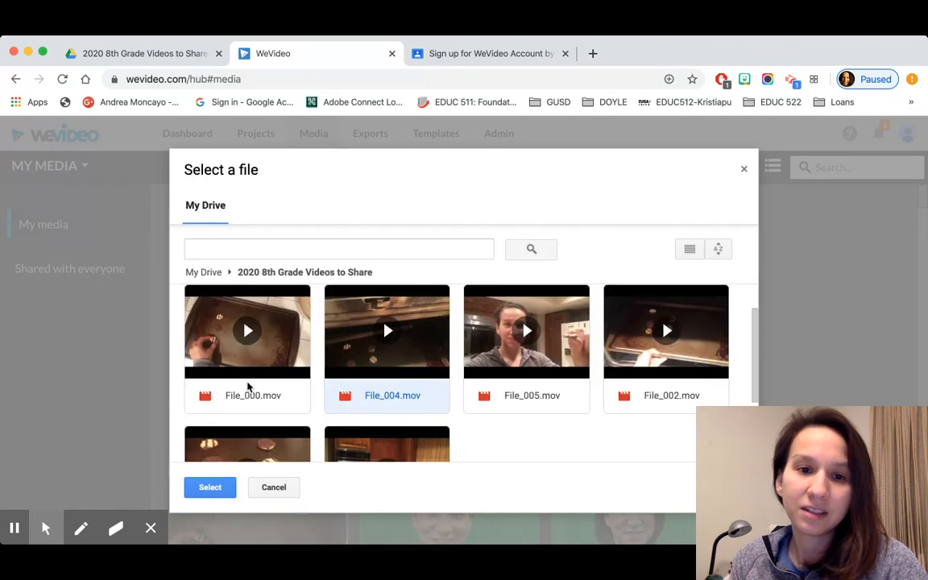
{"action": "left_click", "coordinate": [284, 486]}
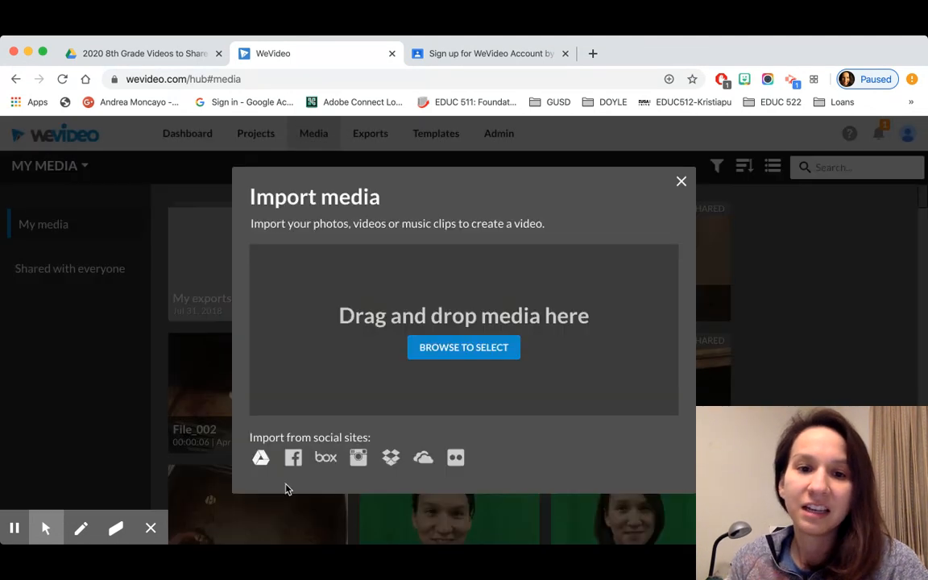
{"action": "left_click", "coordinate": [682, 180]}
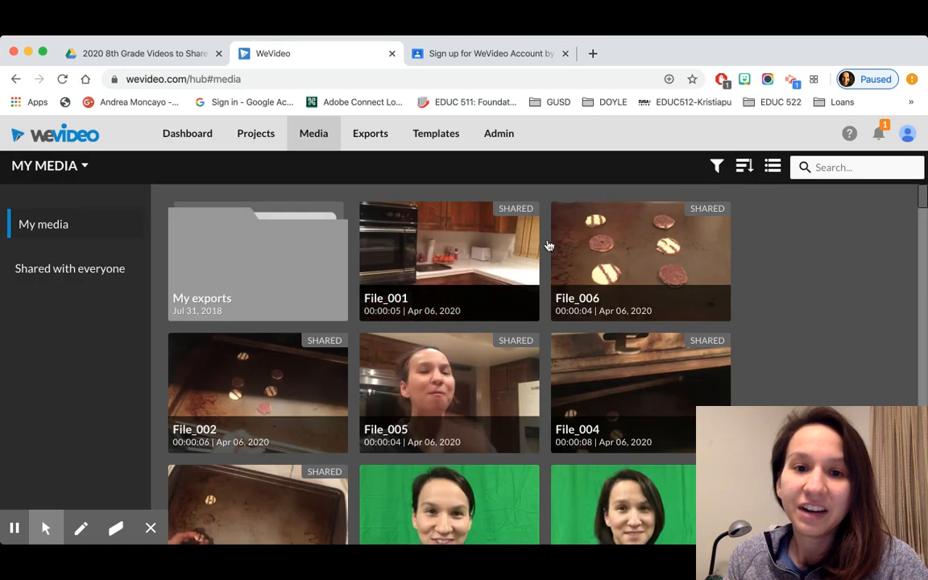
{"action": "scroll", "coordinate": [362, 415], "scroll_direction": "down", "scroll_amount": 3}
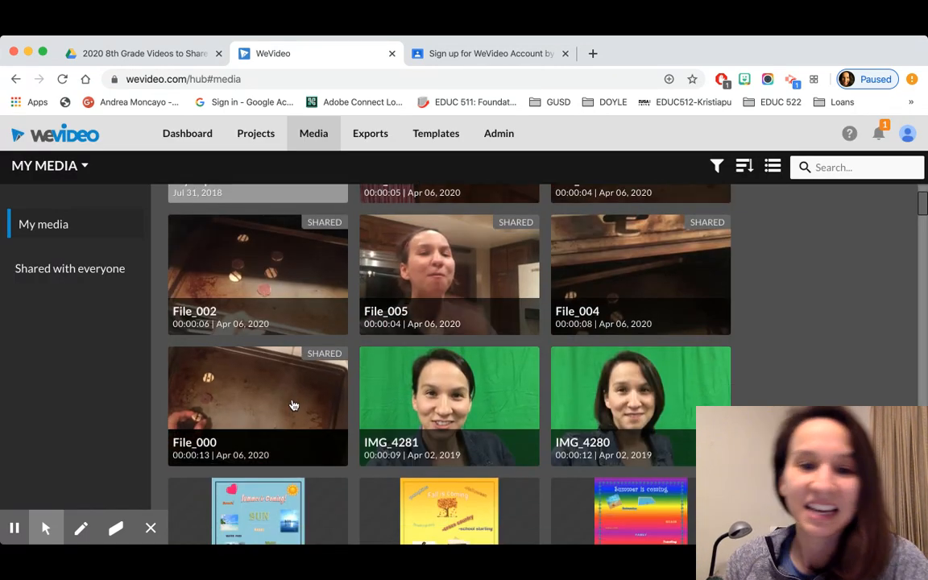
{"action": "scroll", "coordinate": [314, 379], "scroll_direction": "up", "scroll_amount": 3}
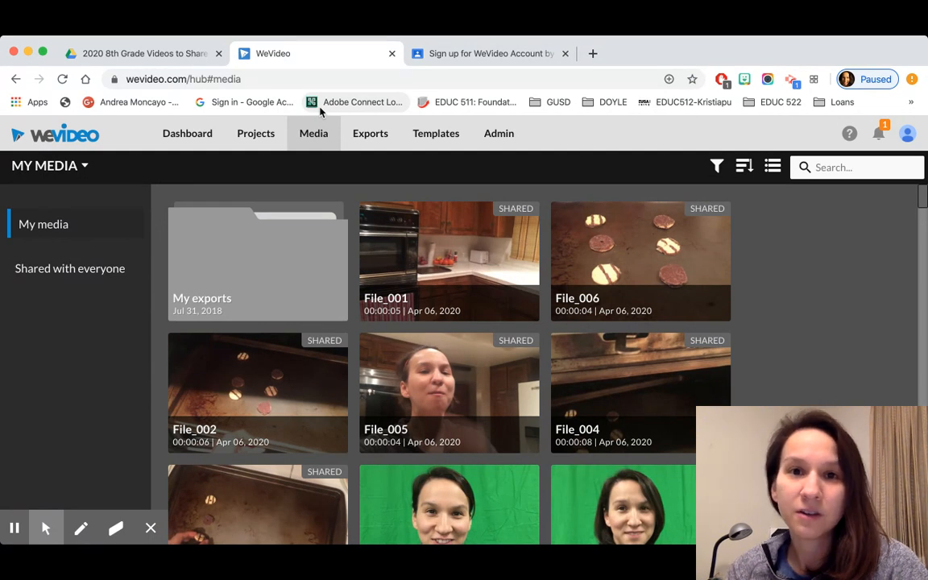
{"action": "left_click", "coordinate": [314, 135]}
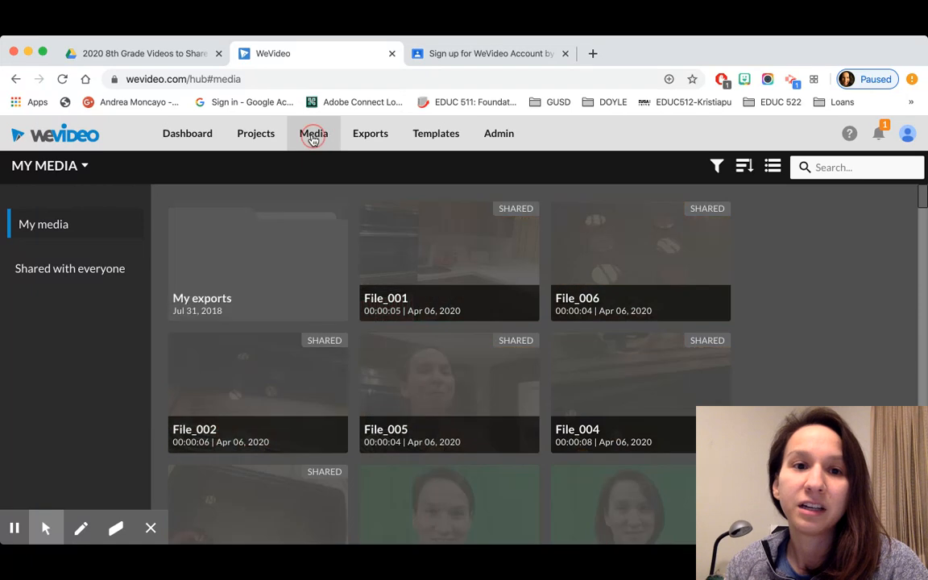
Set up a new project titled "5x5 Practice Sample" with the Personal type and proceed to adding media
{"action": "left_click", "coordinate": [255, 134]}
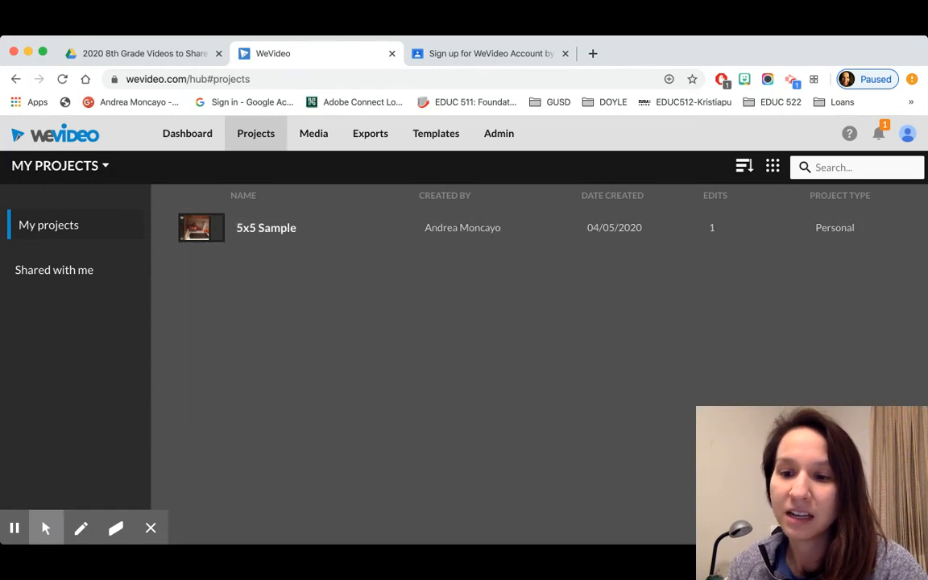
{"action": "type", "text": "5x5 Practice Sample"}
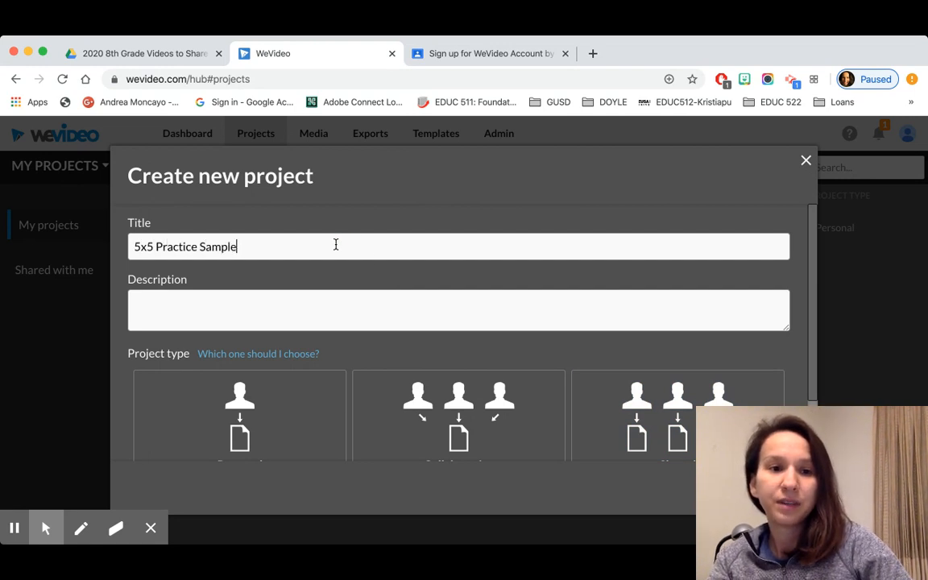
{"action": "scroll", "coordinate": [228, 305], "scroll_direction": "down", "scroll_amount": 2}
{"action": "left_click", "coordinate": [242, 372]}
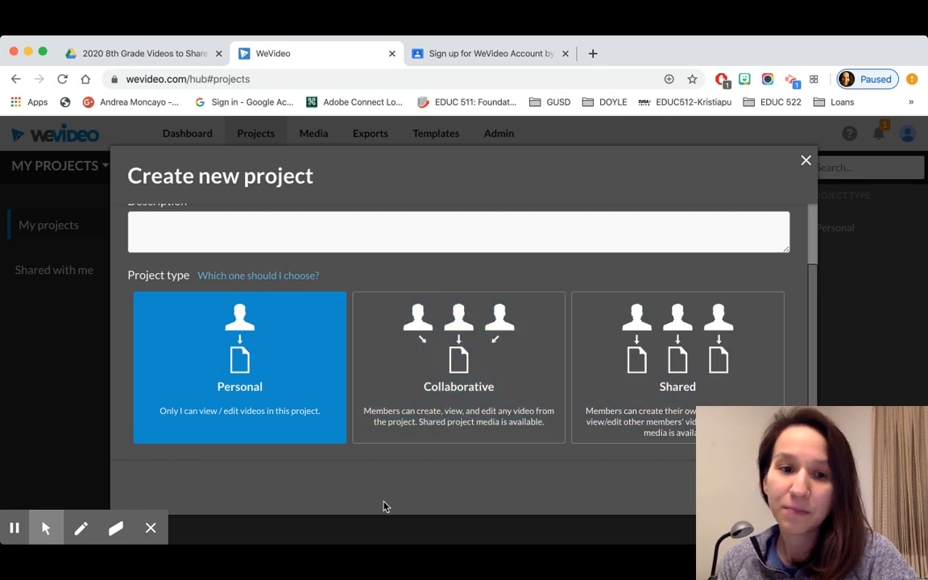
{"action": "left_click", "coordinate": [755, 489]}
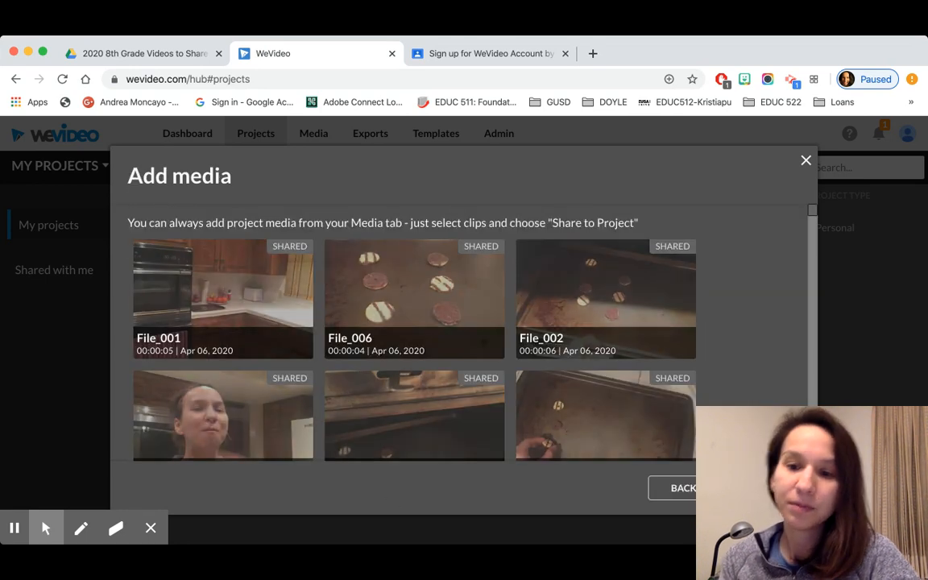
Add the clips File_001, File_006, File_002, File_005, File_004 and File_000 to the new project and finish creating it
{"action": "scroll", "coordinate": [299, 313], "scroll_direction": "down", "scroll_amount": 5}
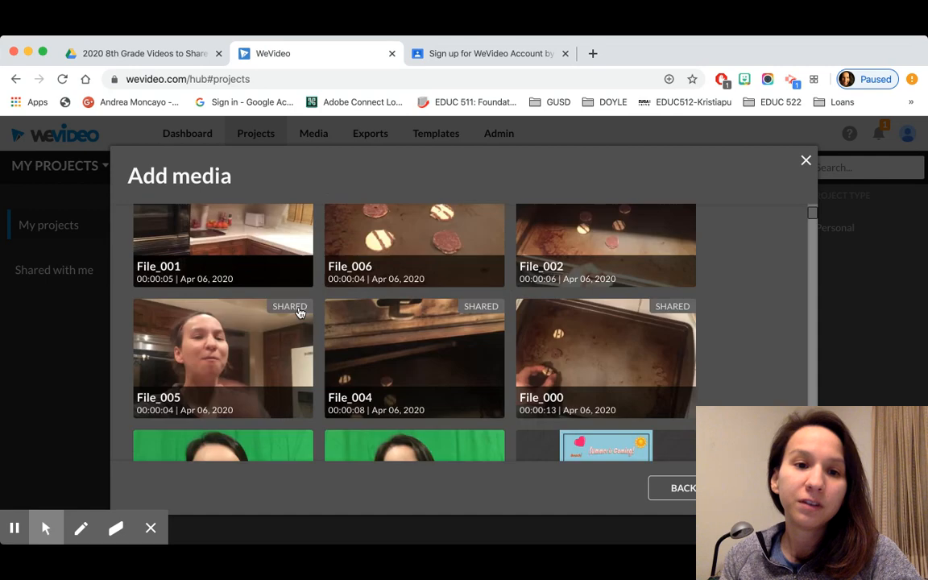
{"action": "scroll", "coordinate": [301, 315], "scroll_direction": "up", "scroll_amount": 5}
{"action": "left_click", "coordinate": [248, 321]}
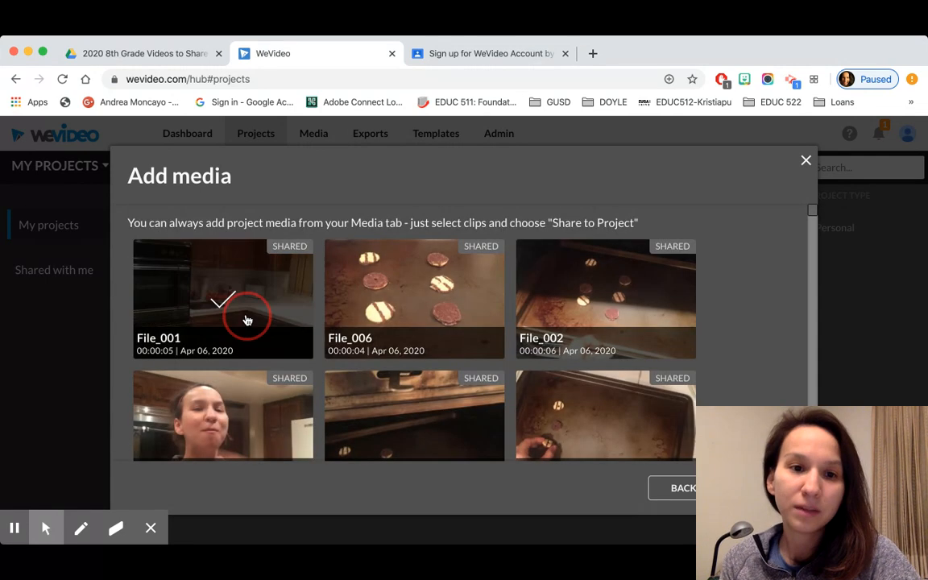
{"action": "left_click", "coordinate": [441, 319]}
{"action": "left_click", "coordinate": [606, 294]}
{"action": "left_click", "coordinate": [281, 388]}
{"action": "left_click", "coordinate": [439, 399]}
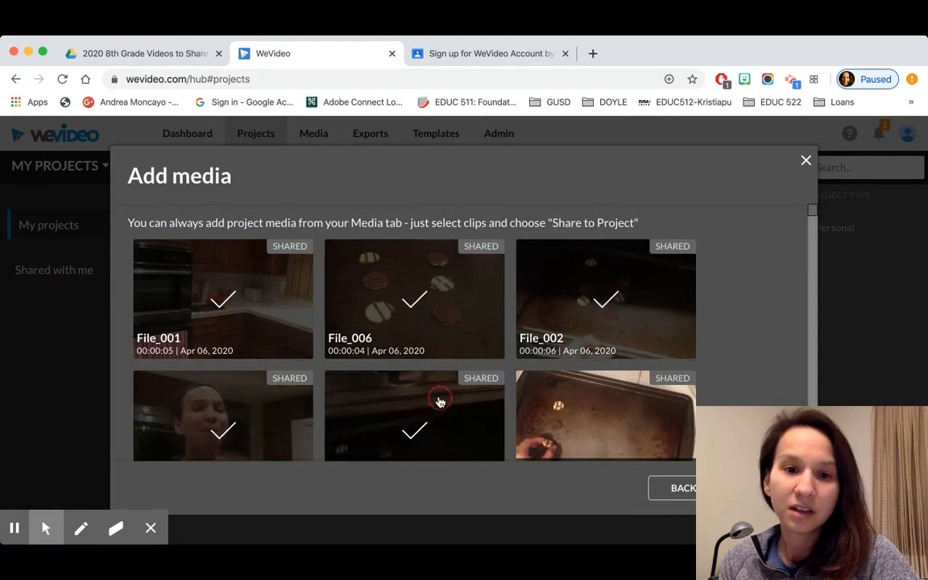
{"action": "left_click", "coordinate": [562, 409]}
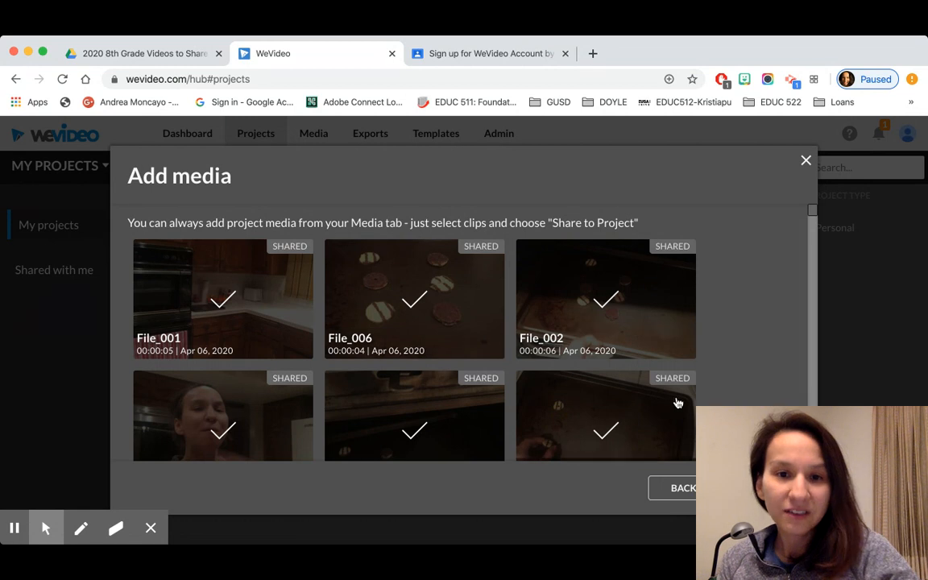
{"action": "left_click", "coordinate": [761, 488]}
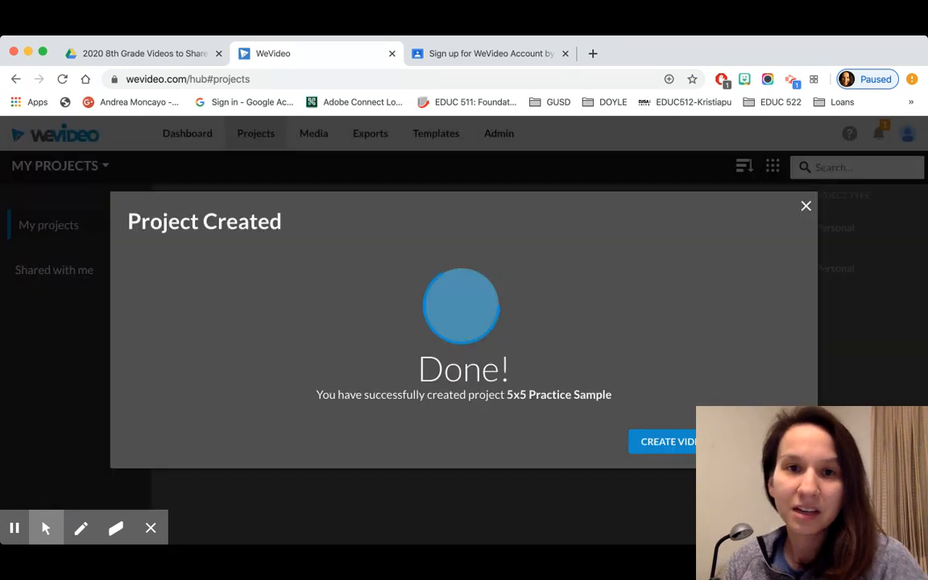
Start creating a video in the new project from a blank edit
{"action": "left_click", "coordinate": [668, 441]}
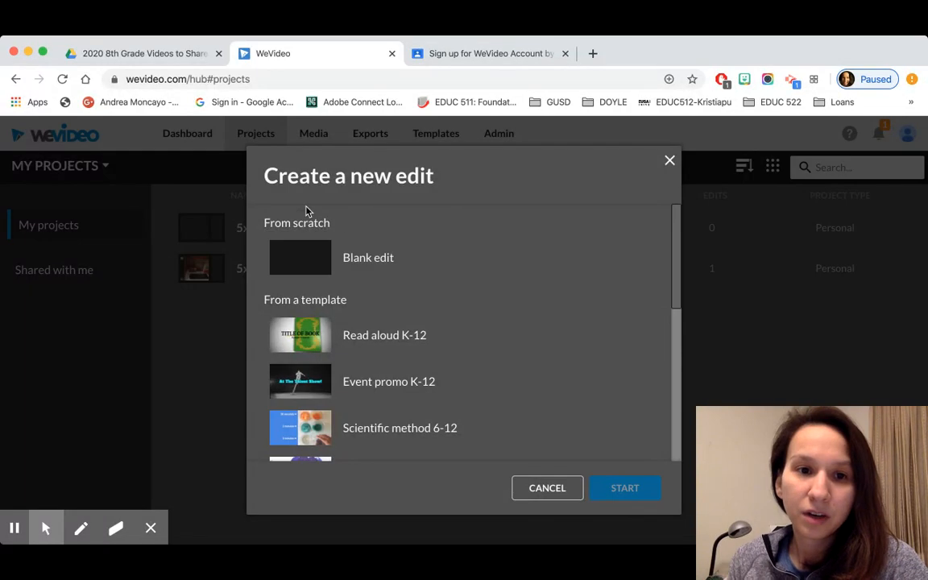
{"action": "left_click", "coordinate": [391, 263]}
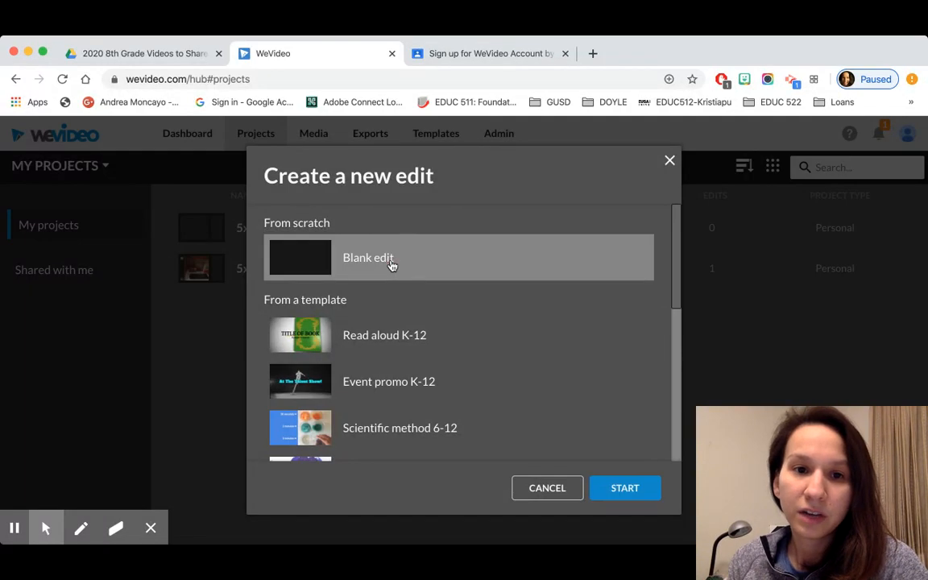
{"action": "left_click", "coordinate": [616, 493]}
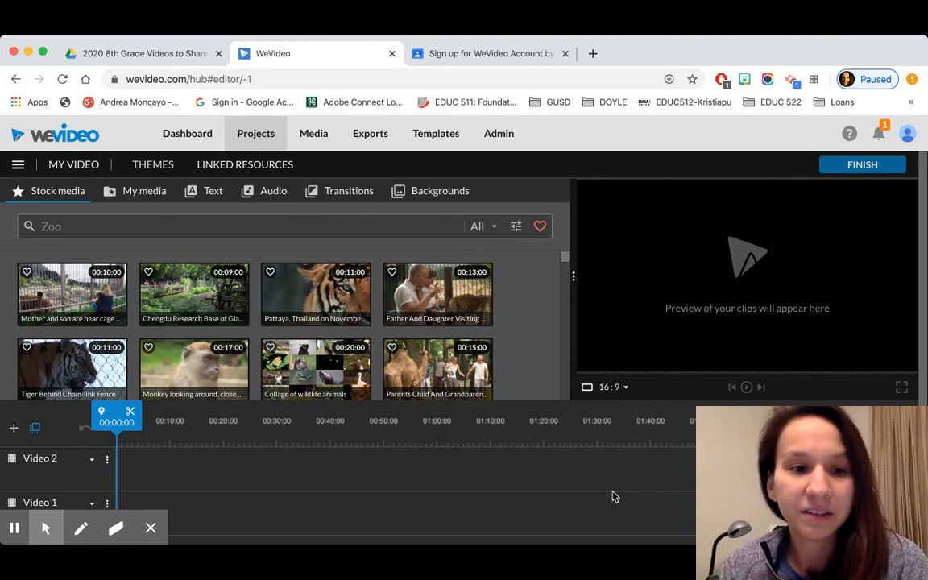
Place the File_001 clip from the personal media library at the start of the Video 2 track
{"action": "left_click", "coordinate": [155, 200]}
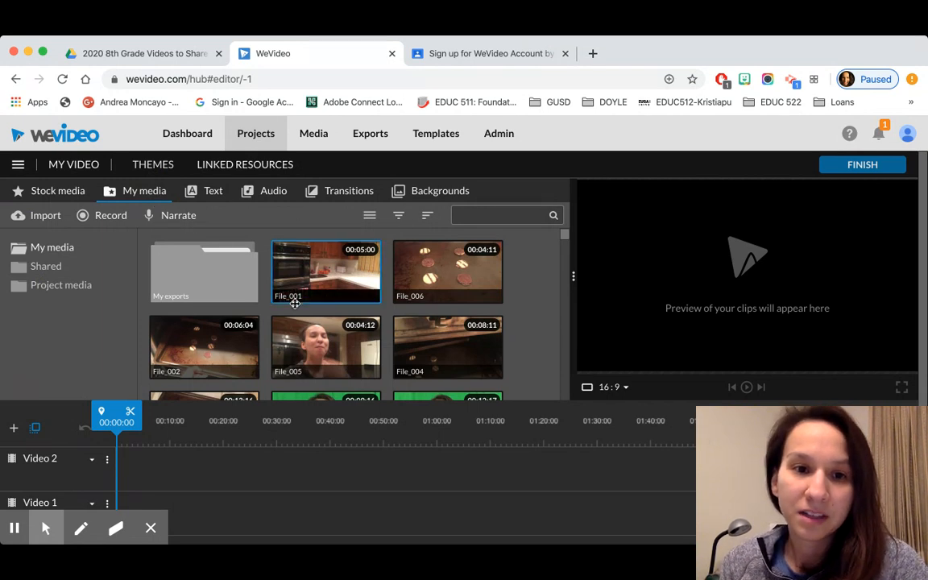
{"action": "scroll", "coordinate": [295, 304], "scroll_direction": "down", "scroll_amount": 1}
{"action": "scroll", "coordinate": [295, 304], "scroll_direction": "up", "scroll_amount": 1}
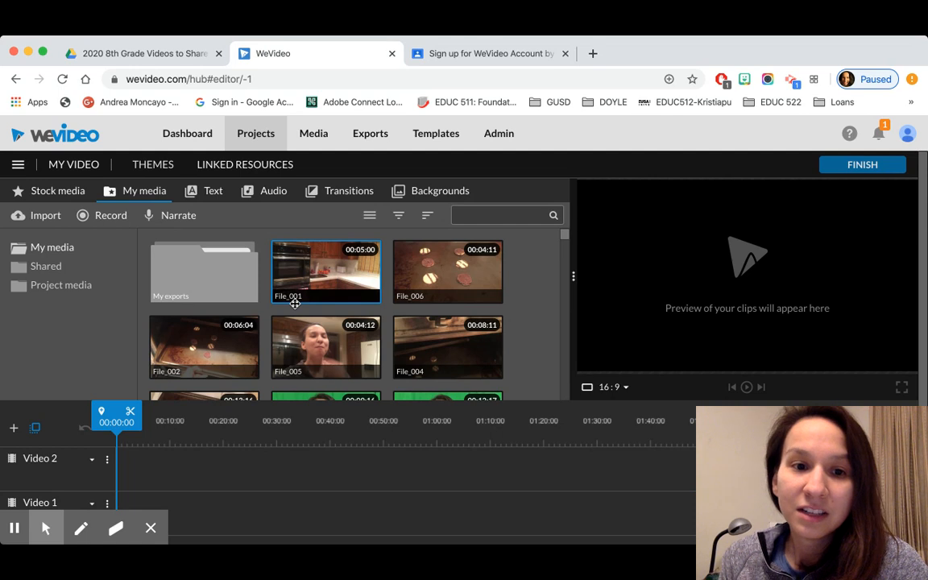
{"action": "scroll", "coordinate": [295, 303], "scroll_direction": "down", "scroll_amount": 1}
{"action": "scroll", "coordinate": [295, 304], "scroll_direction": "up", "scroll_amount": 1}
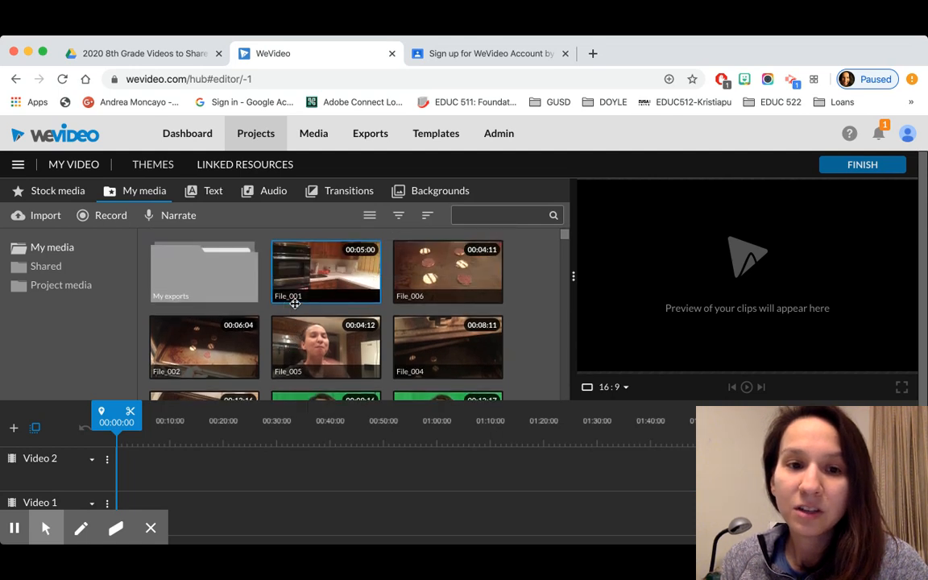
{"action": "scroll", "coordinate": [295, 303], "scroll_direction": "down", "scroll_amount": 1}
{"action": "scroll", "coordinate": [233, 331], "scroll_direction": "down", "scroll_amount": 2}
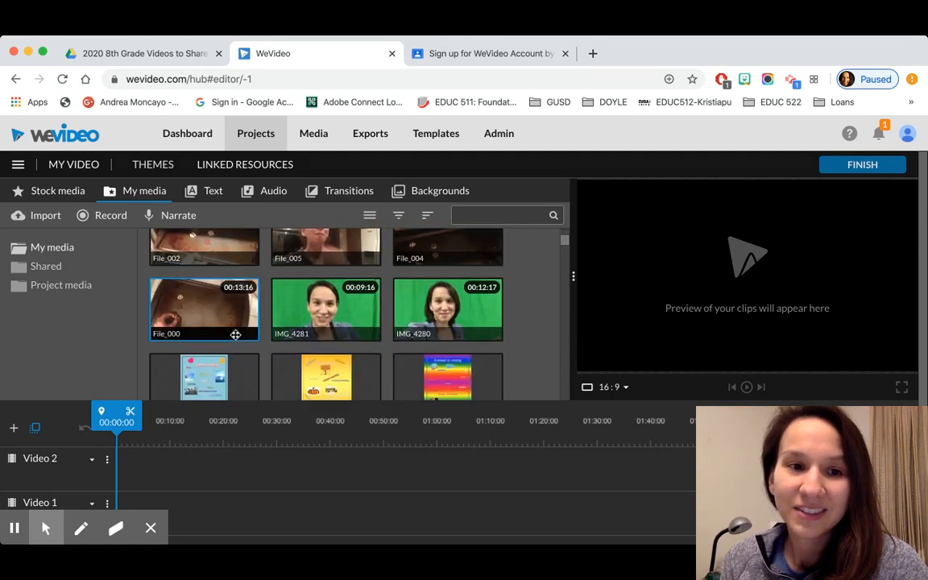
{"action": "scroll", "coordinate": [235, 335], "scroll_direction": "up", "scroll_amount": 2}
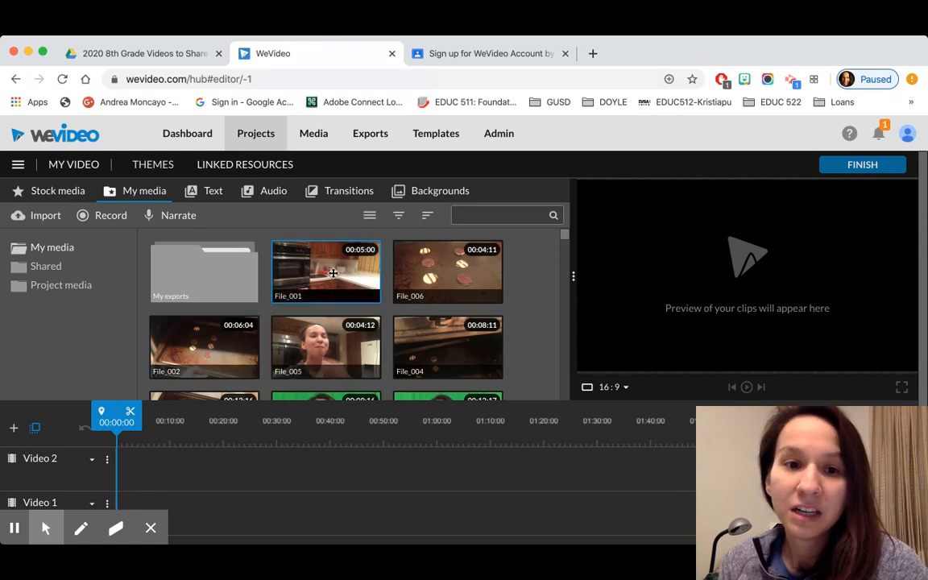
{"action": "scroll", "coordinate": [334, 273], "scroll_direction": "down", "scroll_amount": 2}
{"action": "scroll", "coordinate": [334, 274], "scroll_direction": "up", "scroll_amount": 2}
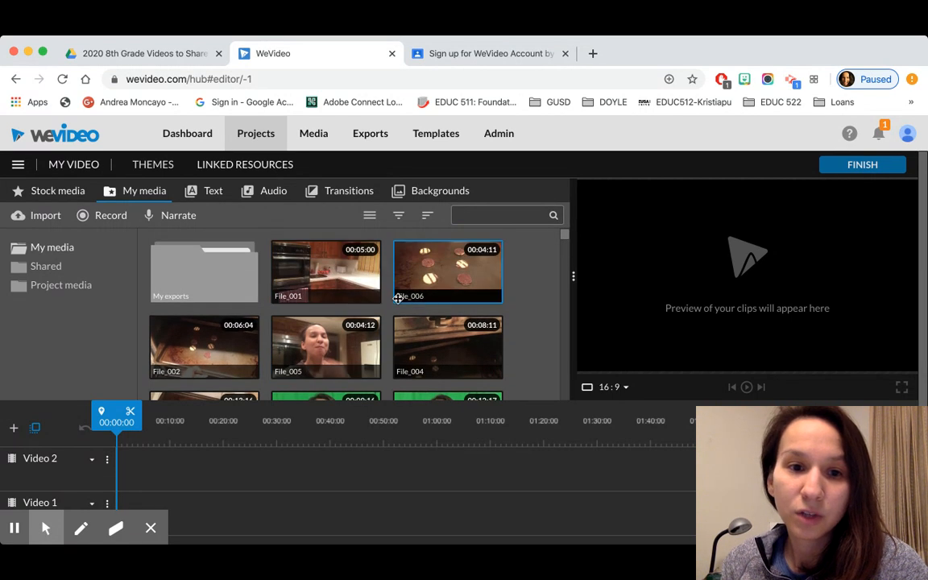
{"action": "scroll", "coordinate": [398, 297], "scroll_direction": "down", "scroll_amount": 2}
{"action": "scroll", "coordinate": [398, 299], "scroll_direction": "up", "scroll_amount": 2}
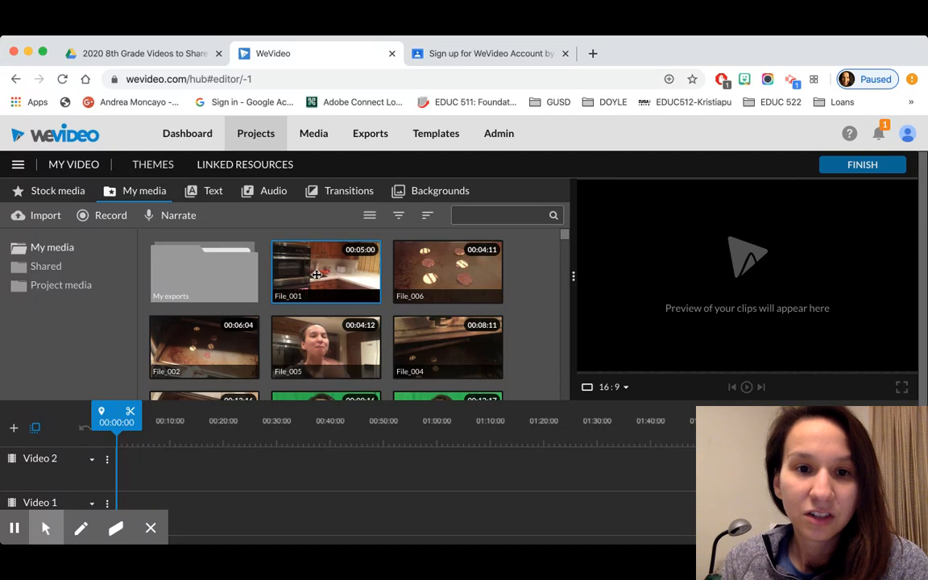
{"action": "left_click_drag", "start_coordinate": [317, 275], "coordinate": [128, 465]}
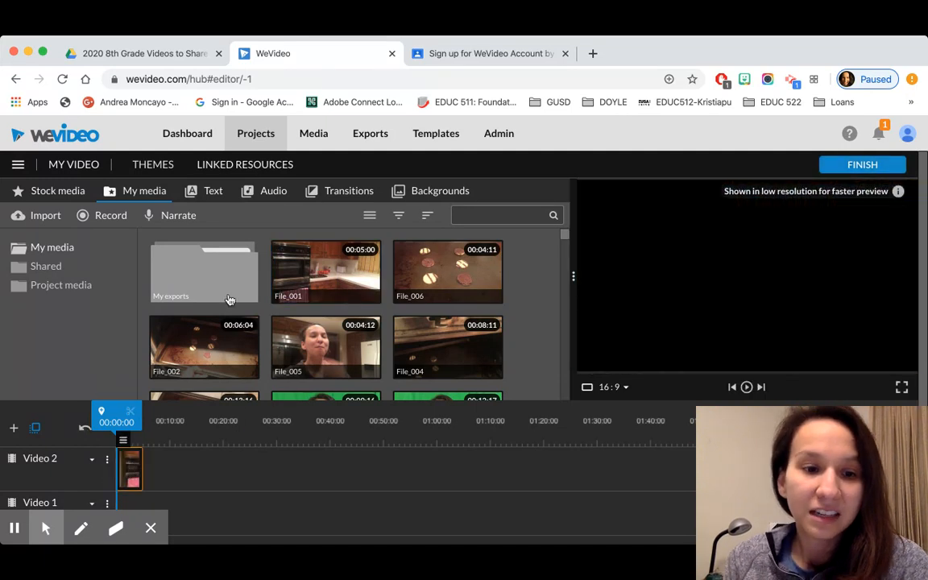
{"action": "scroll", "coordinate": [354, 282], "scroll_direction": "down", "scroll_amount": 3}
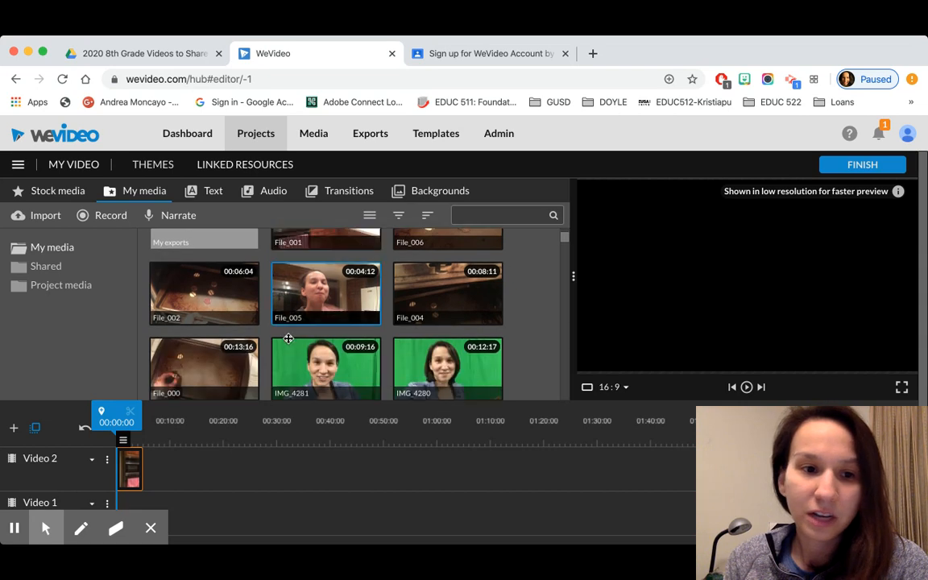
Open the File_001 clip on the timeline for editing and enlarge its scale to 1.28
{"action": "left_click", "coordinate": [128, 472]}
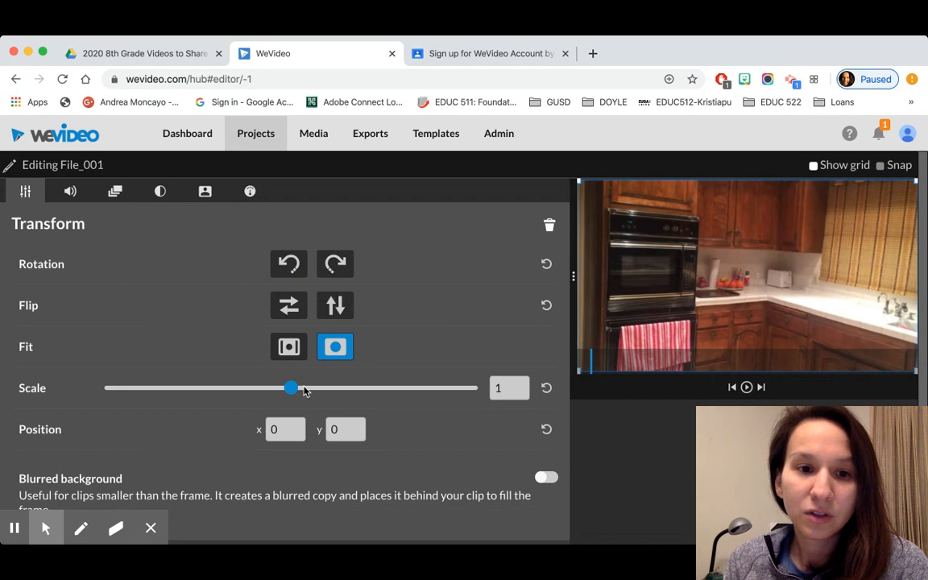
{"action": "mouse_move", "coordinate": [291, 388]}
{"action": "left_mouse_down"}
{"action": "mouse_move", "coordinate": [436, 396]}
{"action": "mouse_move", "coordinate": [304, 388]}
{"action": "left_mouse_up"}
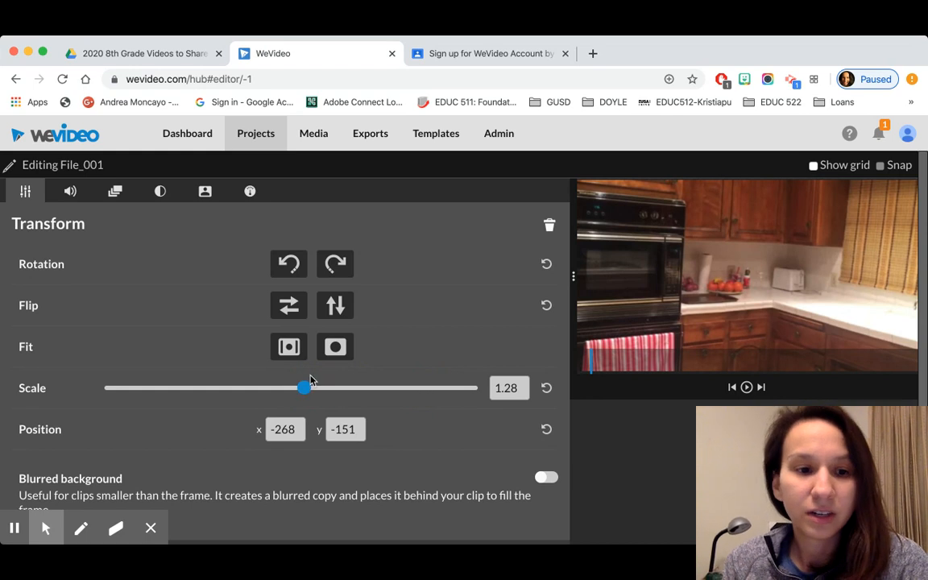
{"action": "scroll", "coordinate": [306, 385], "scroll_direction": "down", "scroll_amount": 2}
{"action": "scroll", "coordinate": [311, 380], "scroll_direction": "up", "scroll_amount": 2}
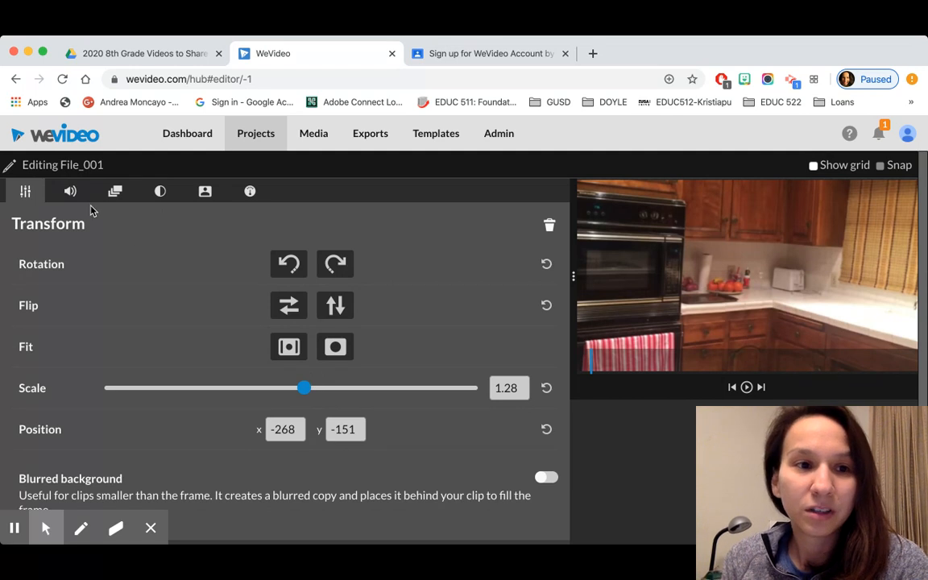
Mute the audio of the File_001 clip in its volume settings
{"action": "left_click", "coordinate": [70, 192]}
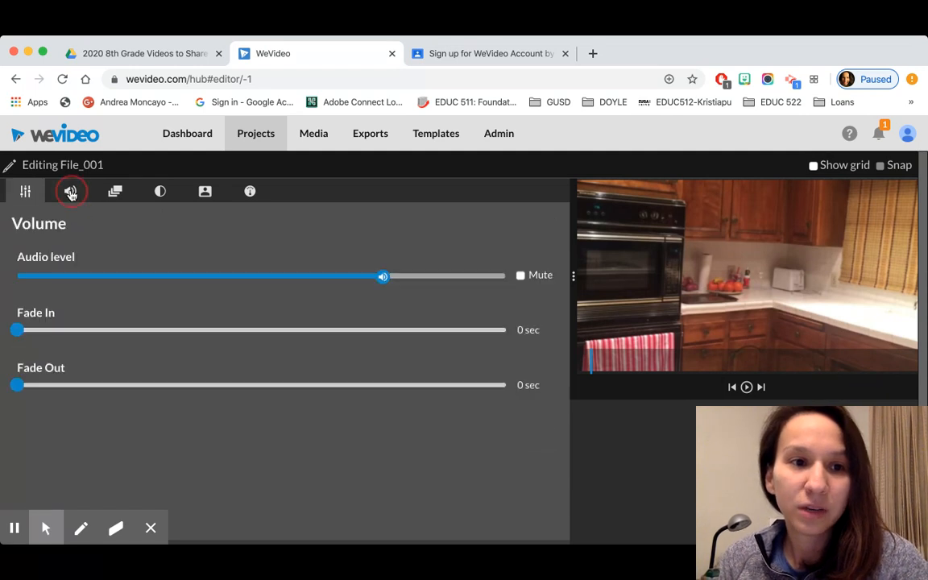
{"action": "left_click", "coordinate": [25, 192]}
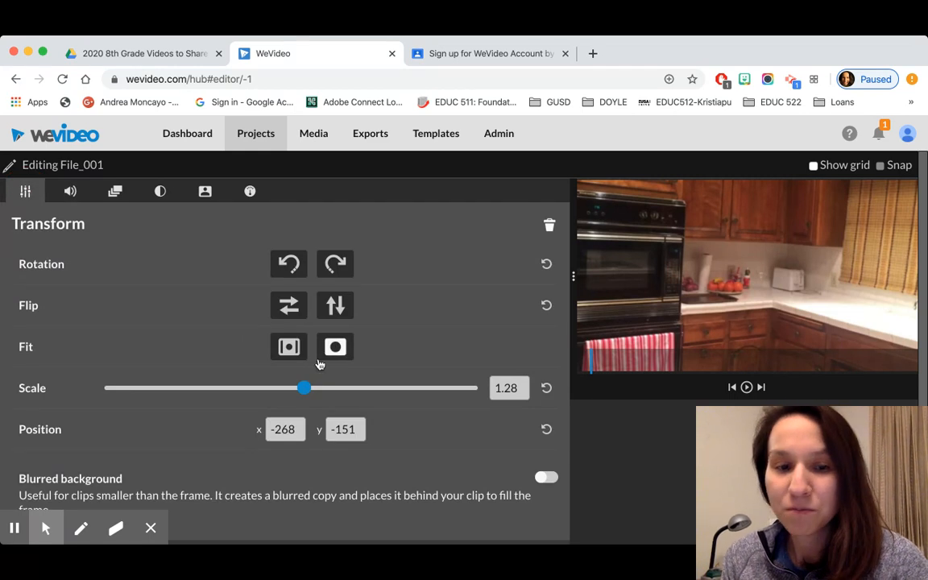
{"action": "scroll", "coordinate": [320, 364], "scroll_direction": "down", "scroll_amount": 2}
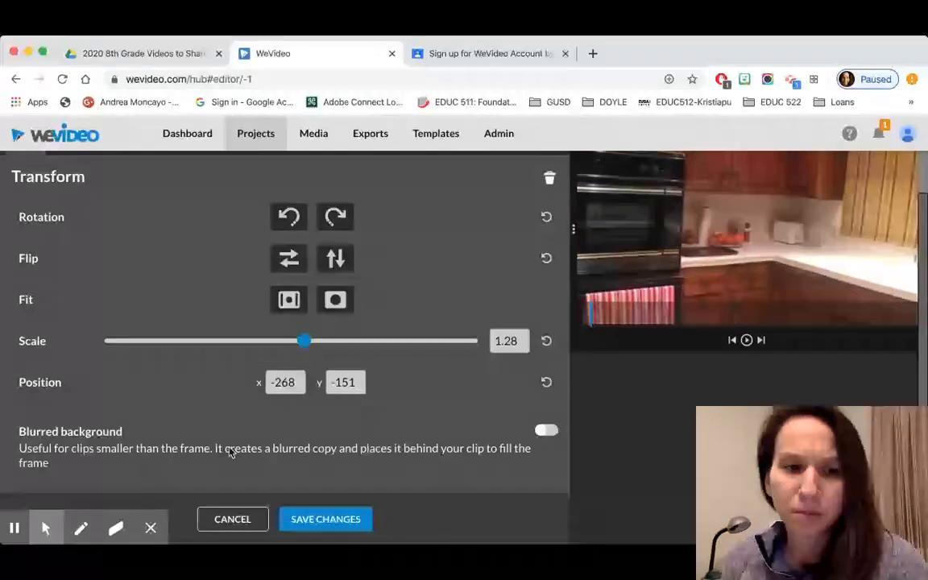
{"action": "scroll", "coordinate": [261, 449], "scroll_direction": "up", "scroll_amount": 2}
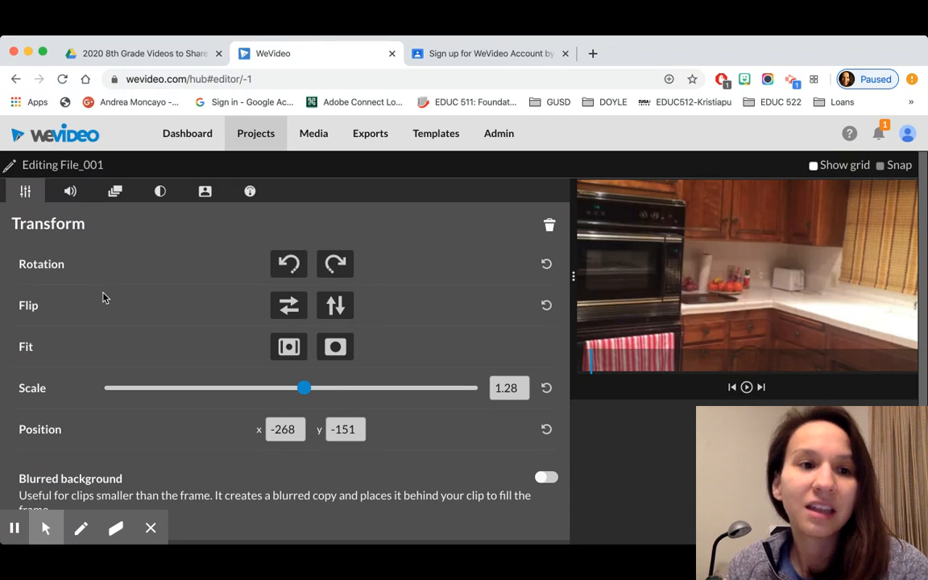
{"action": "left_click", "coordinate": [70, 198]}
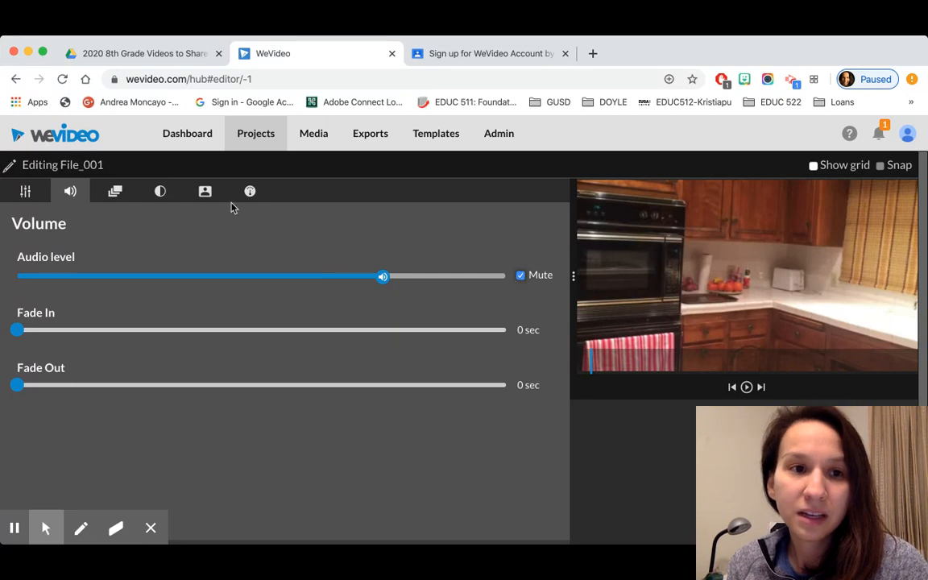
Review the Animation, Color, Color Keying and Speed settings of the File_001 clip
{"action": "left_click", "coordinate": [115, 190]}
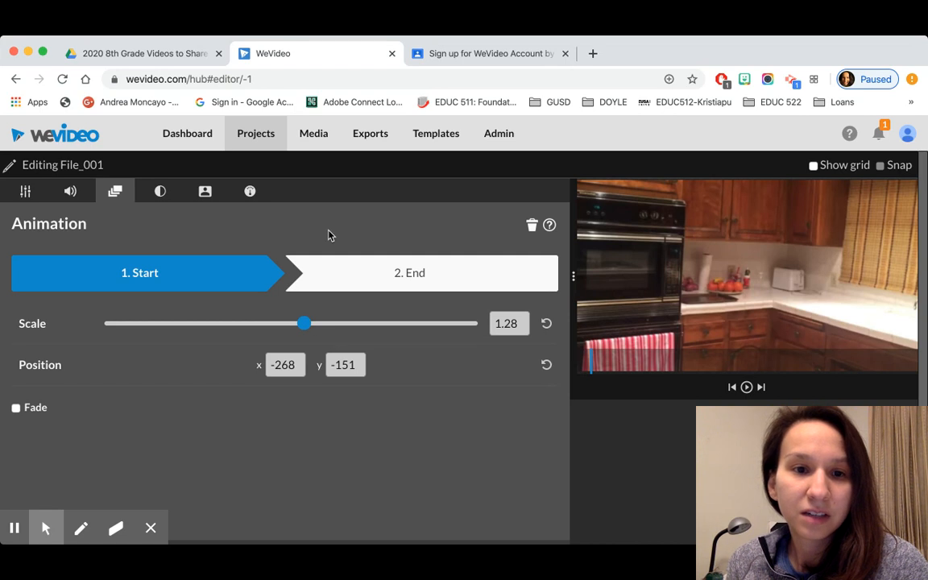
{"action": "left_click", "coordinate": [160, 194]}
{"action": "scroll", "coordinate": [160, 298], "scroll_direction": "down", "scroll_amount": 1}
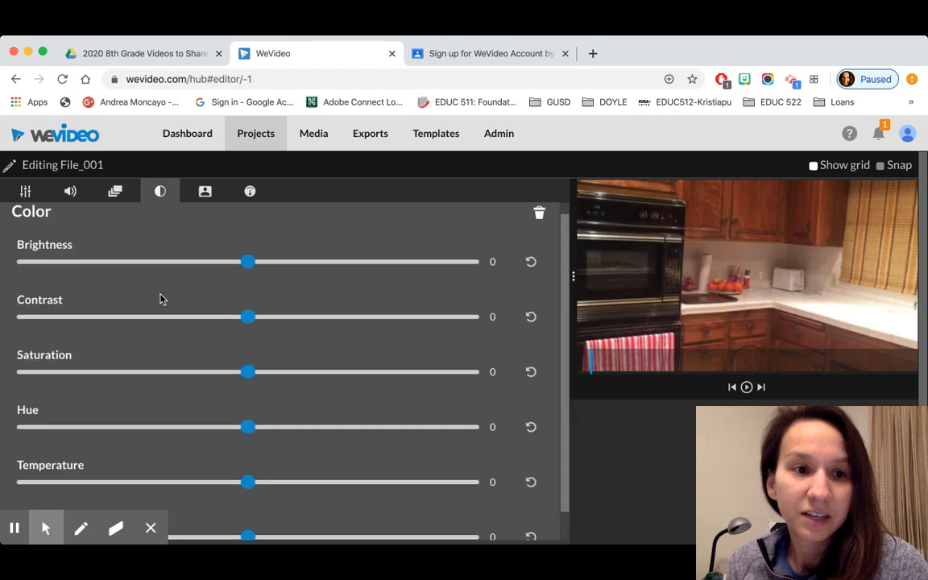
{"action": "scroll", "coordinate": [160, 298], "scroll_direction": "up", "scroll_amount": 1}
{"action": "left_click", "coordinate": [205, 191]}
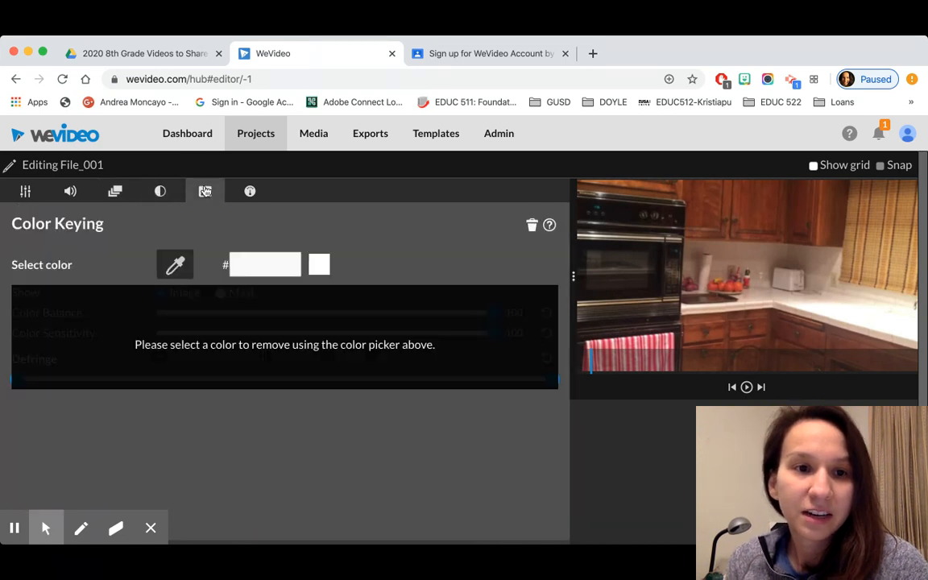
{"action": "left_click", "coordinate": [250, 190]}
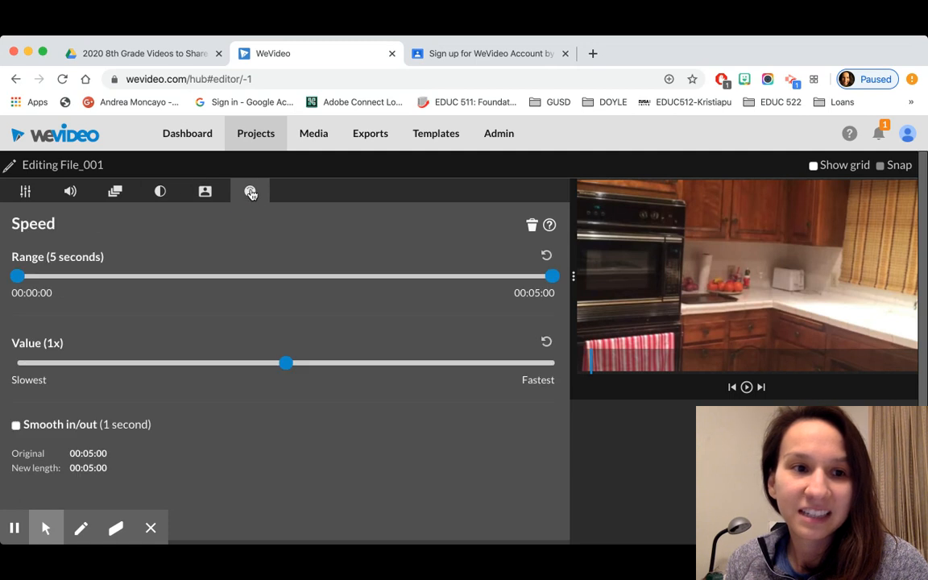
Save the changes to the File_001 clip and play it in the preview
{"action": "scroll", "coordinate": [188, 329], "scroll_direction": "down", "scroll_amount": 2}
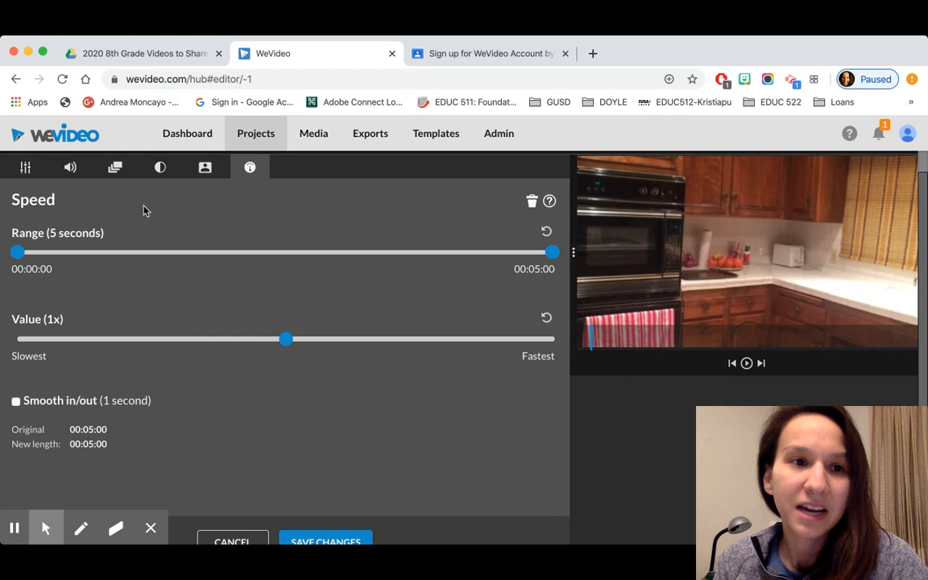
{"action": "scroll", "coordinate": [159, 337], "scroll_direction": "down", "scroll_amount": 2}
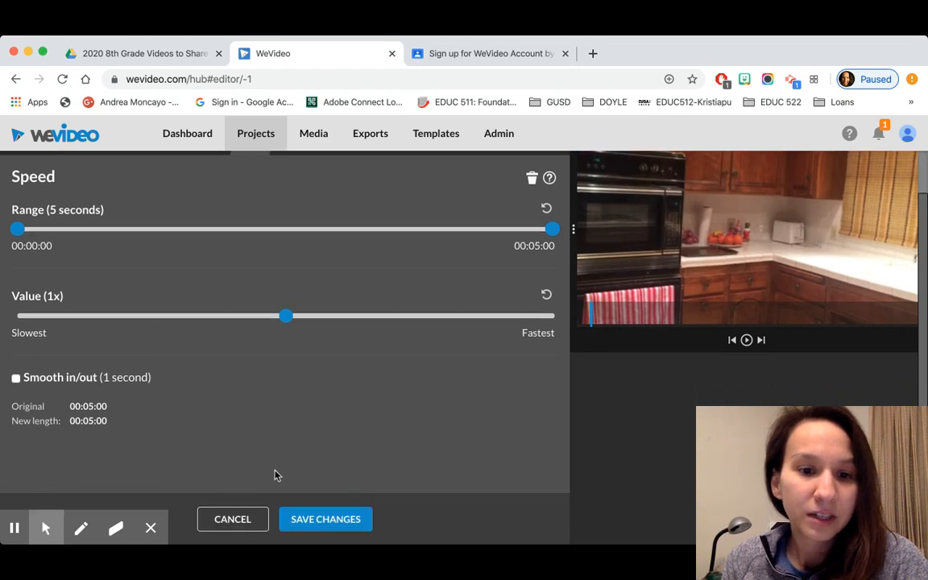
{"action": "left_click", "coordinate": [314, 519]}
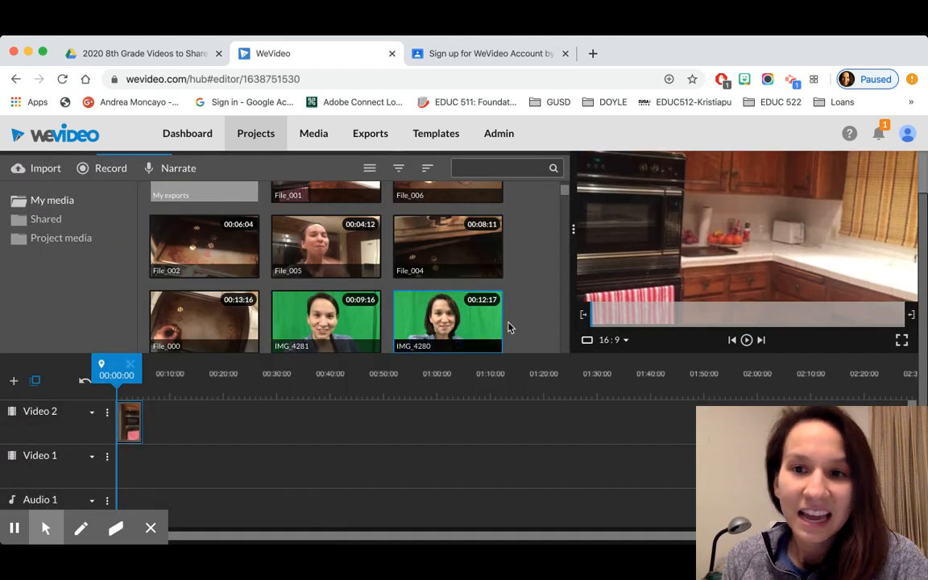
{"action": "left_click", "coordinate": [747, 340]}
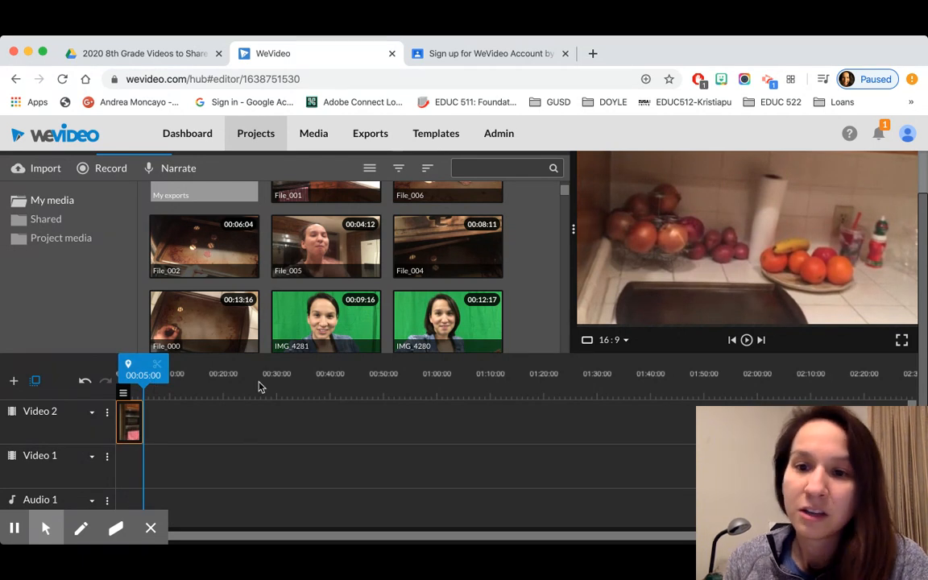
{"action": "scroll", "coordinate": [636, 302], "scroll_direction": "up", "scroll_amount": 1}
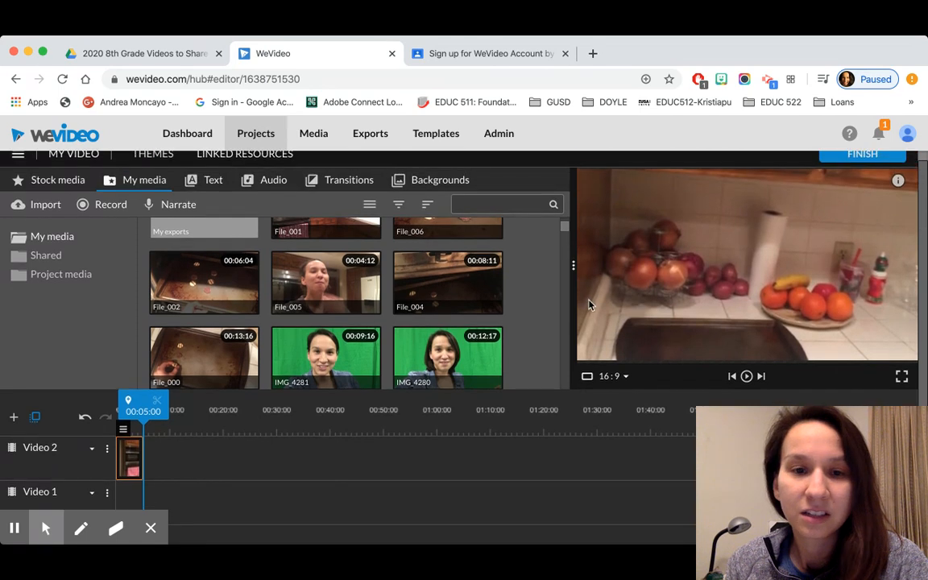
{"action": "scroll", "coordinate": [486, 298], "scroll_direction": "up", "scroll_amount": 2}
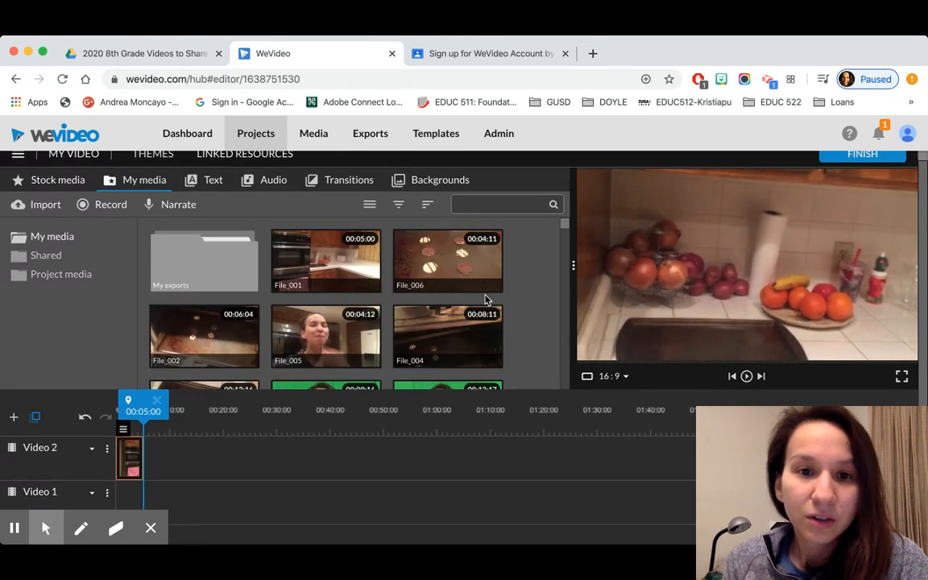
Add the File_000 clip from My media to the Video 2 track directly after the File_001 clip
{"action": "scroll", "coordinate": [486, 299], "scroll_direction": "down", "scroll_amount": 3}
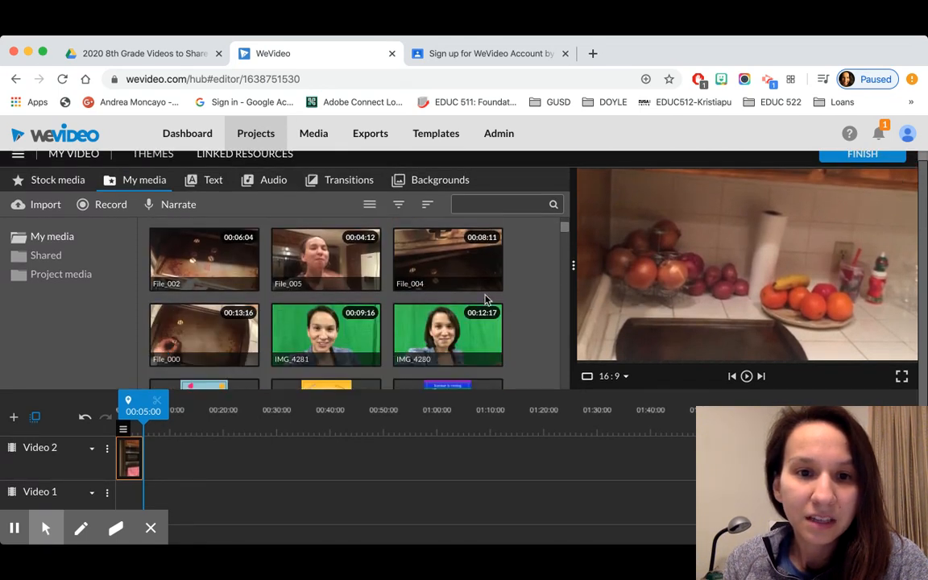
{"action": "scroll", "coordinate": [185, 319], "scroll_direction": "down", "scroll_amount": 1}
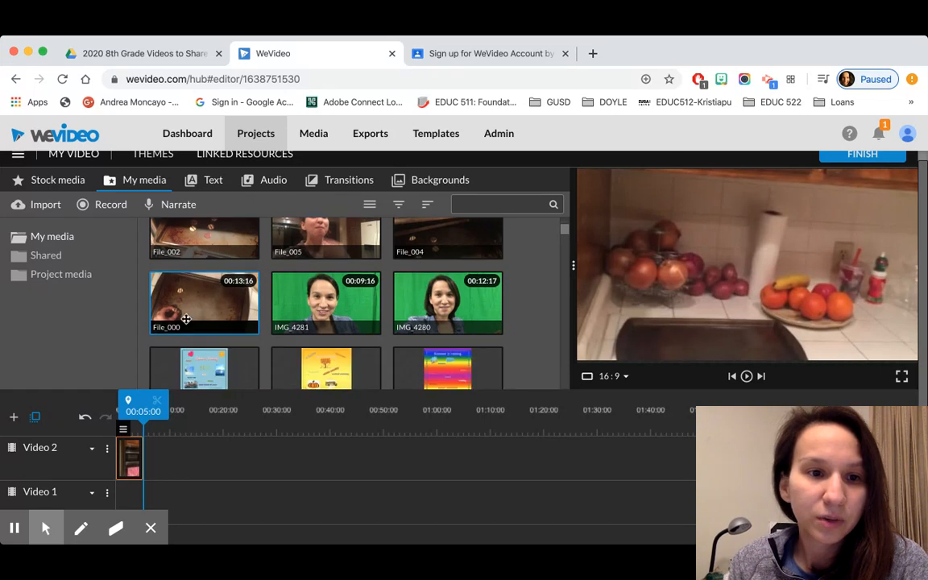
{"action": "left_click_drag", "start_coordinate": [185, 319], "coordinate": [200, 457]}
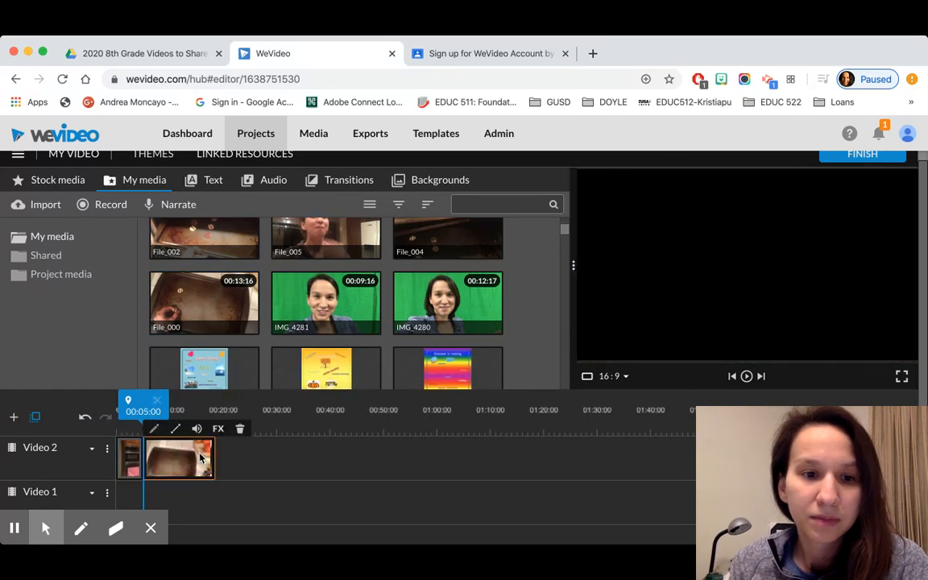
Open the File_000 clip for editing, mute its audio and save the changes
{"action": "double_click", "coordinate": [182, 462]}
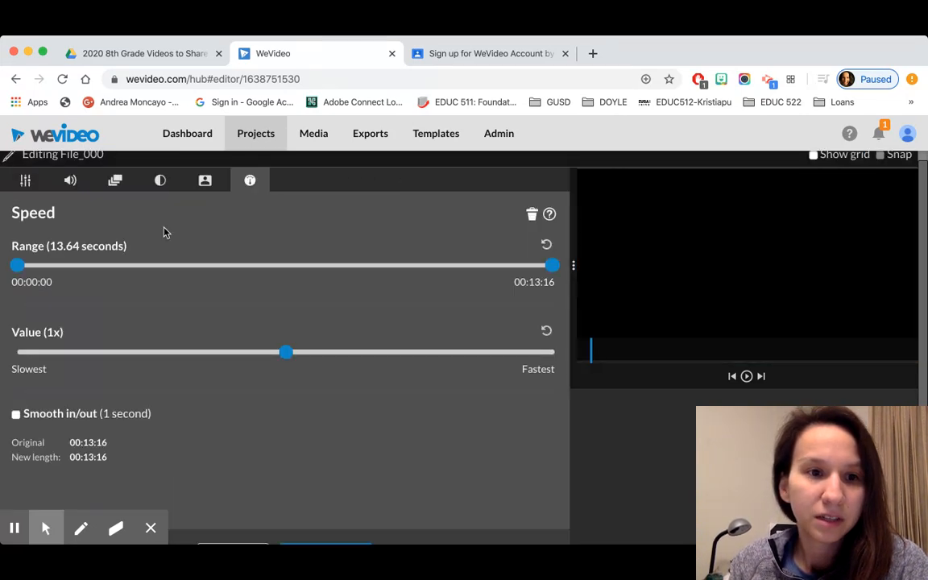
{"action": "left_click", "coordinate": [70, 181]}
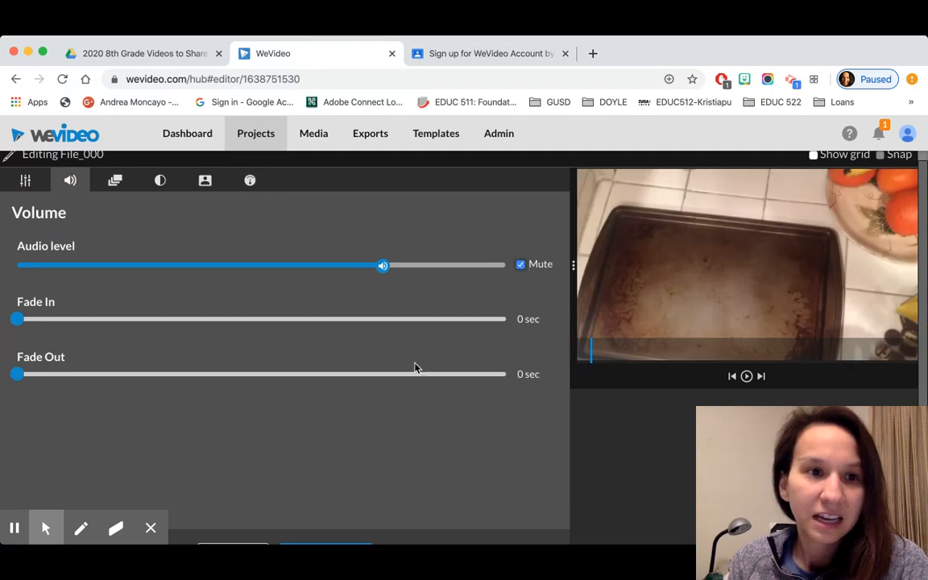
{"action": "scroll", "coordinate": [414, 368], "scroll_direction": "down", "scroll_amount": 1}
{"action": "left_click", "coordinate": [325, 519]}
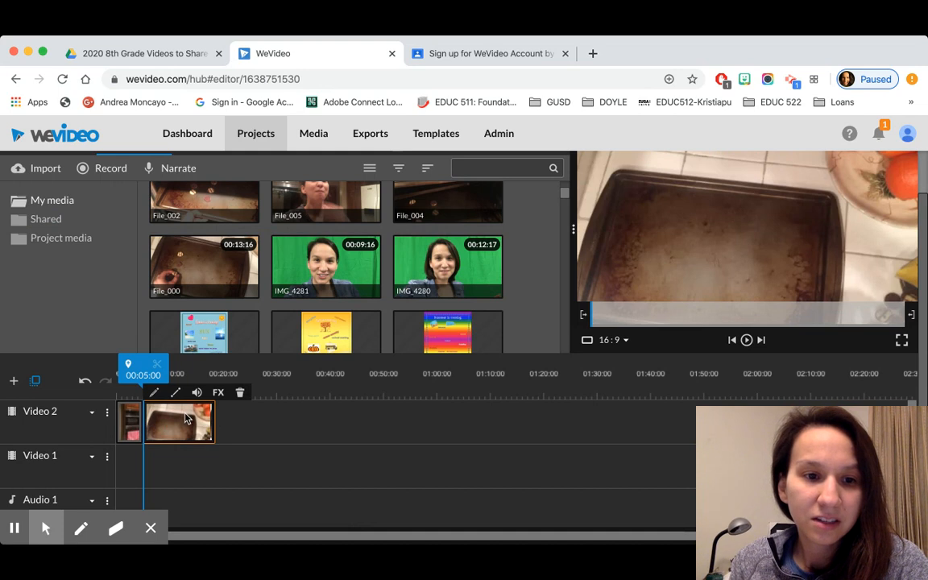
Try shortening the File_000 clip to about 10:09 from its end, and extend it back to full length
{"action": "left_click", "coordinate": [121, 414]}
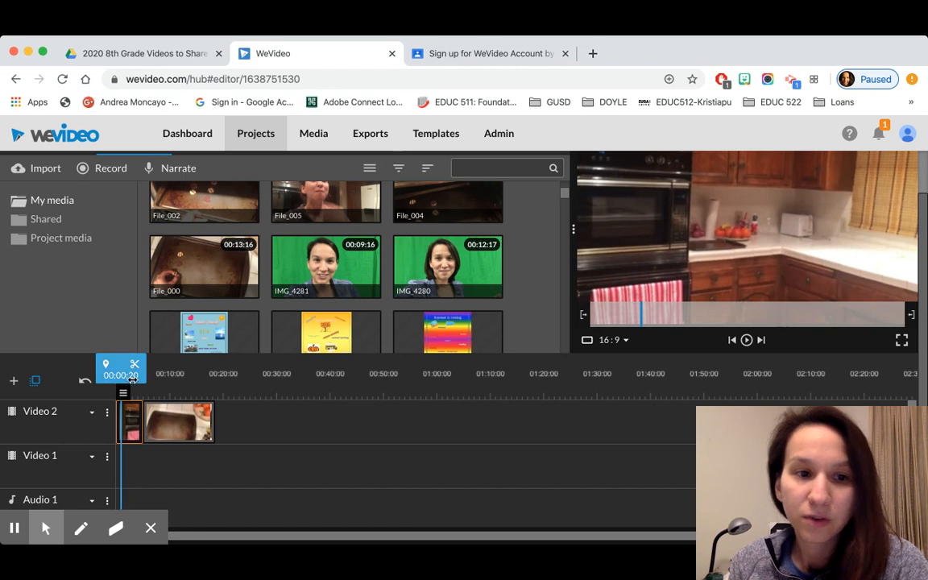
{"action": "left_click", "coordinate": [168, 428]}
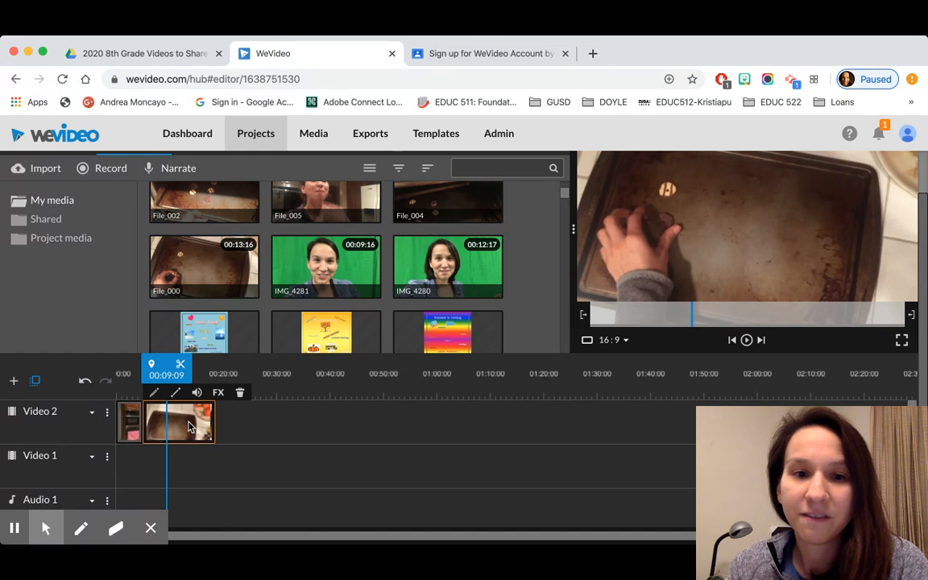
{"action": "left_click_drag", "start_coordinate": [213, 419], "coordinate": [194, 419]}
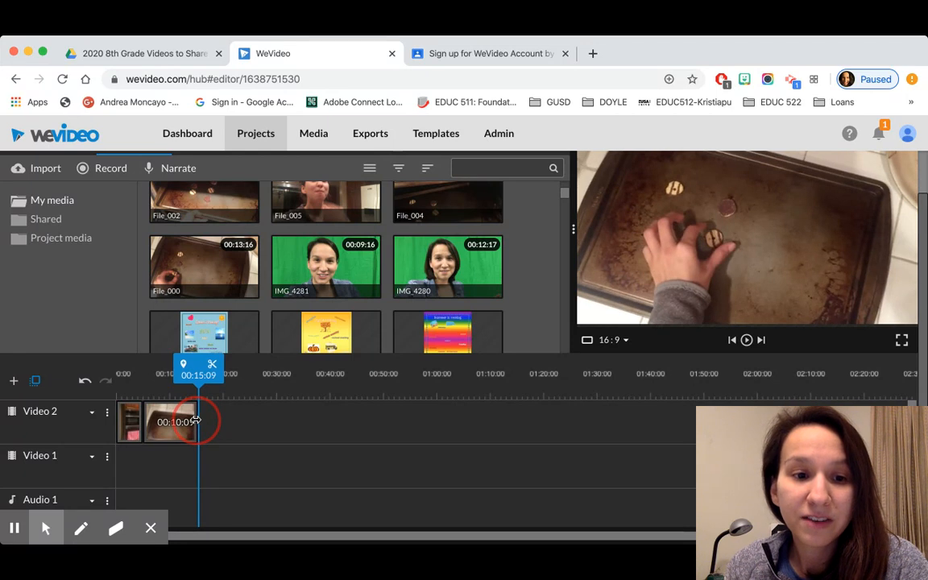
{"action": "left_click_drag", "start_coordinate": [195, 419], "coordinate": [326, 425]}
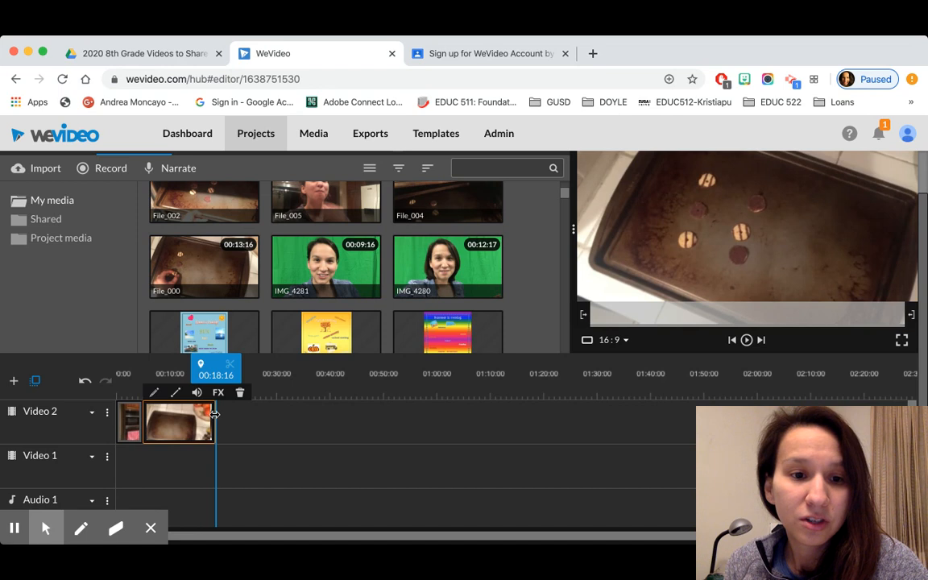
Play the timeline from the join between File_001 and File_000 to review the File_000 footage
{"action": "left_click", "coordinate": [215, 444]}
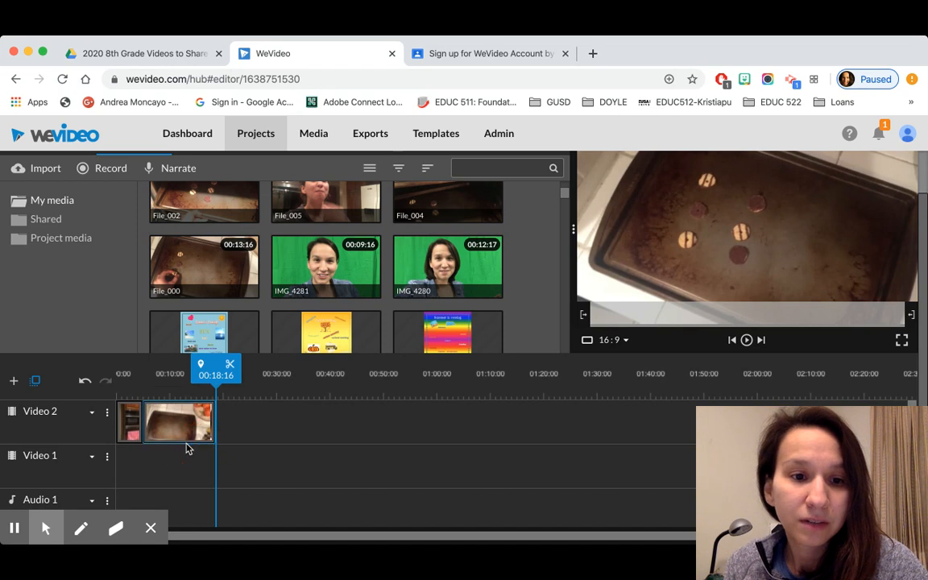
{"action": "left_click_drag", "start_coordinate": [216, 378], "coordinate": [142, 379]}
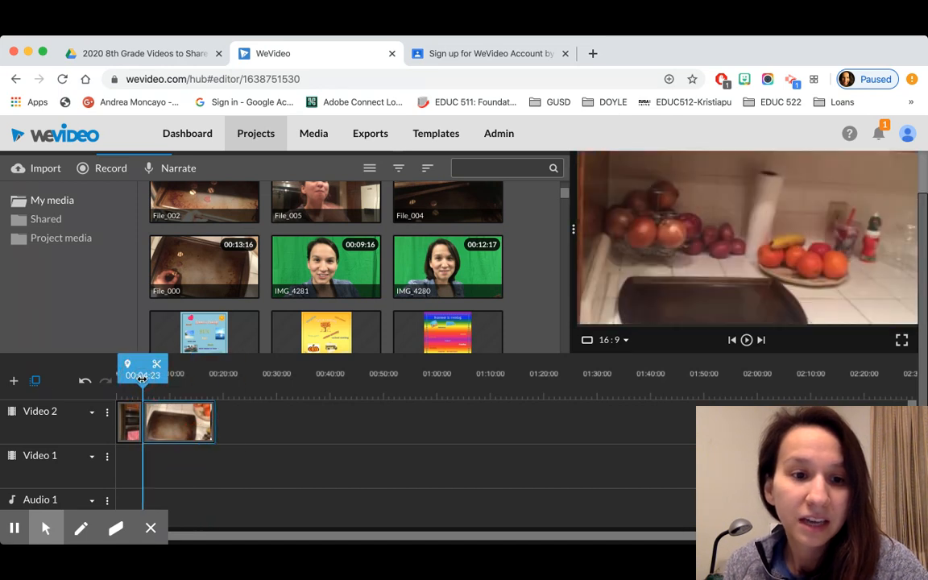
{"action": "left_click", "coordinate": [747, 341]}
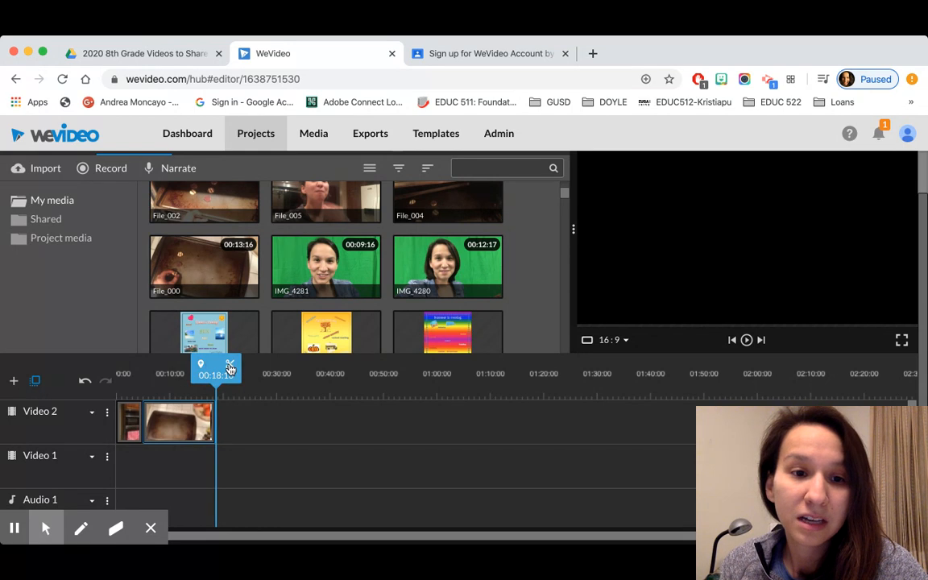
{"action": "left_click_drag", "start_coordinate": [215, 375], "coordinate": [303, 400]}
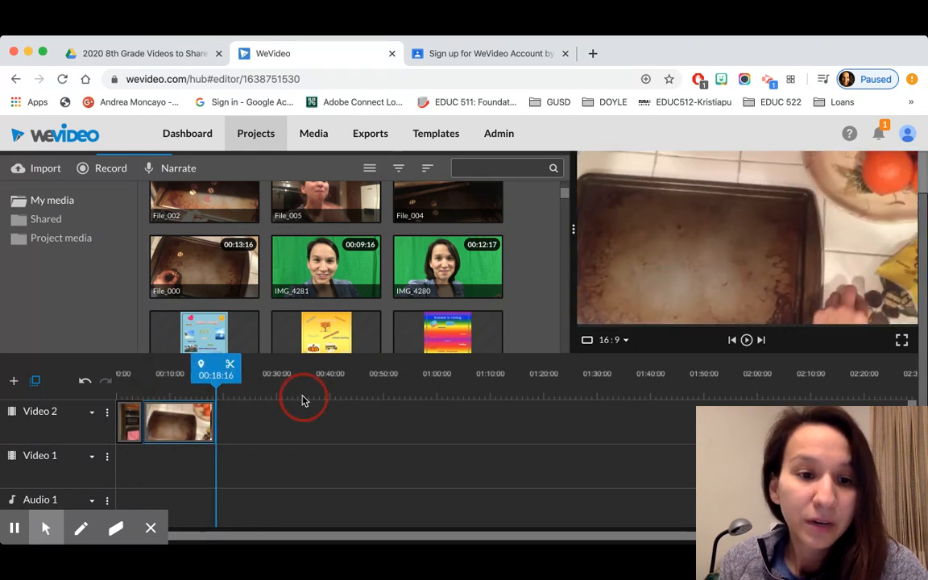
Trim the start of the File_000 clip to leave about 5 seconds, and play the sequence from near its beginning
{"action": "left_click", "coordinate": [145, 419]}
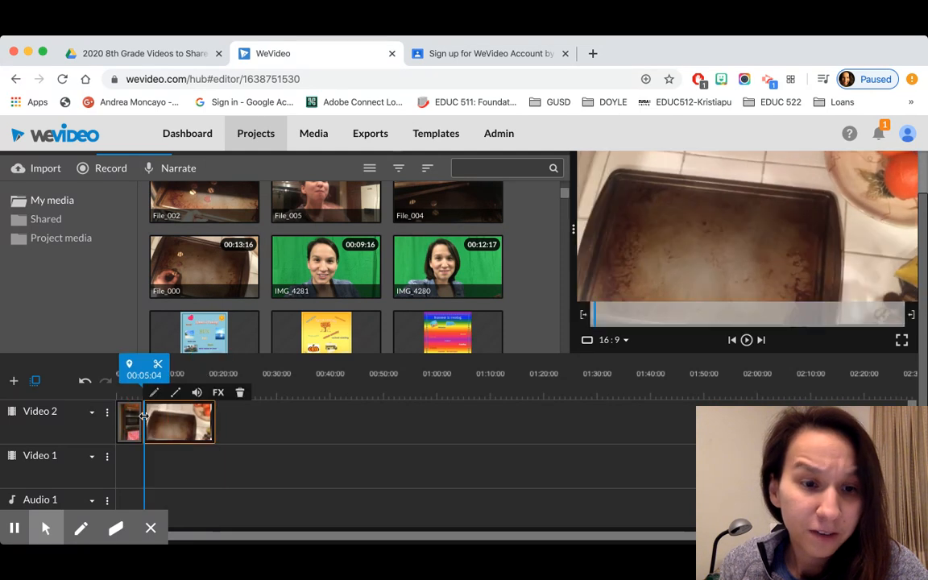
{"action": "mouse_move", "coordinate": [143, 416]}
{"action": "left_mouse_down"}
{"action": "mouse_move", "coordinate": [189, 421]}
{"action": "mouse_move", "coordinate": [135, 417]}
{"action": "mouse_move", "coordinate": [151, 421]}
{"action": "left_mouse_up"}
{"action": "left_click_drag", "start_coordinate": [148, 384], "coordinate": [85, 379]}
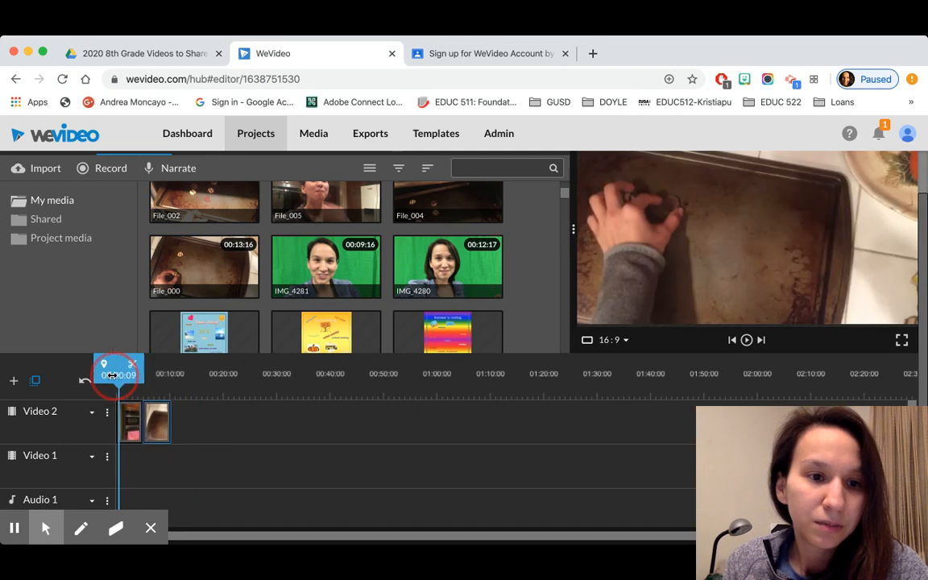
{"action": "left_click", "coordinate": [745, 340]}
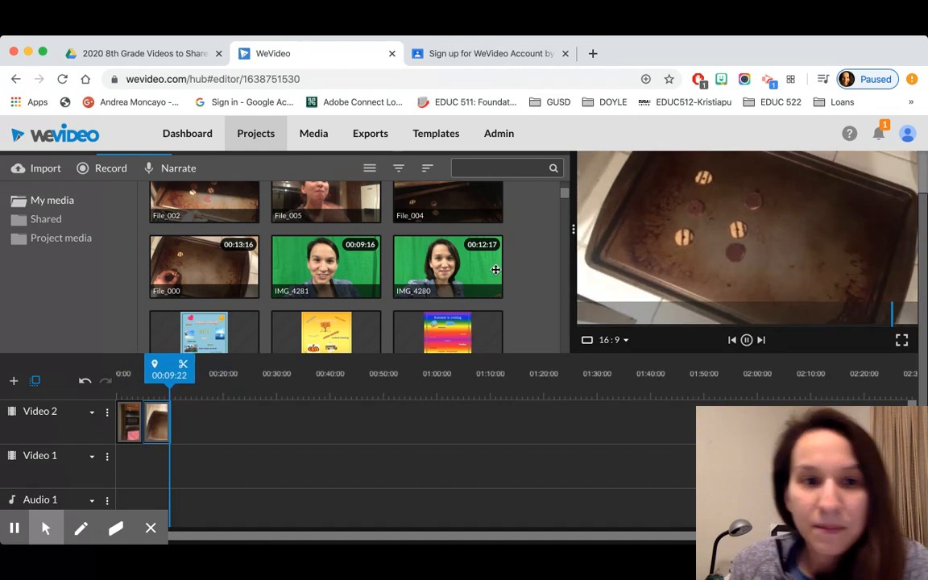
Add the File_002 clip from My media to the Video 2 track directly after the File_000 clip
{"action": "scroll", "coordinate": [366, 270], "scroll_direction": "up", "scroll_amount": 2}
{"action": "scroll", "coordinate": [366, 272], "scroll_direction": "up", "scroll_amount": 1}
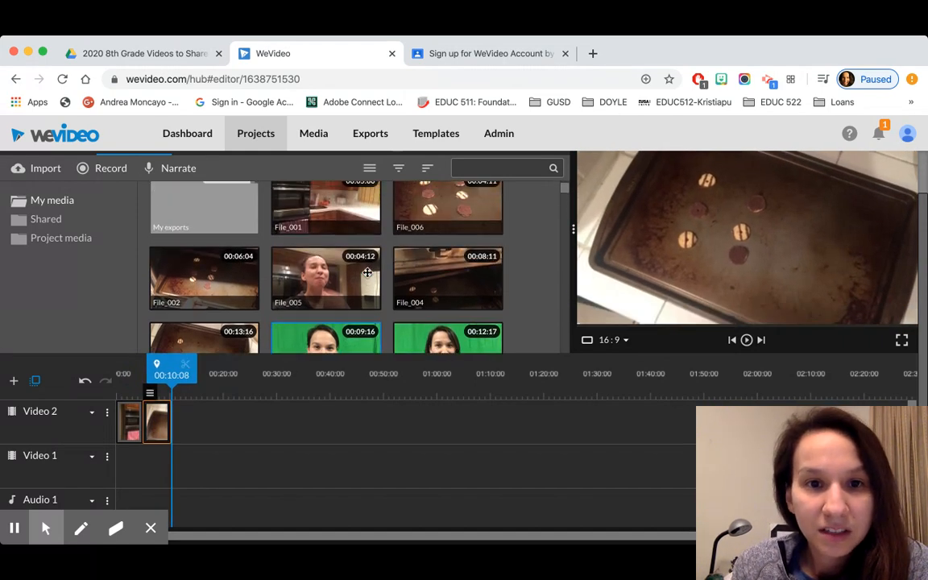
{"action": "scroll", "coordinate": [367, 272], "scroll_direction": "down", "scroll_amount": 2}
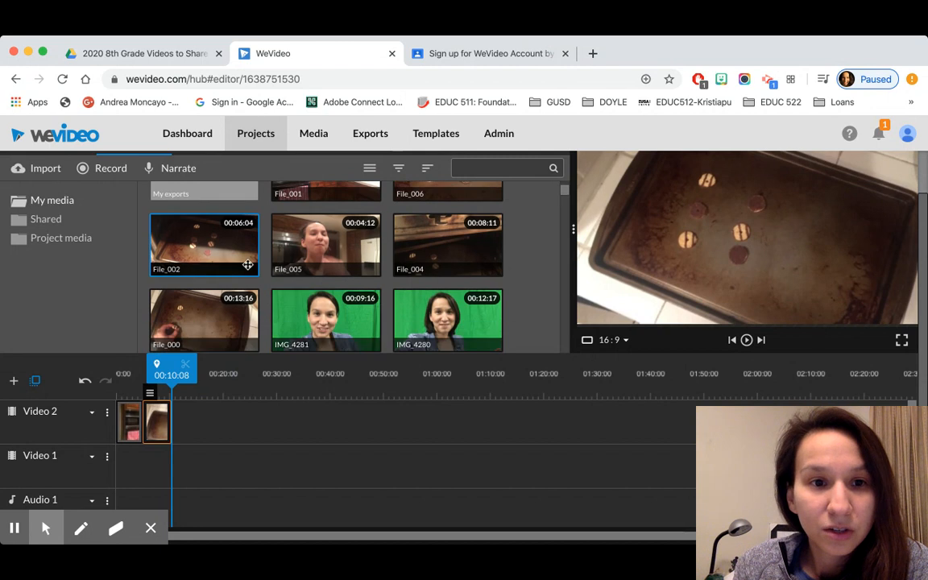
{"action": "left_click_drag", "start_coordinate": [203, 242], "coordinate": [196, 422]}
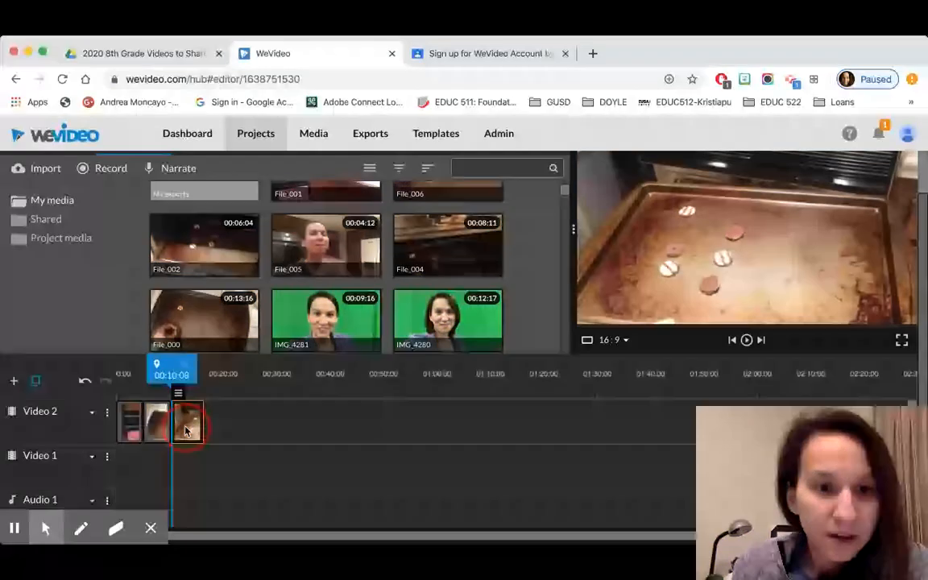
{"action": "left_click_drag", "start_coordinate": [185, 430], "coordinate": [210, 431]}
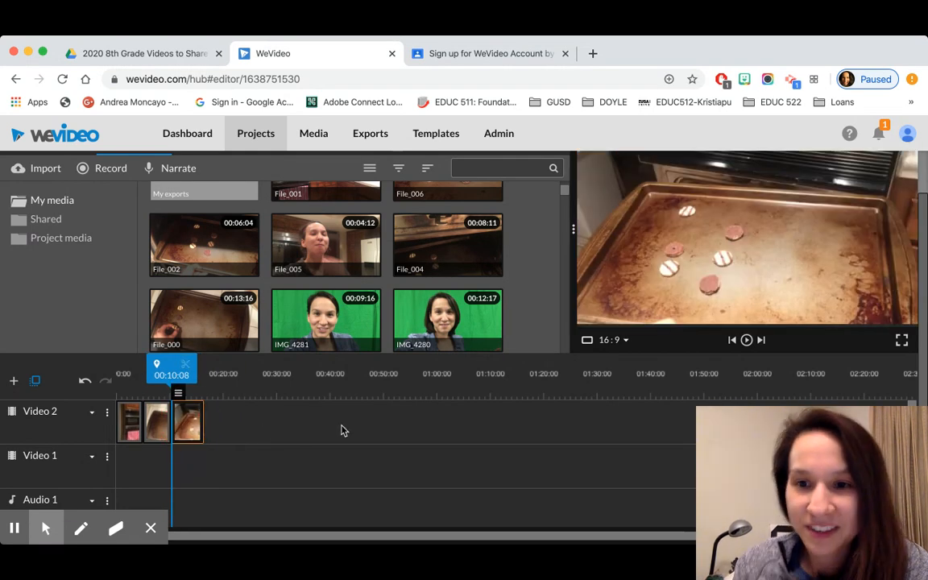
Play the timeline from just before the File_002 clip to check its footage and sound, and stop playback near its end
{"action": "left_click", "coordinate": [162, 377]}
{"action": "left_click_drag", "start_coordinate": [159, 379], "coordinate": [166, 381]}
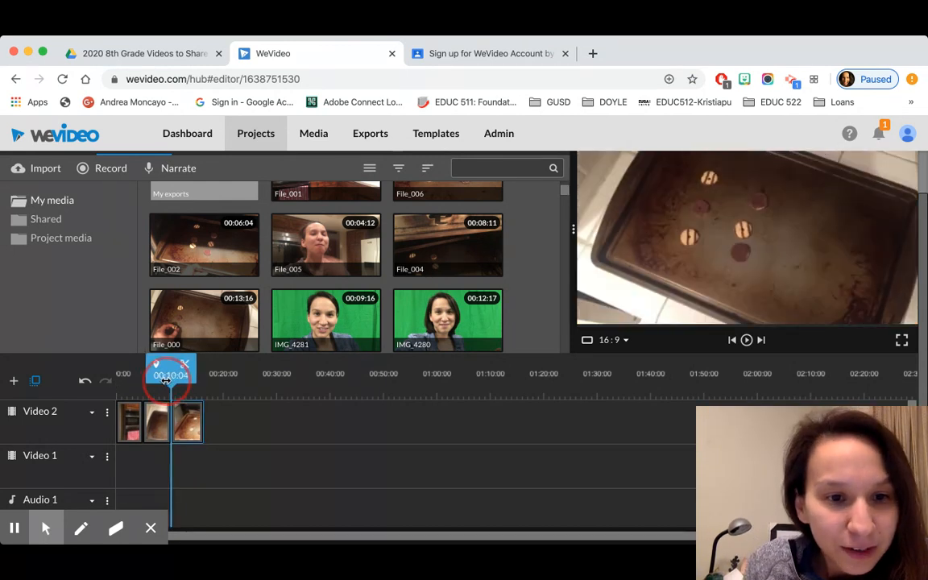
{"action": "left_click", "coordinate": [750, 341]}
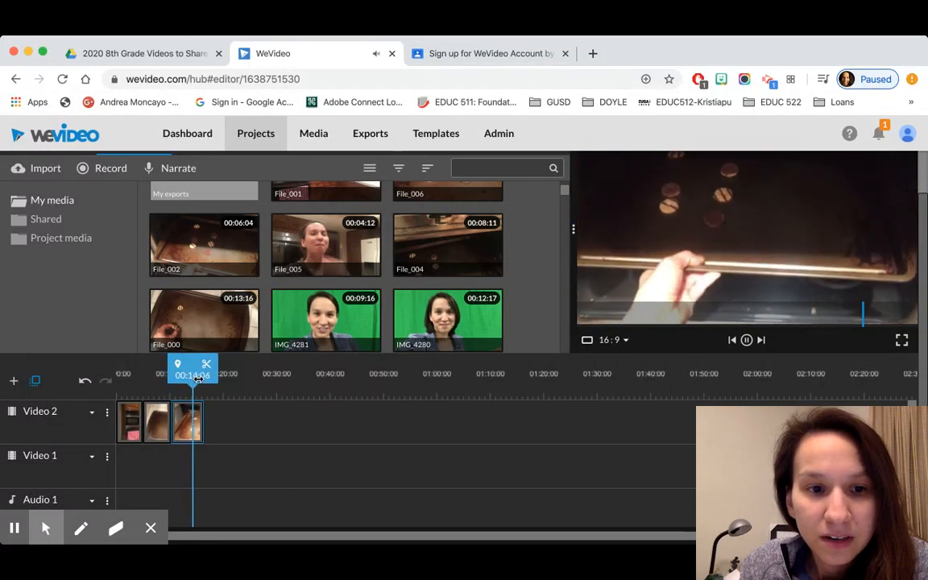
{"action": "left_click", "coordinate": [747, 341]}
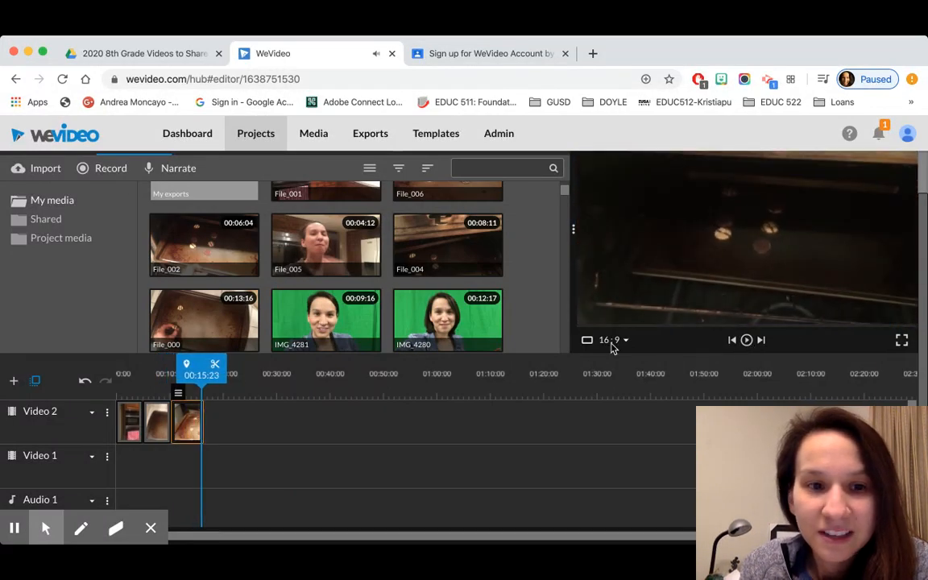
Open the File_002 clip for editing, mute its audio and save the changes
{"action": "double_click", "coordinate": [182, 420]}
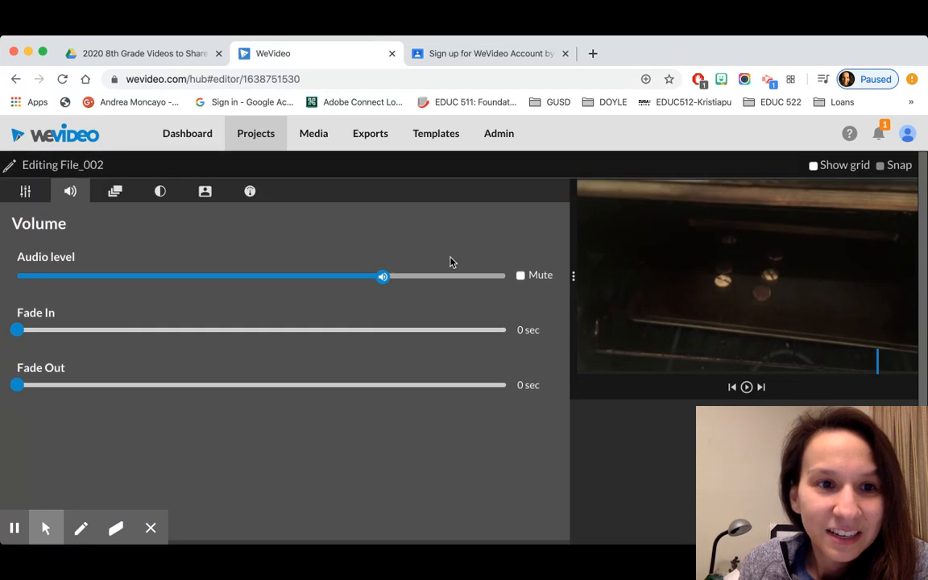
{"action": "left_click", "coordinate": [521, 276]}
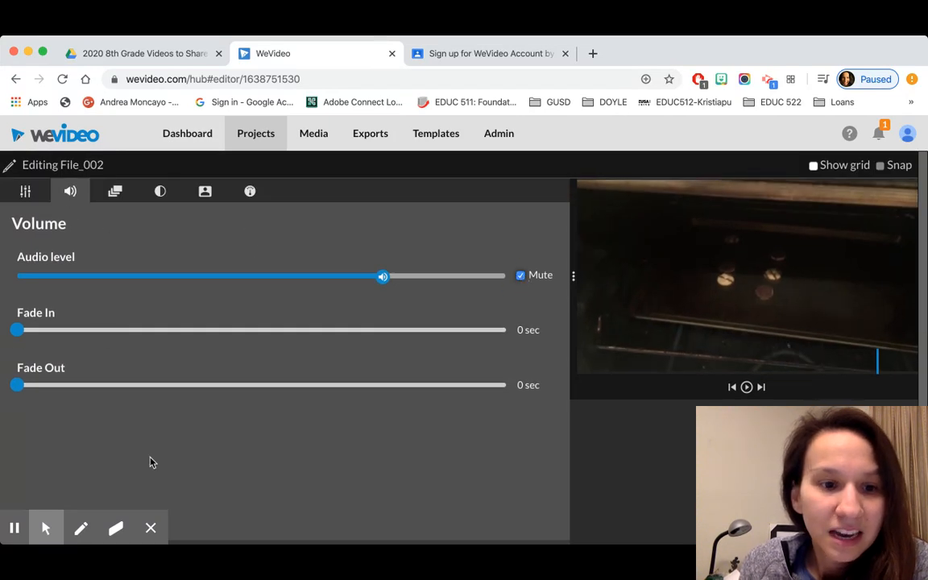
{"action": "scroll", "coordinate": [149, 461], "scroll_direction": "down", "scroll_amount": 2}
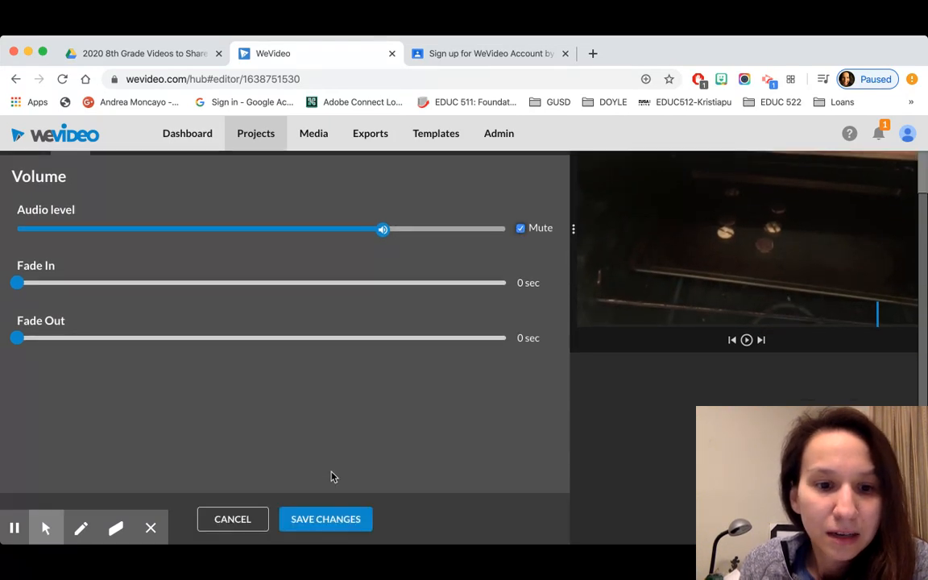
{"action": "left_click", "coordinate": [349, 521]}
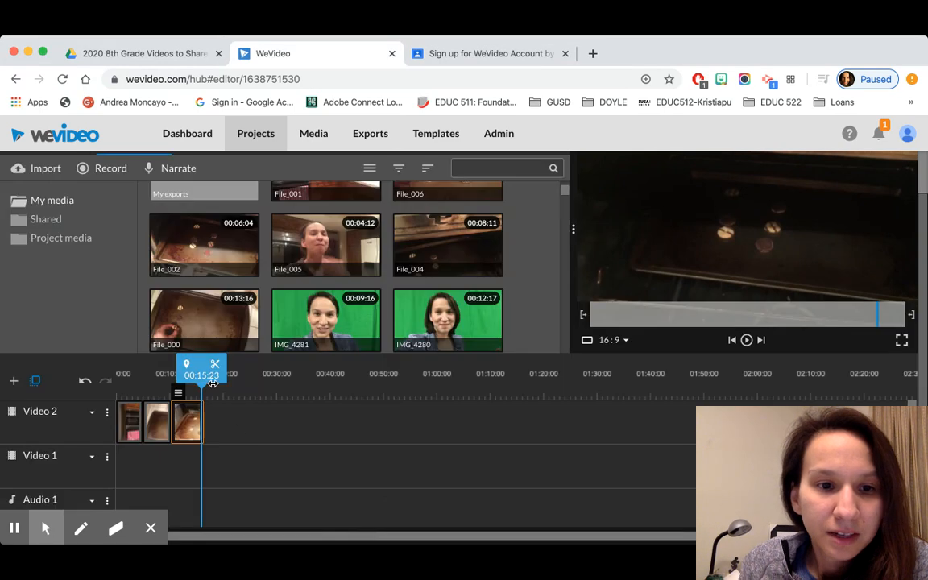
Return the playhead to the start of the File_002 clip and play the muted clip in the preview
{"action": "left_click_drag", "start_coordinate": [202, 378], "coordinate": [171, 379]}
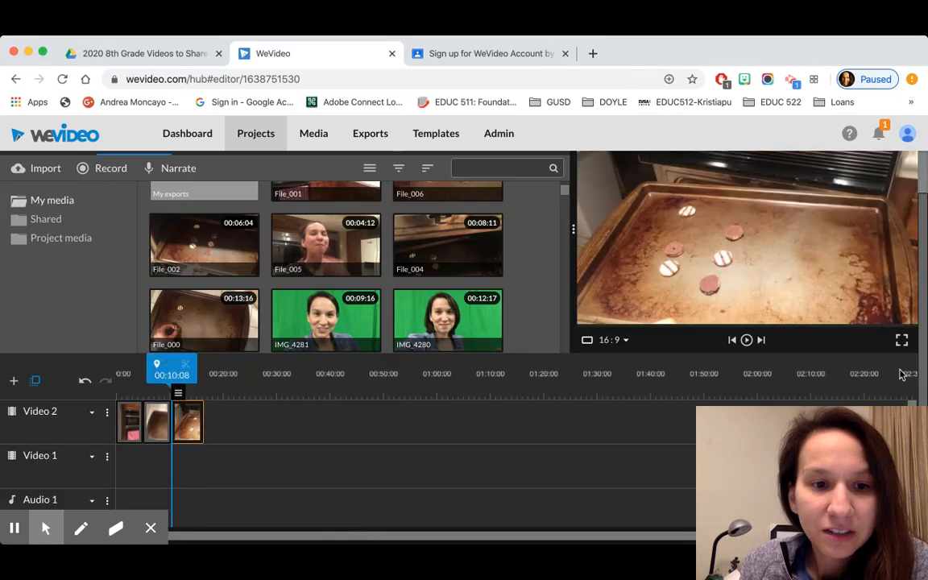
{"action": "left_click", "coordinate": [747, 340]}
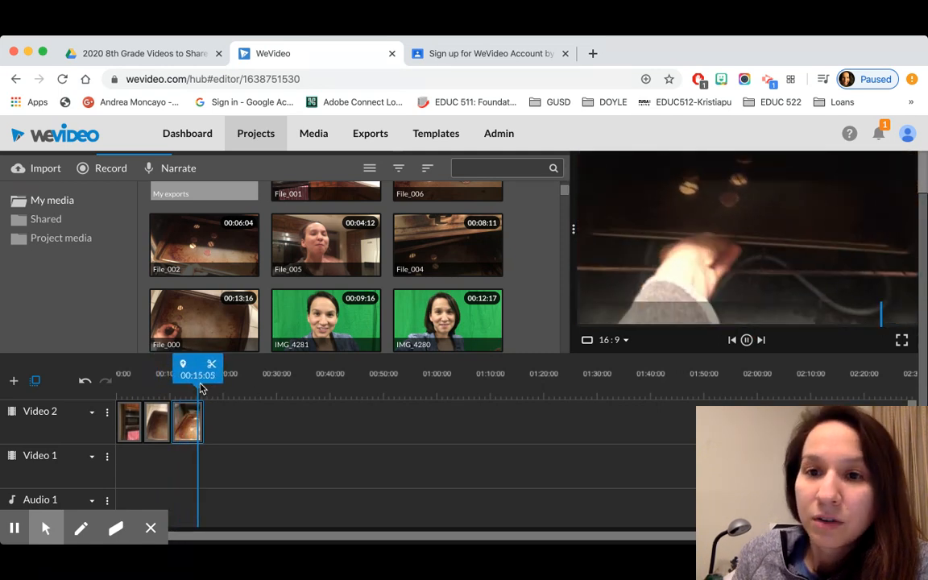
{"action": "key", "text": "space"}
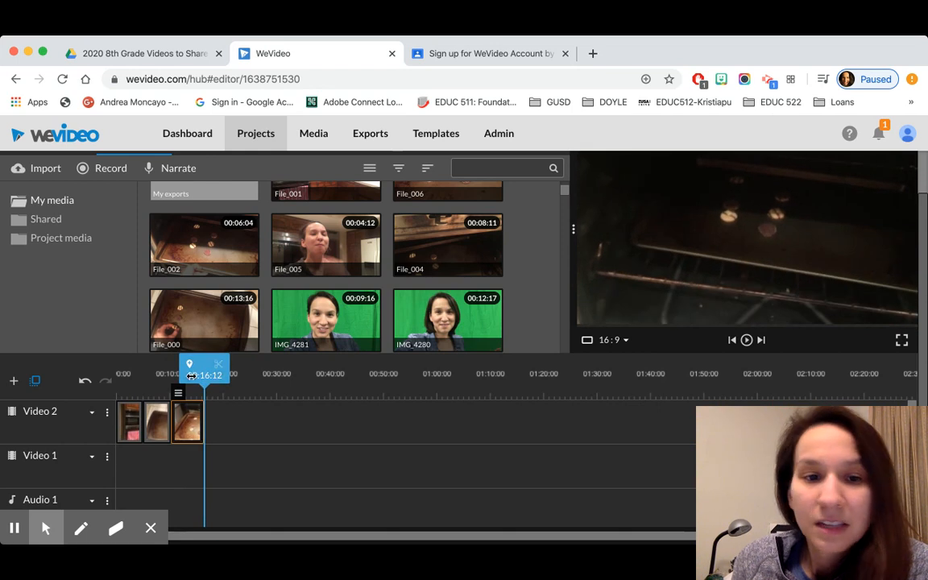
Add the File_006 clip from My media to the Video 2 track between the File_000 and File_002 clips
{"action": "scroll", "coordinate": [322, 286], "scroll_direction": "up", "scroll_amount": 1}
{"action": "scroll", "coordinate": [322, 286], "scroll_direction": "up", "scroll_amount": 1}
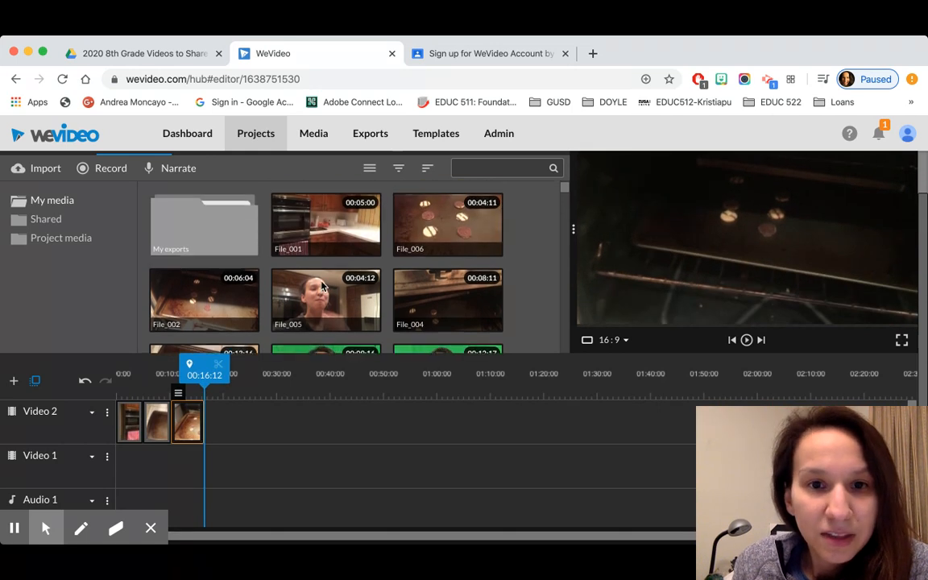
{"action": "scroll", "coordinate": [323, 286], "scroll_direction": "down", "scroll_amount": 2}
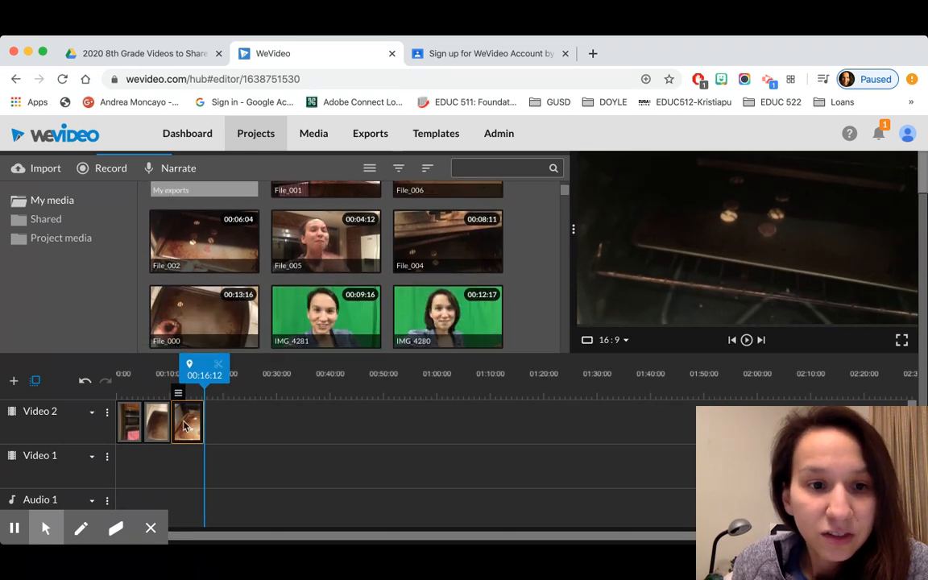
{"action": "scroll", "coordinate": [249, 383], "scroll_direction": "up", "scroll_amount": 3}
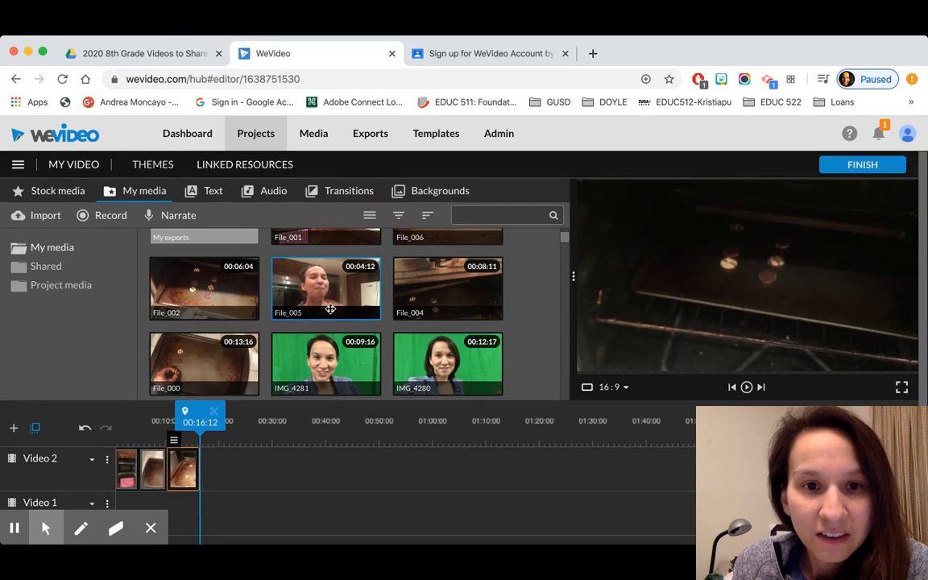
{"action": "scroll", "coordinate": [331, 309], "scroll_direction": "down", "scroll_amount": 1}
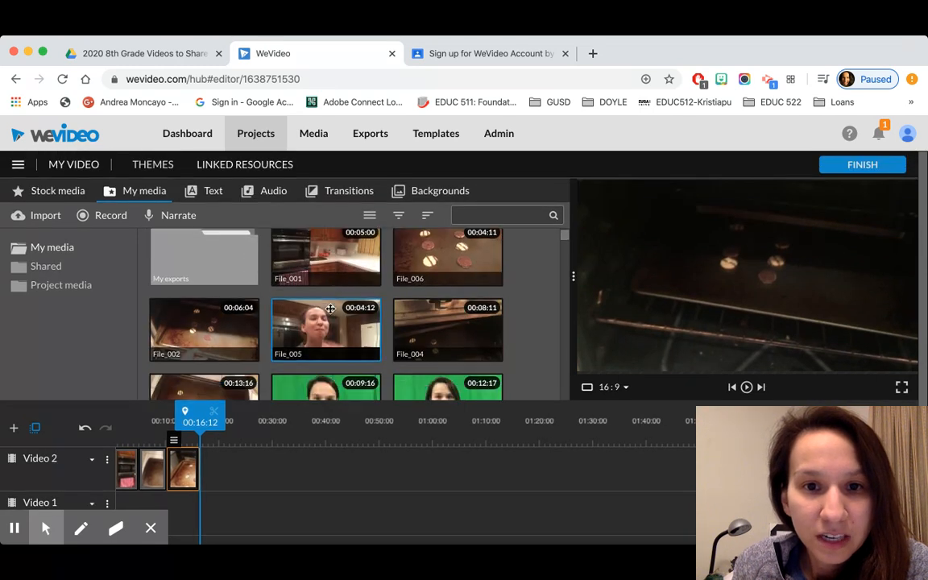
{"action": "left_click", "coordinate": [448, 261]}
{"action": "left_click_drag", "start_coordinate": [448, 260], "coordinate": [195, 473]}
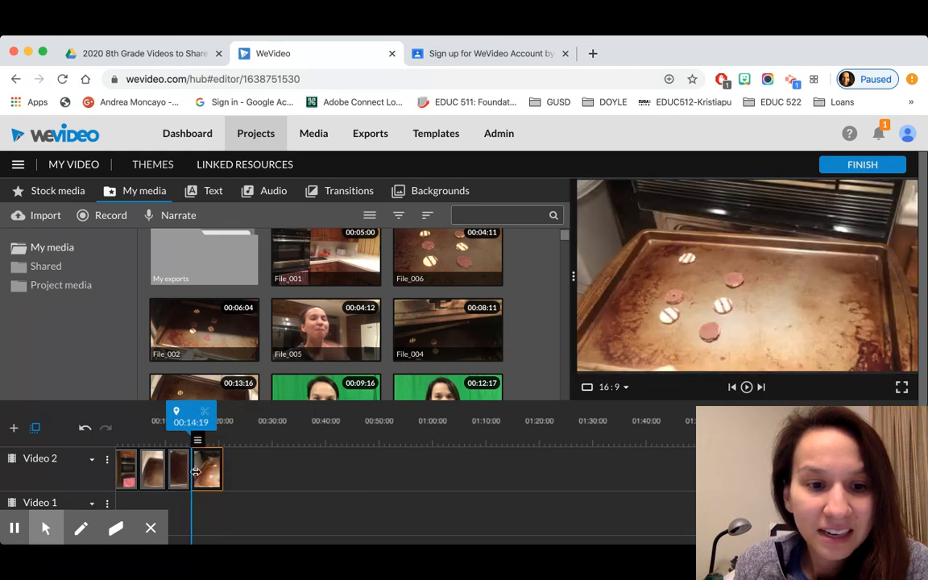
Open the File_006 clip for editing, mute its audio and save the changes
{"action": "left_click", "coordinate": [169, 474]}
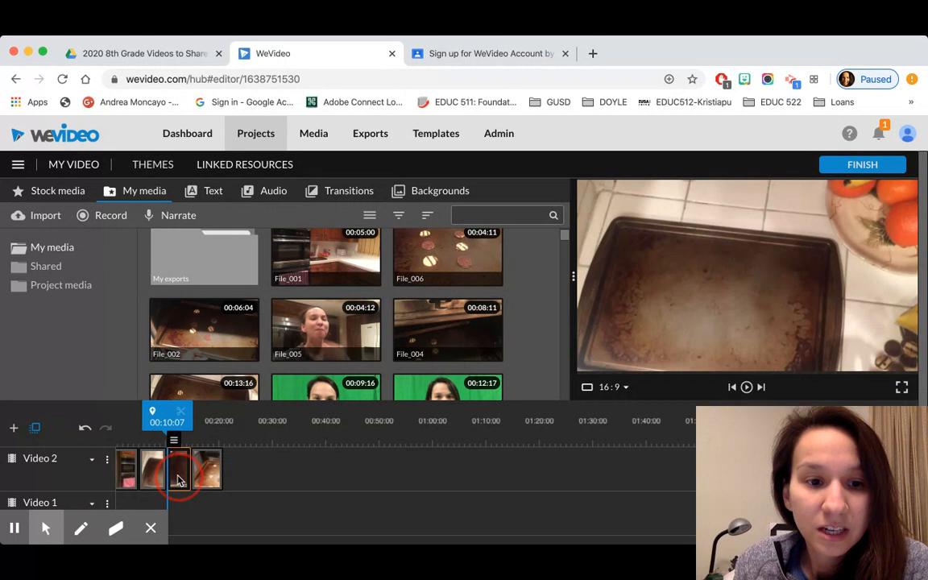
{"action": "double_click", "coordinate": [177, 478]}
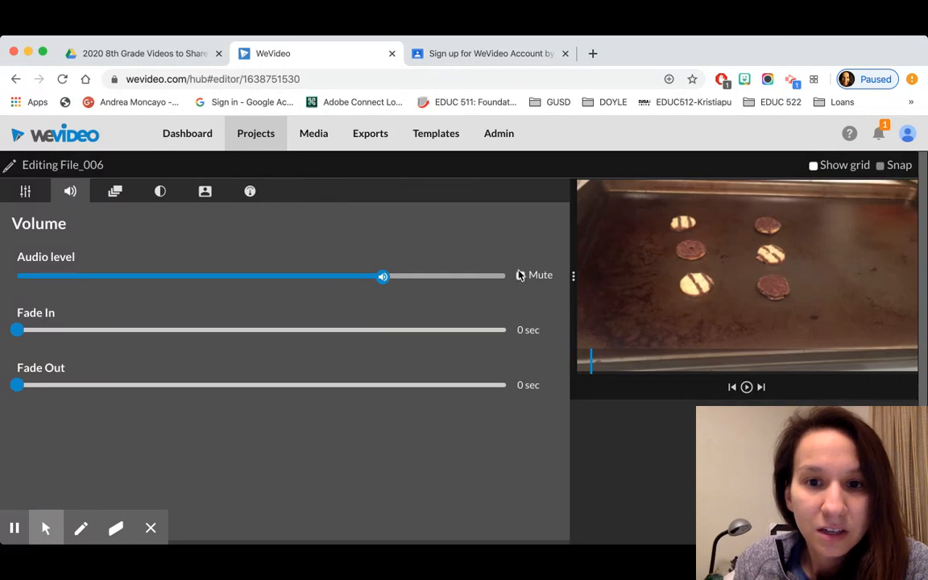
{"action": "left_click", "coordinate": [23, 192]}
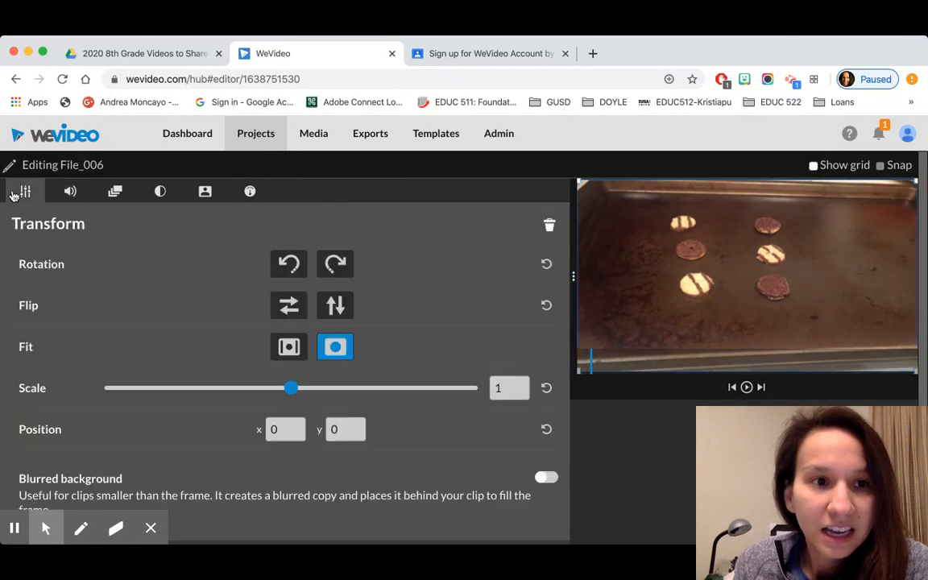
{"action": "scroll", "coordinate": [249, 316], "scroll_direction": "down", "scroll_amount": 2}
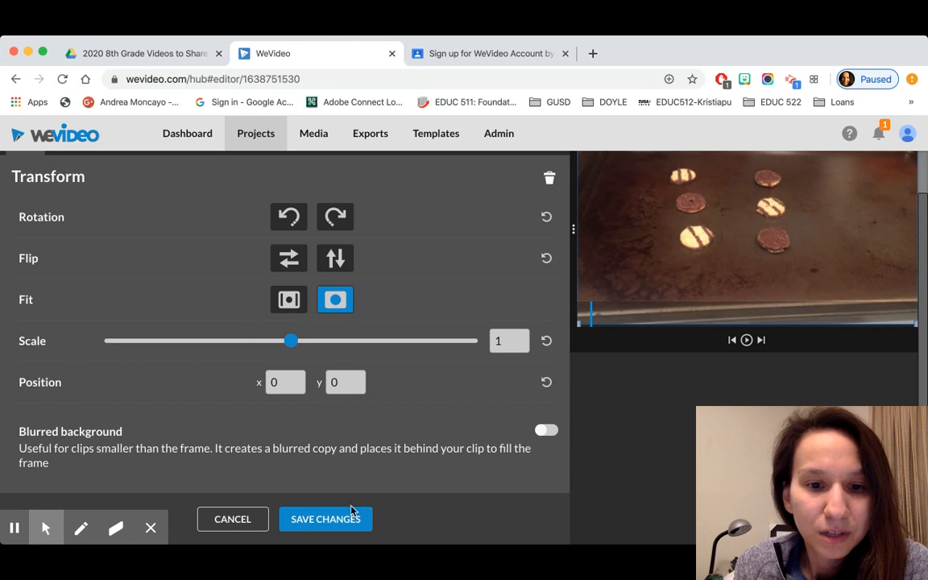
{"action": "left_click", "coordinate": [326, 519]}
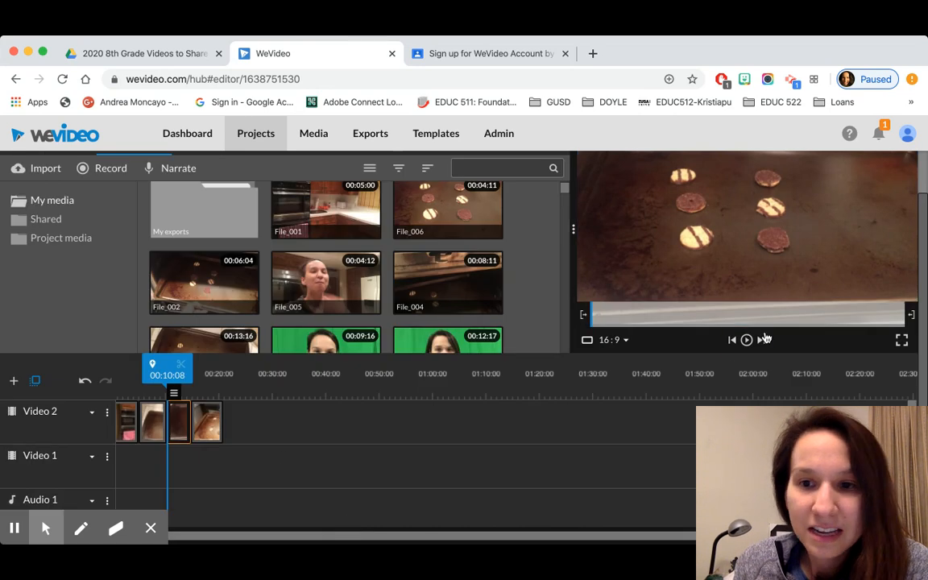
Play the sequence from the File_006 clip, and move the File_002 clip along Video 2 to about 01:11:16, away from the others
{"action": "left_click", "coordinate": [746, 339]}
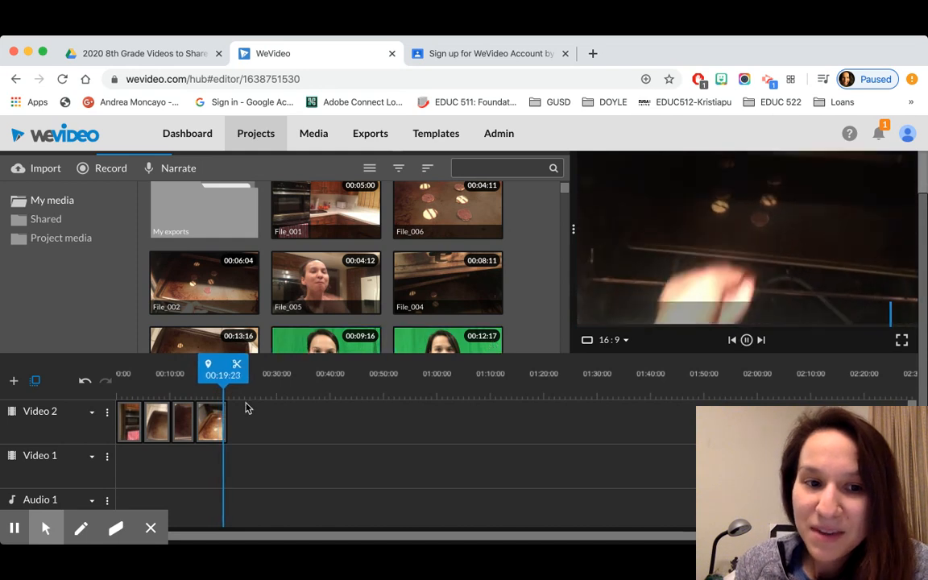
{"action": "left_click_drag", "start_coordinate": [181, 430], "coordinate": [495, 424]}
{"action": "left_click", "coordinate": [193, 425]}
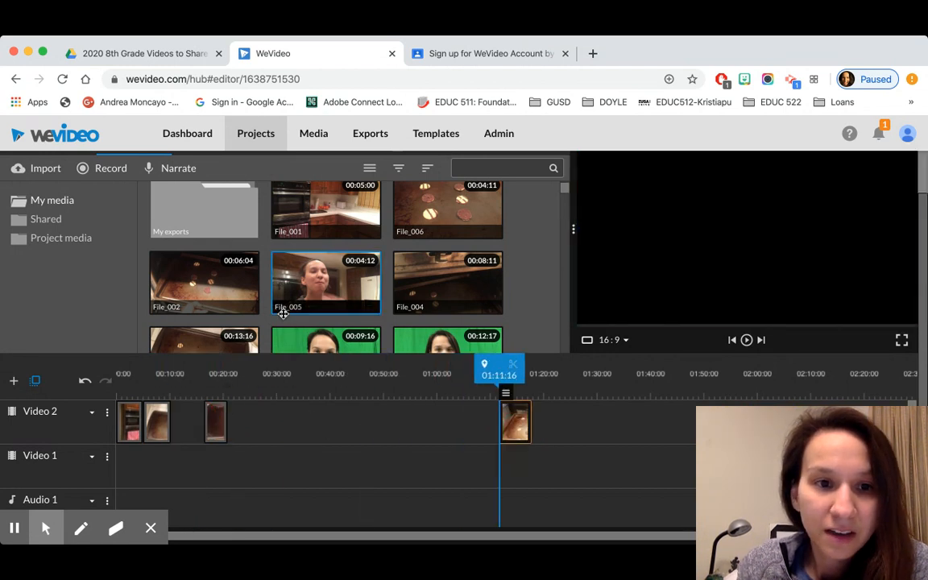
Add the File_004 clip to Video 2 directly after the File_006 clip, mute its audio and save the changes
{"action": "scroll", "coordinate": [270, 296], "scroll_direction": "up", "scroll_amount": 1}
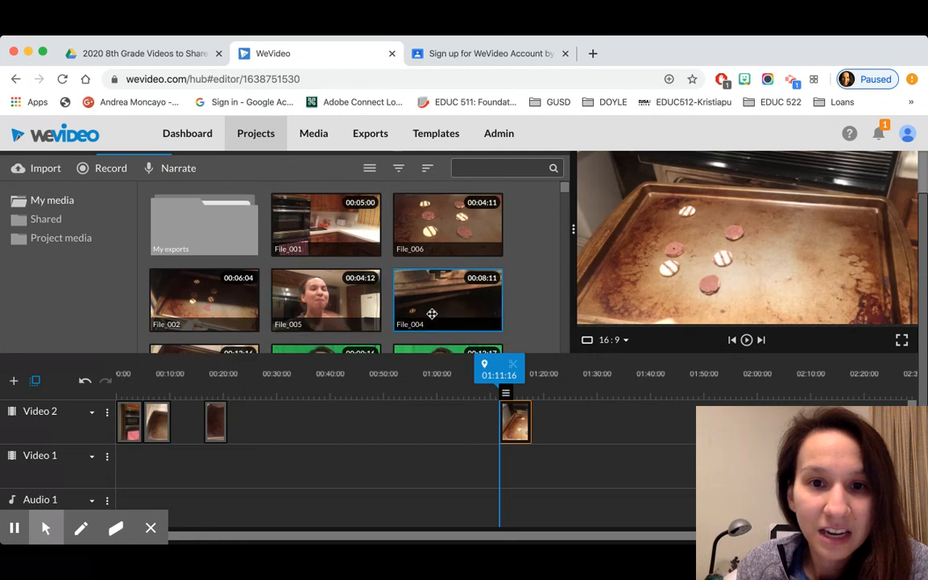
{"action": "left_click_drag", "start_coordinate": [432, 309], "coordinate": [250, 435]}
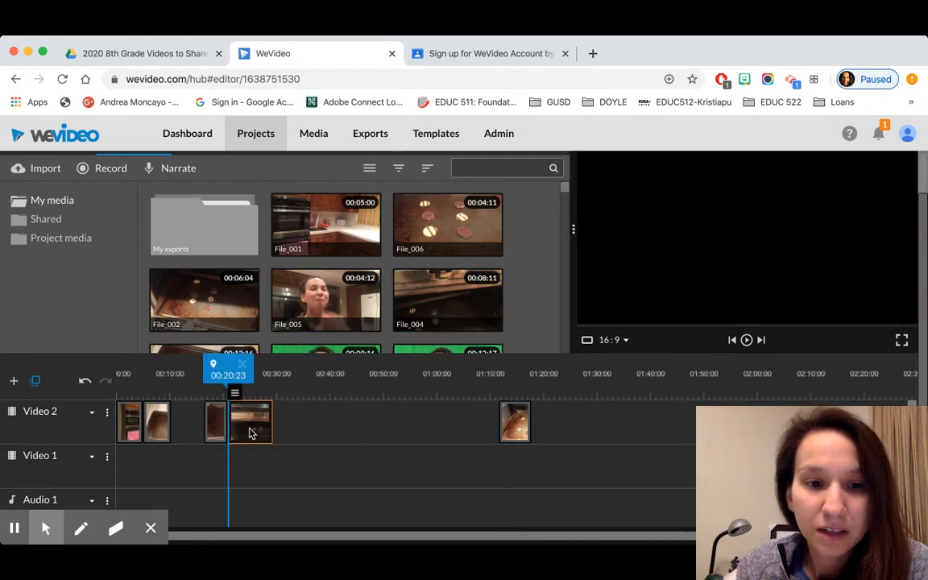
{"action": "double_click", "coordinate": [250, 433]}
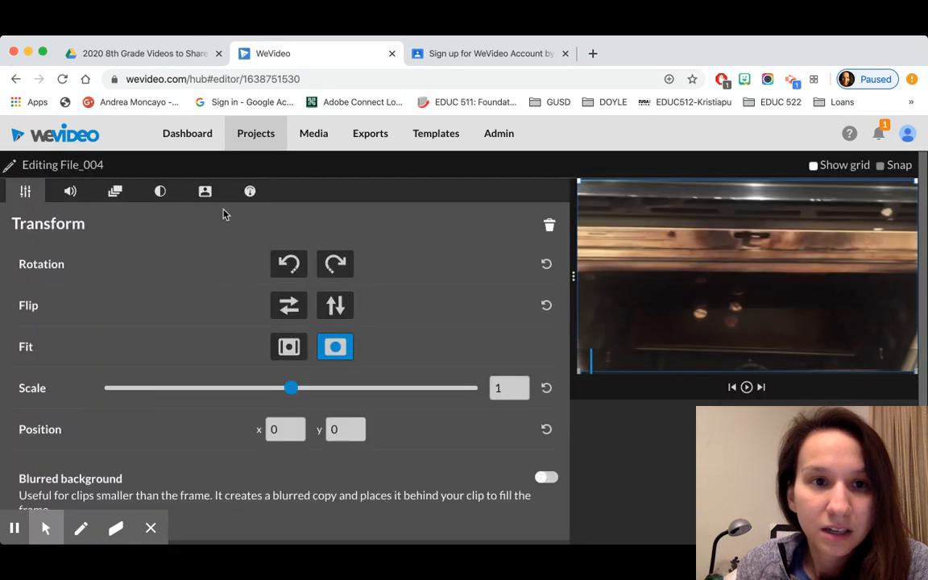
{"action": "left_click", "coordinate": [71, 192]}
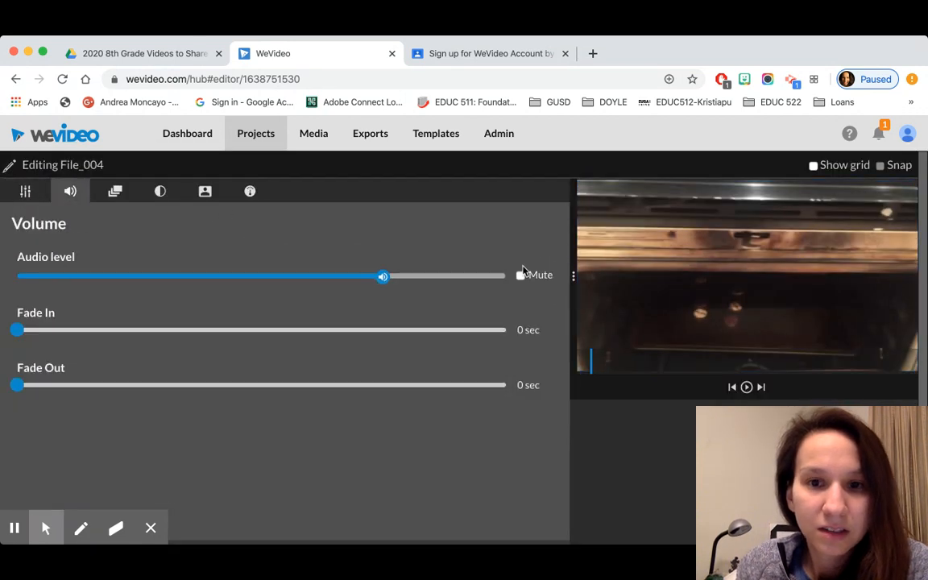
{"action": "scroll", "coordinate": [119, 229], "scroll_direction": "down", "scroll_amount": 2}
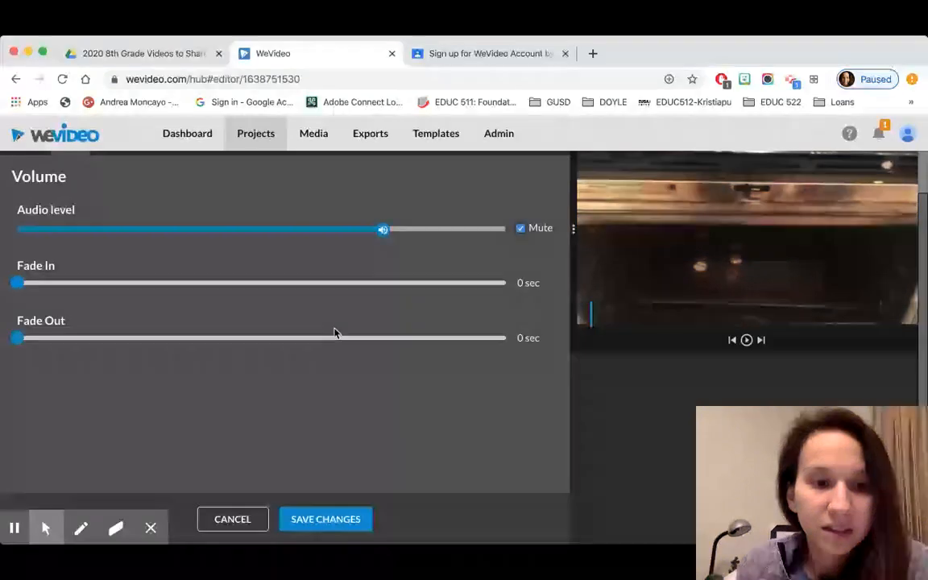
{"action": "left_click", "coordinate": [326, 518]}
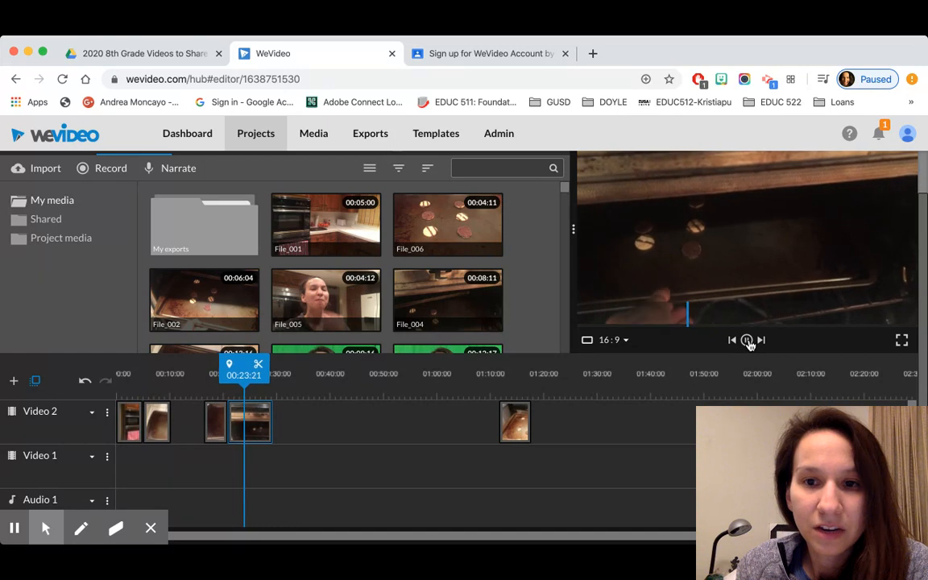
Play the File_004 clip to find its useful footage, and trim its beginning so the clip lasts about five seconds
{"action": "left_click", "coordinate": [747, 340]}
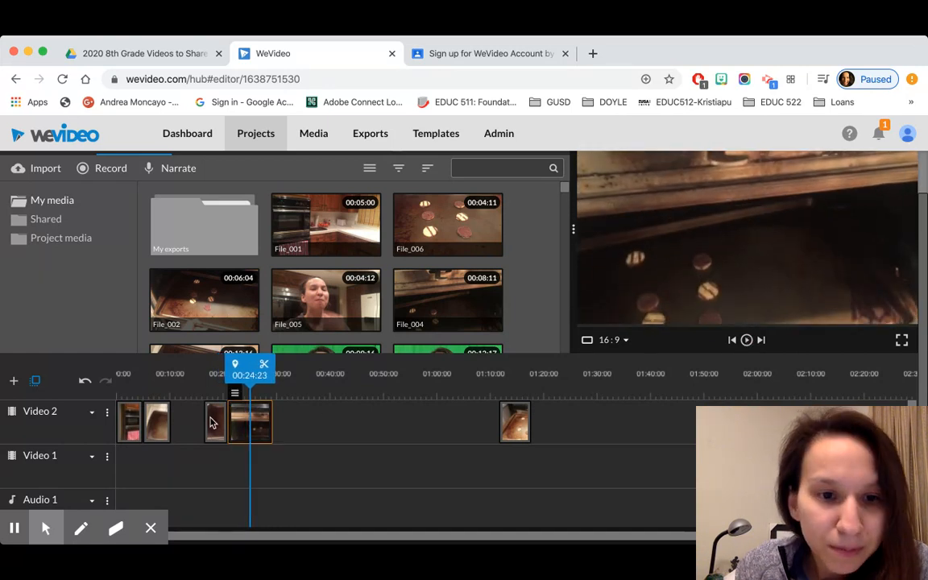
{"action": "left_click_drag", "start_coordinate": [229, 419], "coordinate": [251, 421]}
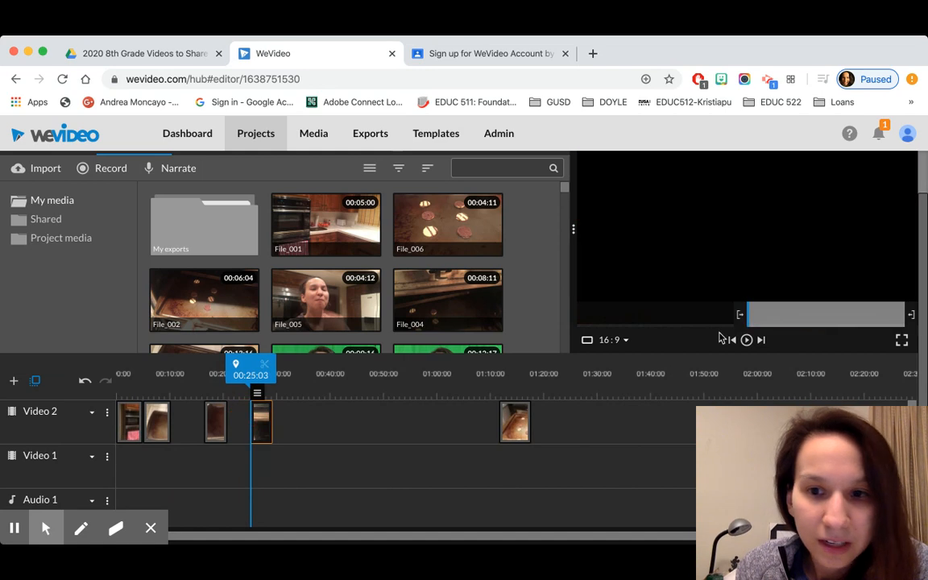
{"action": "left_click", "coordinate": [747, 340]}
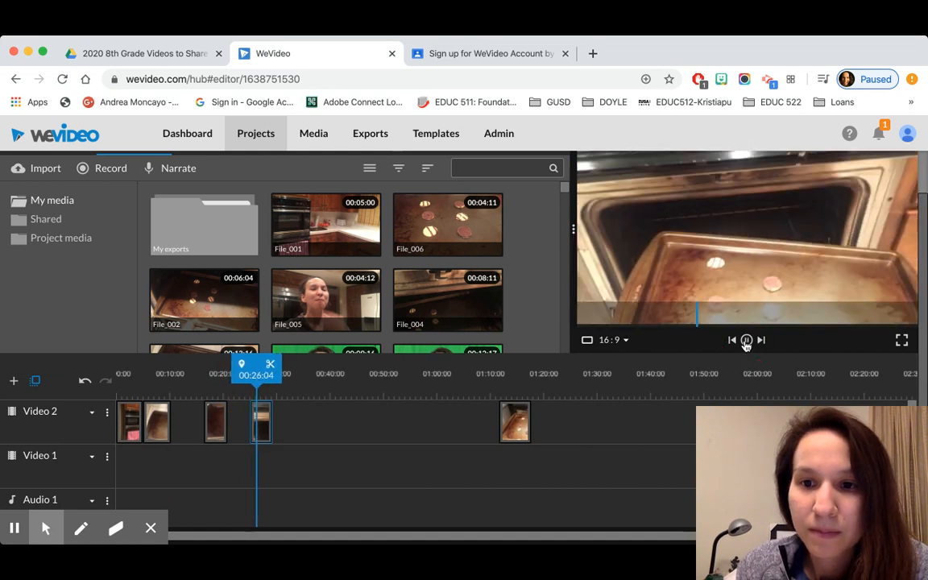
{"action": "left_click", "coordinate": [270, 414]}
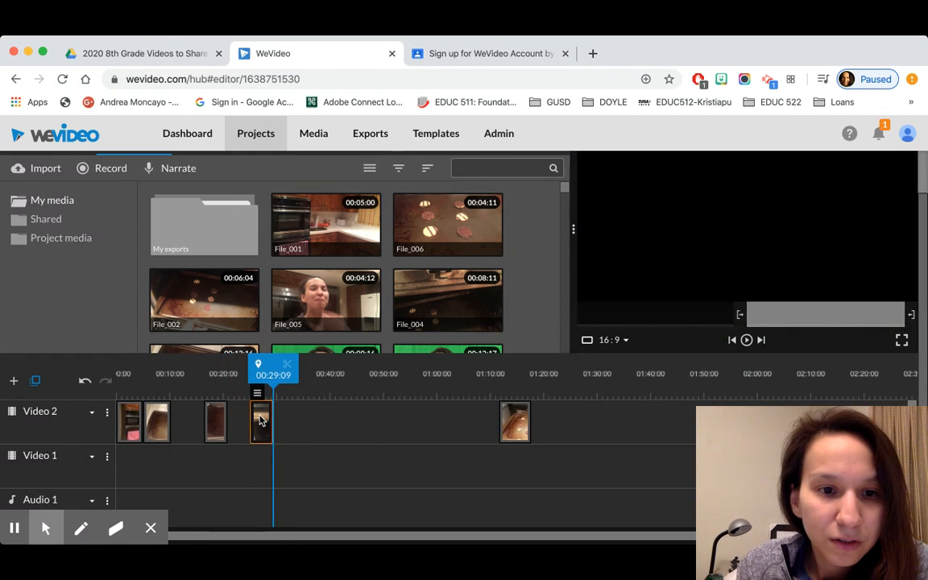
{"action": "left_click_drag", "start_coordinate": [251, 419], "coordinate": [246, 422]}
Close the gaps on Video 2 by moving File_006 directly after File_000 and File_004 directly after File_006
{"action": "left_click", "coordinate": [212, 425]}
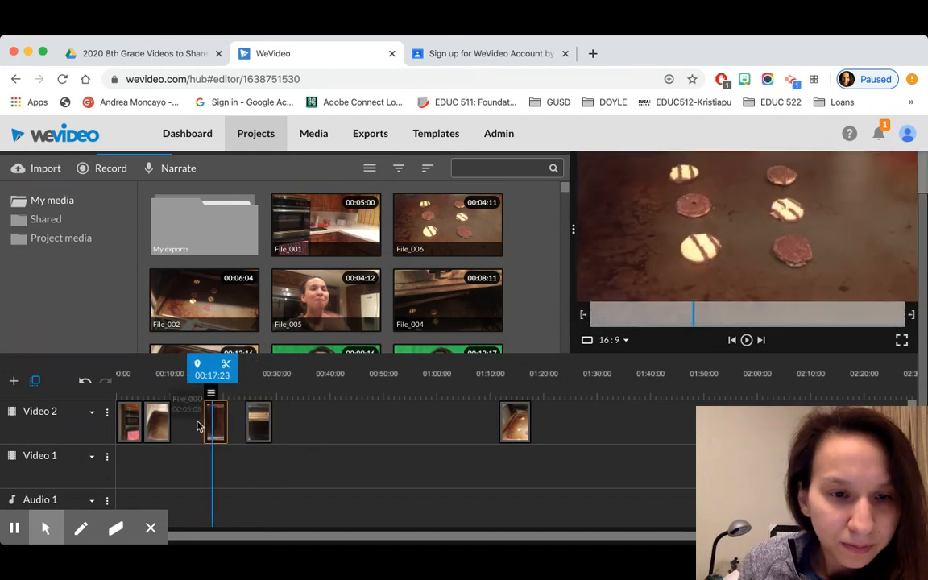
{"action": "left_click_drag", "start_coordinate": [214, 424], "coordinate": [185, 420]}
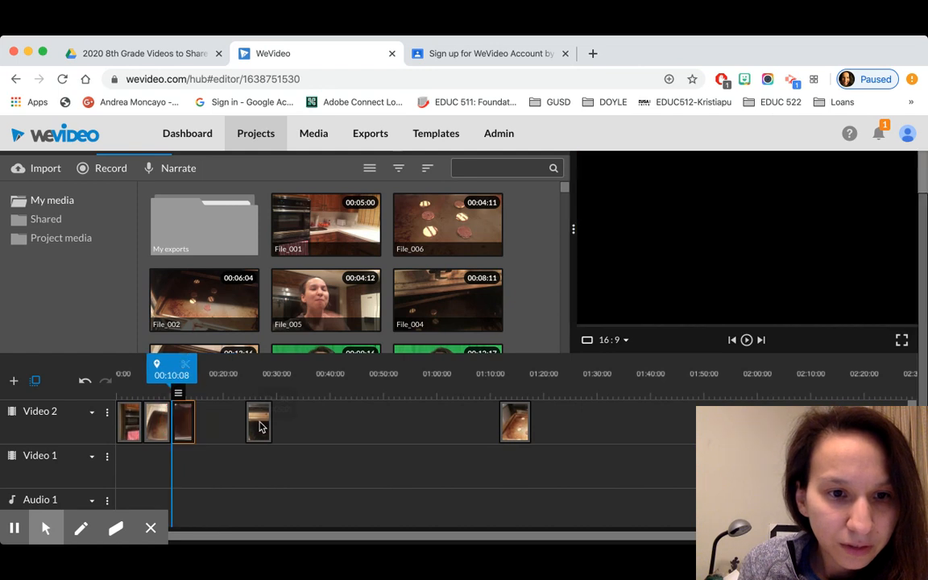
{"action": "left_click_drag", "start_coordinate": [260, 425], "coordinate": [206, 422]}
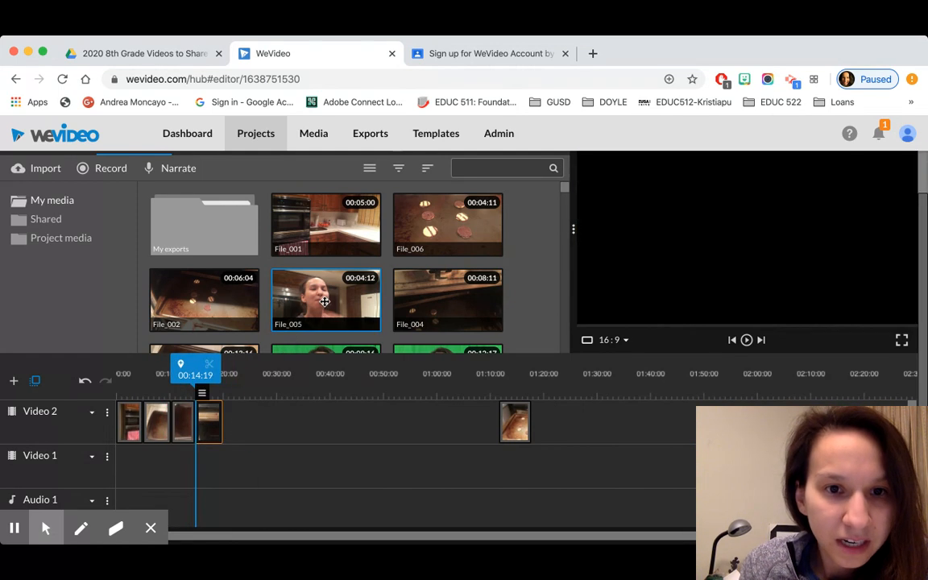
Add the File_005 clip to Video 2 directly after the File_004 clip, mute its audio and save the changes
{"action": "left_click", "coordinate": [325, 314]}
{"action": "left_click_drag", "start_coordinate": [324, 324], "coordinate": [245, 429]}
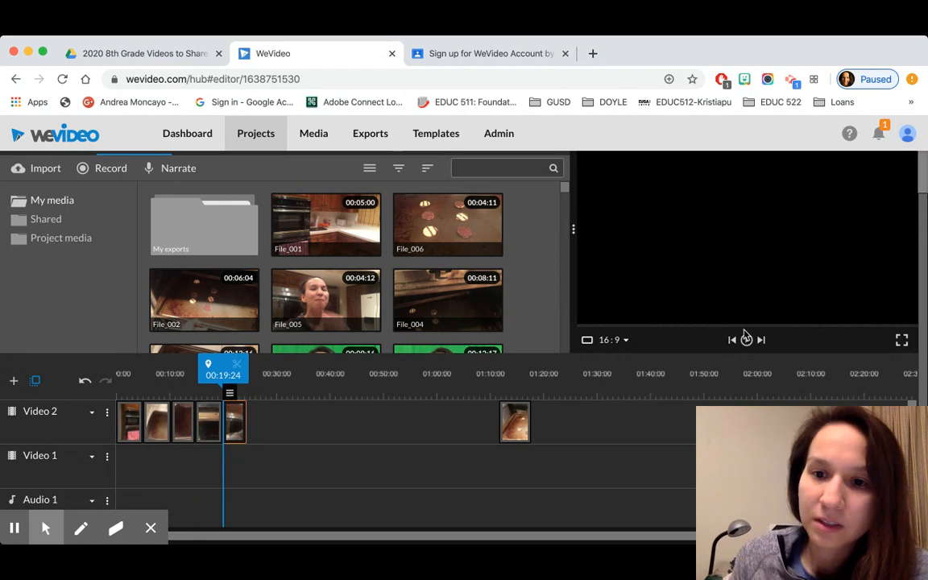
{"action": "double_click", "coordinate": [234, 428]}
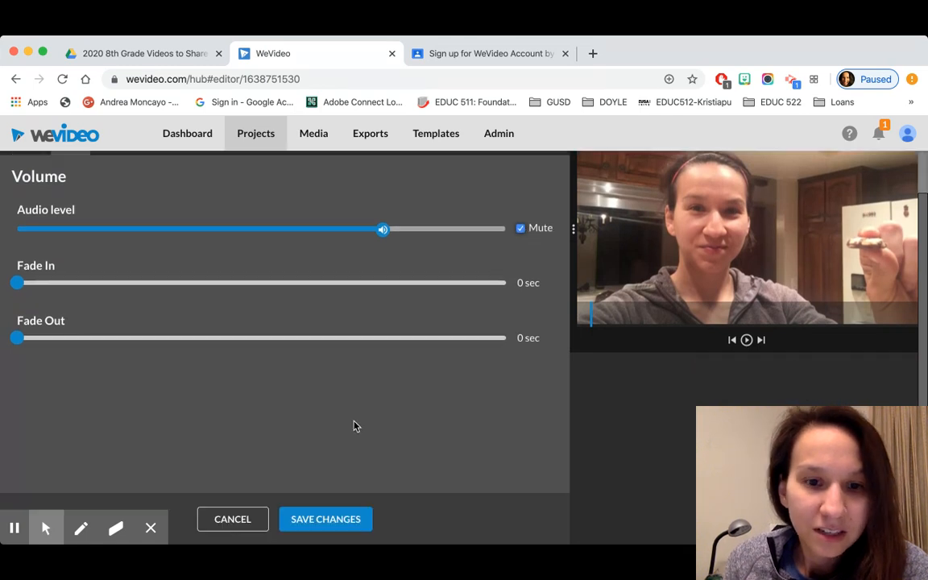
{"action": "left_click", "coordinate": [338, 516]}
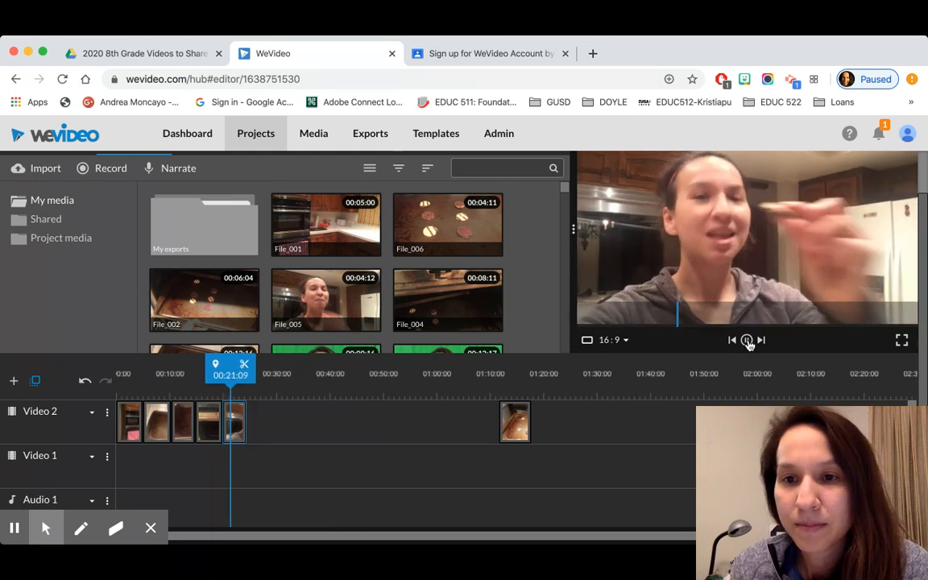
Preview the muted File_005 clip, stop playback and return the playhead to the start of the clip
{"action": "left_click", "coordinate": [747, 340]}
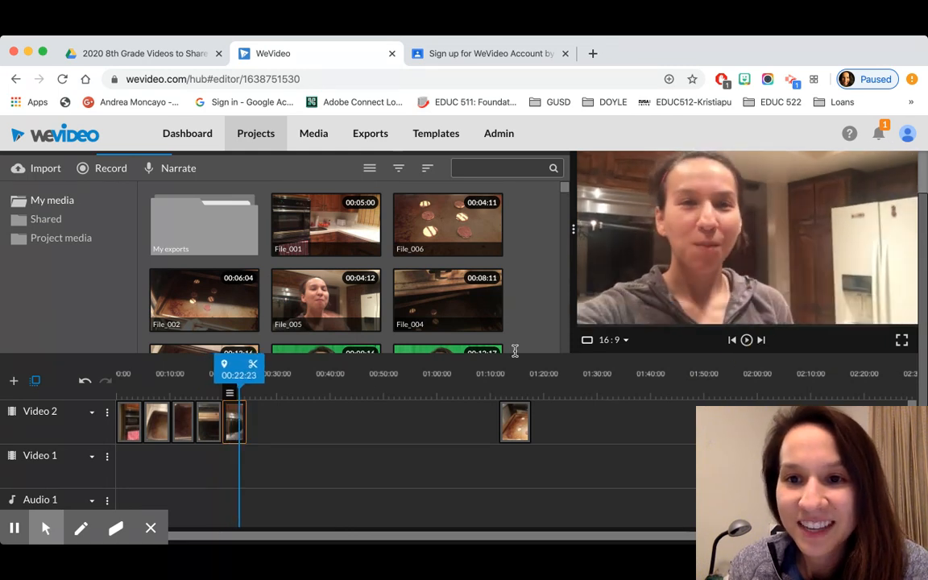
{"action": "left_click", "coordinate": [225, 417]}
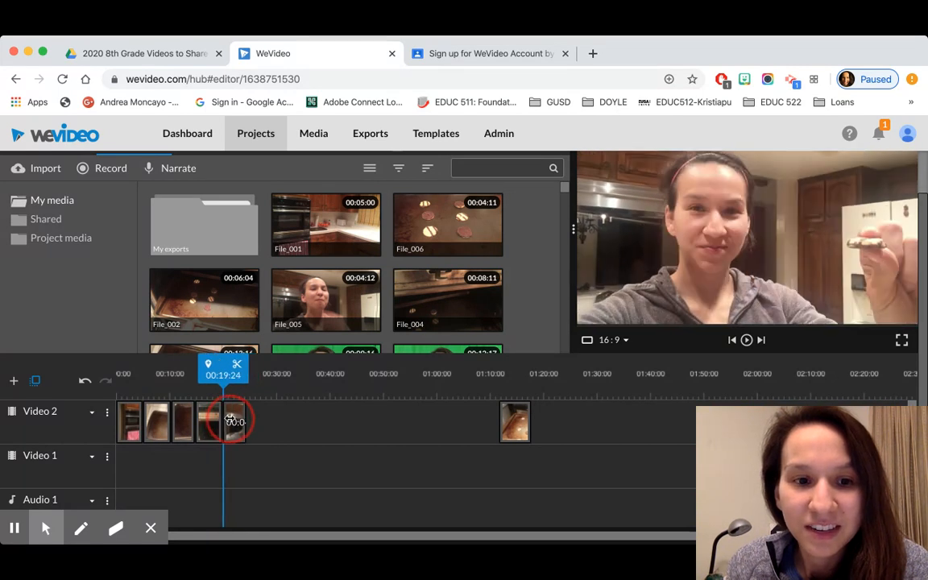
{"action": "left_click", "coordinate": [294, 427]}
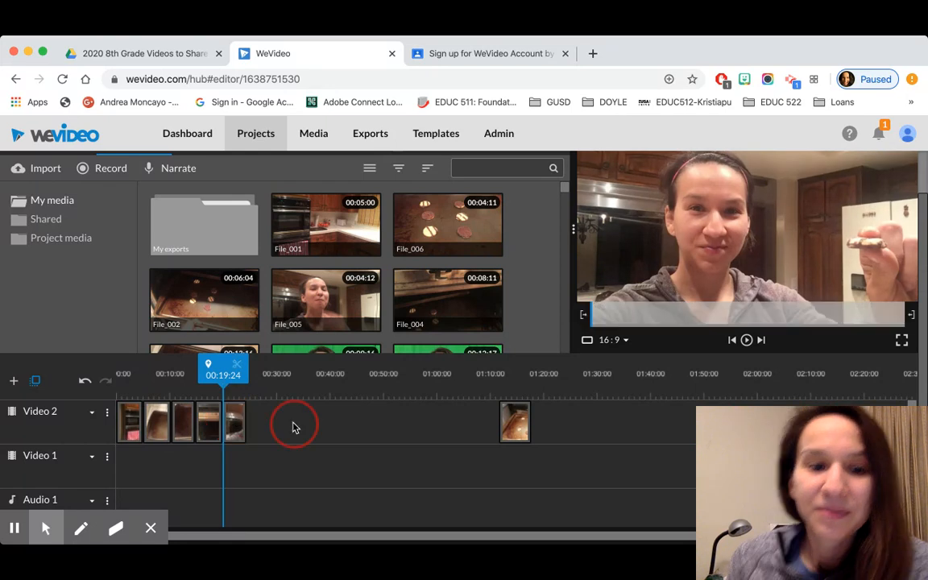
{"action": "left_click_drag", "start_coordinate": [232, 423], "coordinate": [236, 423]}
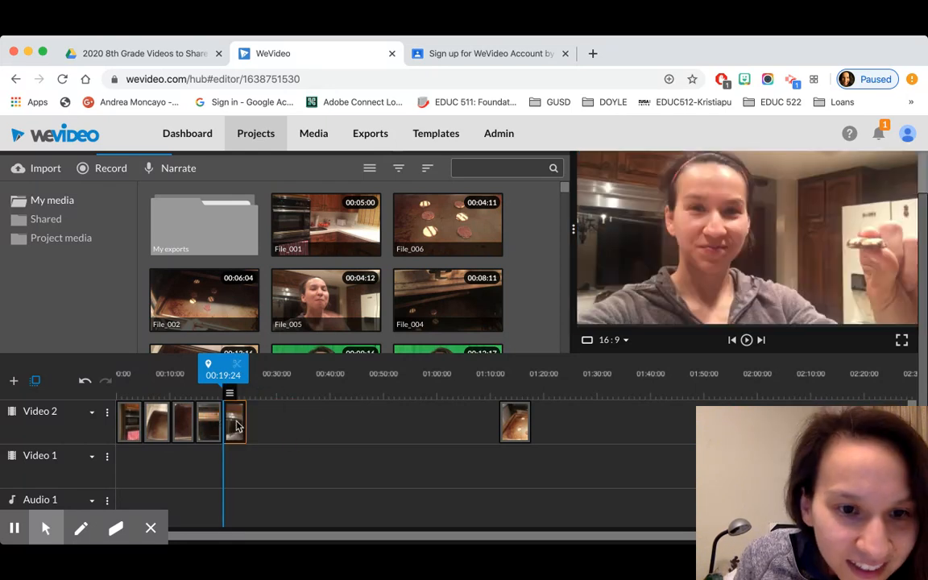
Play the timeline from about 00:15:01 through the File_004 and File_005 clips, and stop playback at the end of File_005
{"action": "left_click_drag", "start_coordinate": [212, 377], "coordinate": [197, 376]}
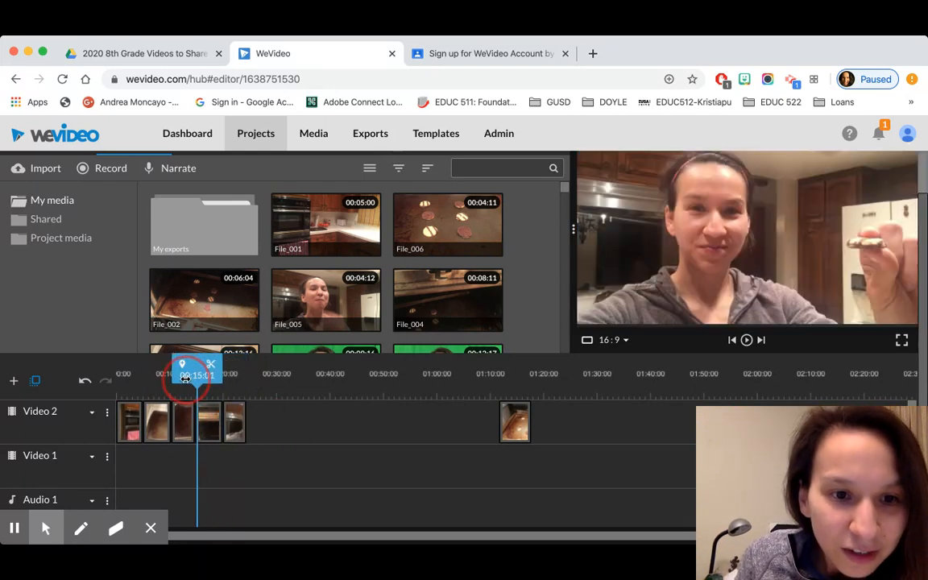
{"action": "left_click", "coordinate": [747, 341]}
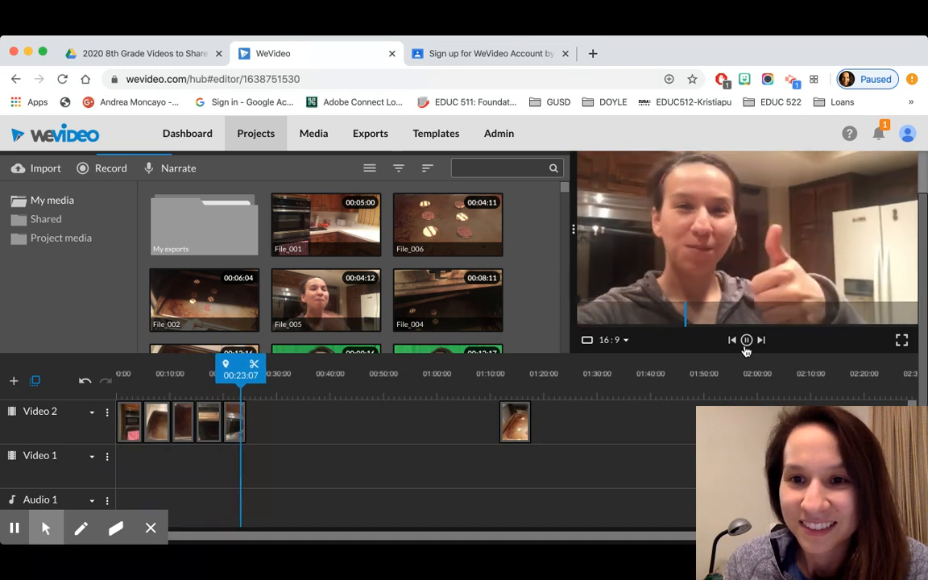
{"action": "left_click", "coordinate": [746, 340]}
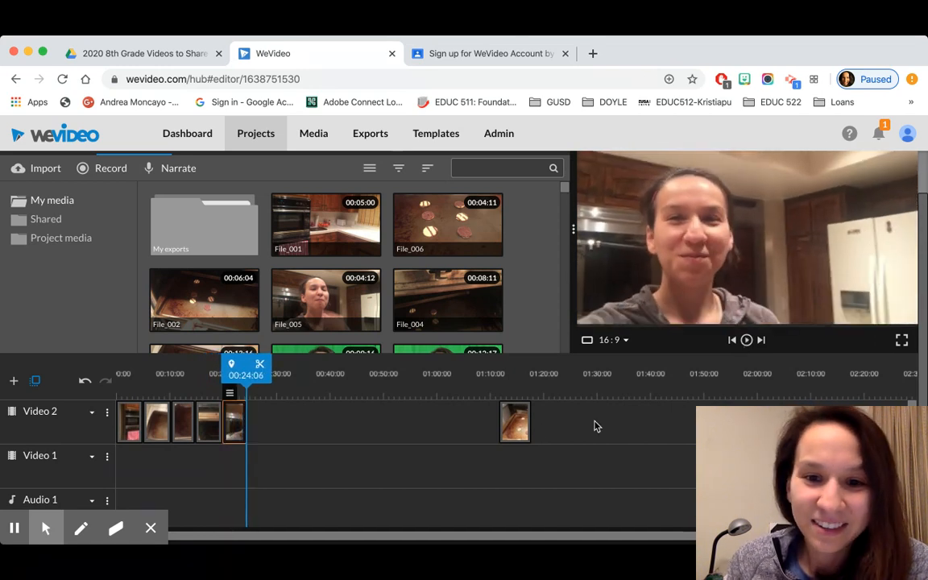
Delete the stray clip at about 01:12:00 on Video 2, away from the five arranged clips
{"action": "left_click", "coordinate": [519, 432]}
{"action": "key", "text": "Delete"}
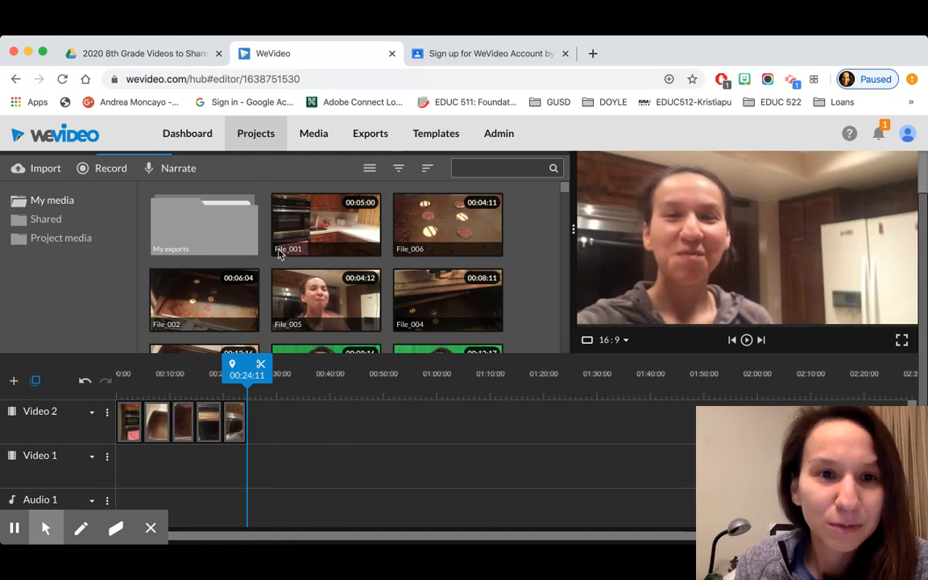
Leave the editor, reopen My Video from the 5x5 Practice Sample project and play its timeline from the start
{"action": "left_click", "coordinate": [197, 141]}
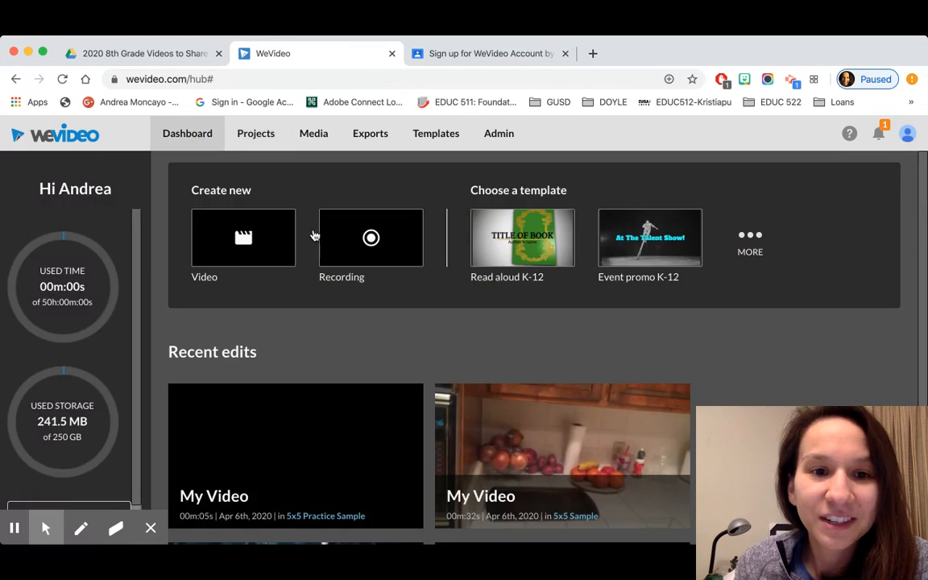
{"action": "scroll", "coordinate": [305, 314], "scroll_direction": "down", "scroll_amount": 2}
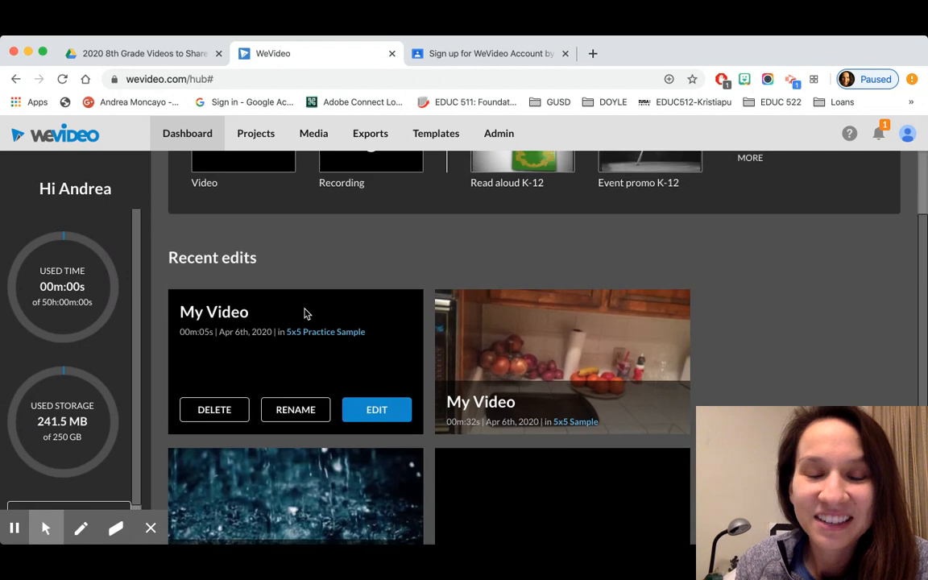
{"action": "scroll", "coordinate": [304, 314], "scroll_direction": "up", "scroll_amount": 2}
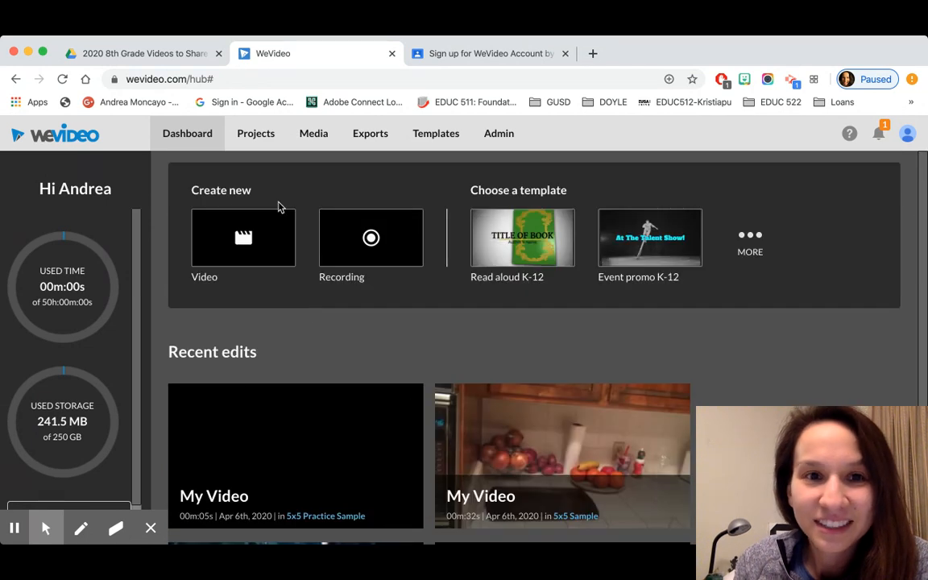
{"action": "left_click", "coordinate": [263, 141]}
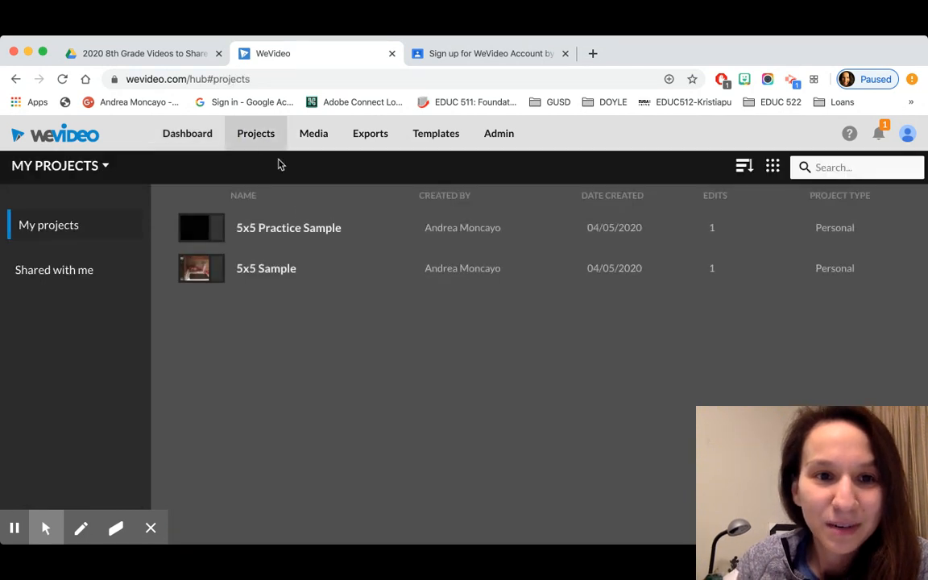
{"action": "left_click", "coordinate": [300, 234]}
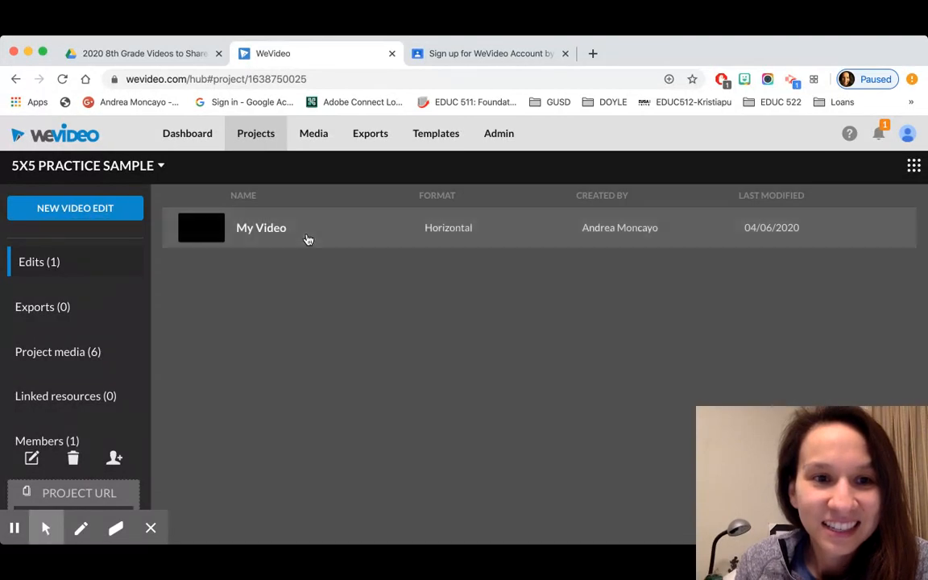
{"action": "left_click", "coordinate": [305, 235]}
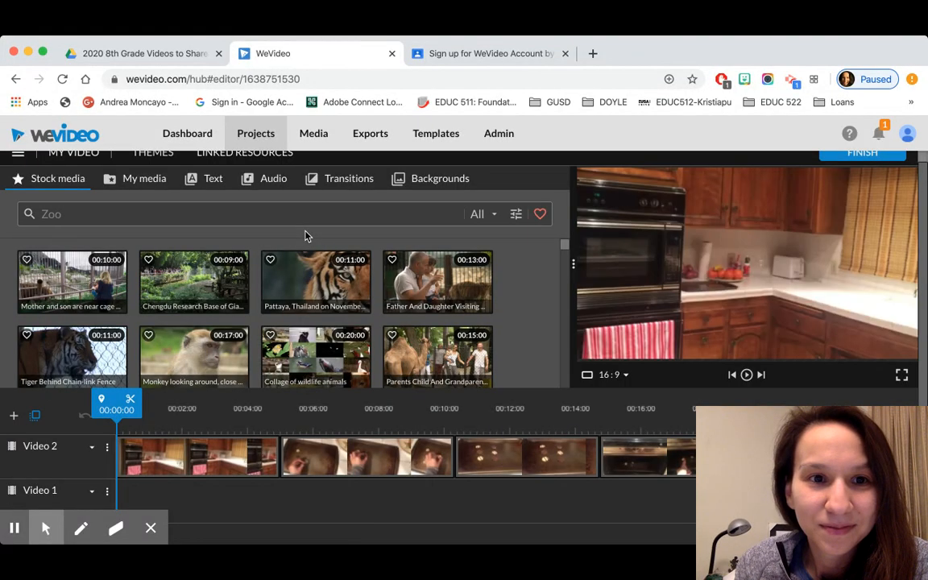
{"action": "left_click", "coordinate": [746, 376]}
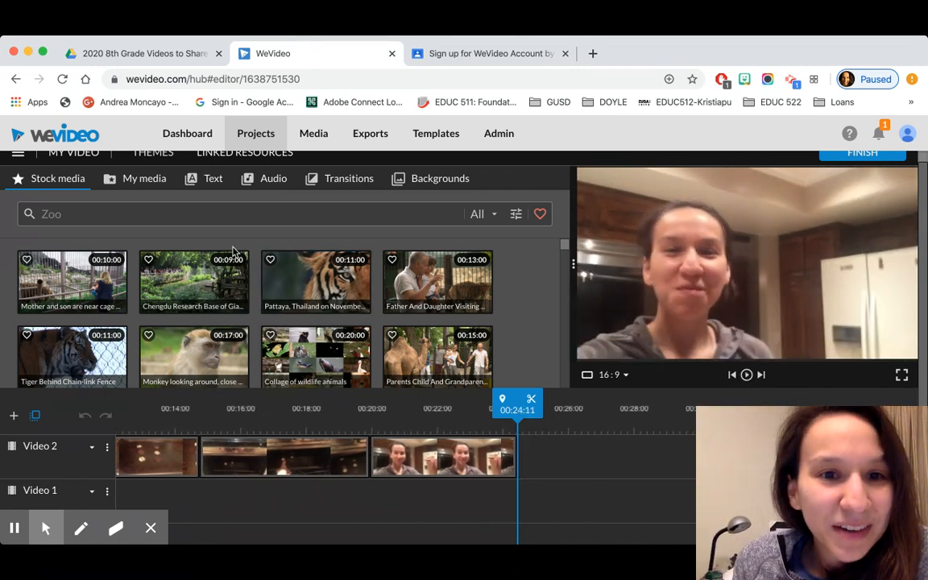
Browse the motion text templates to examine the available title, quote and lower third styles
{"action": "scroll", "coordinate": [170, 213], "scroll_direction": "up", "scroll_amount": 1}
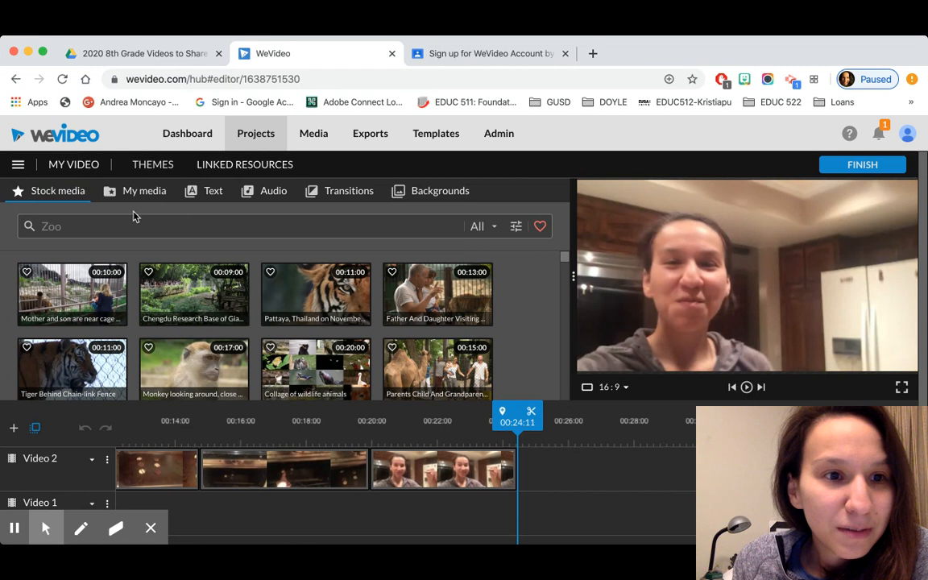
{"action": "left_click", "coordinate": [139, 197]}
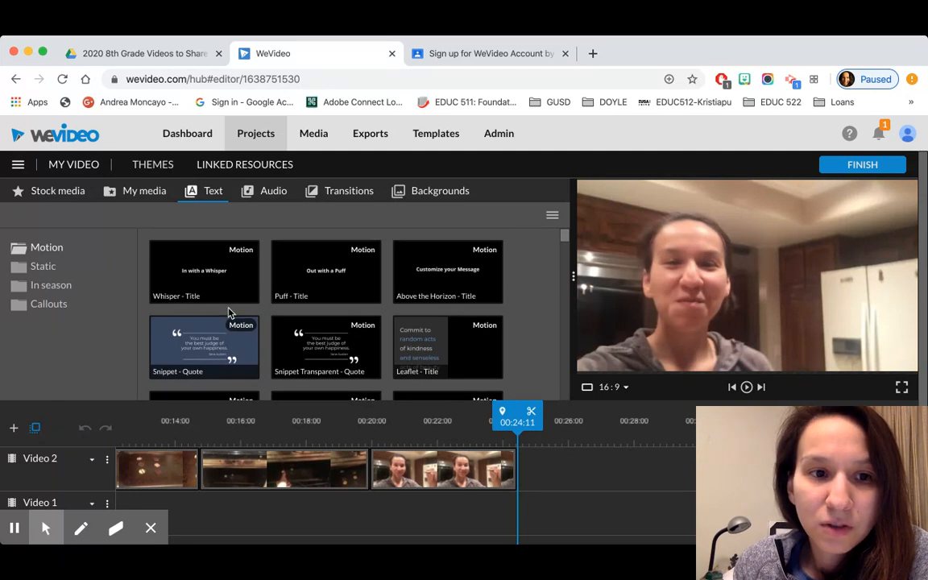
{"action": "scroll", "coordinate": [274, 313], "scroll_direction": "down", "scroll_amount": 5}
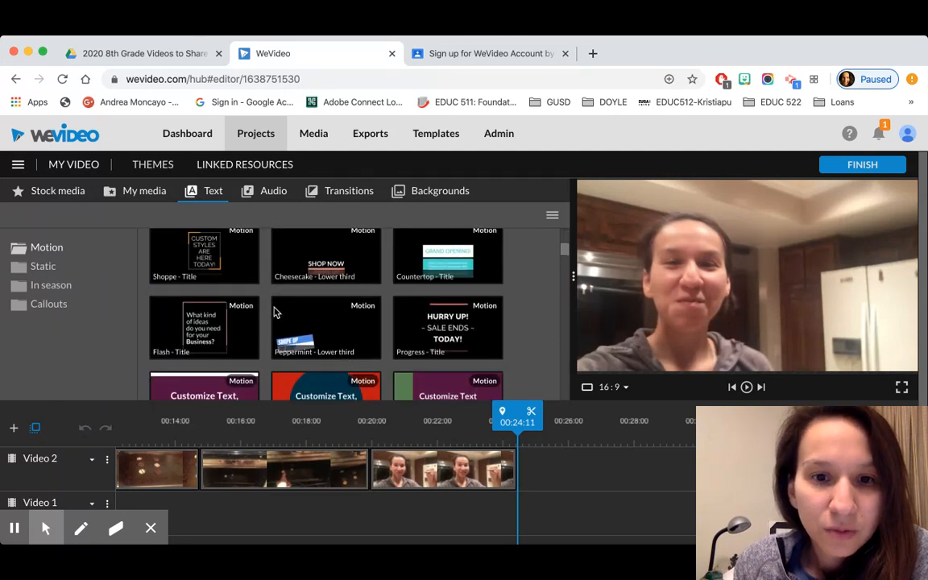
{"action": "scroll", "coordinate": [274, 308], "scroll_direction": "down", "scroll_amount": 4}
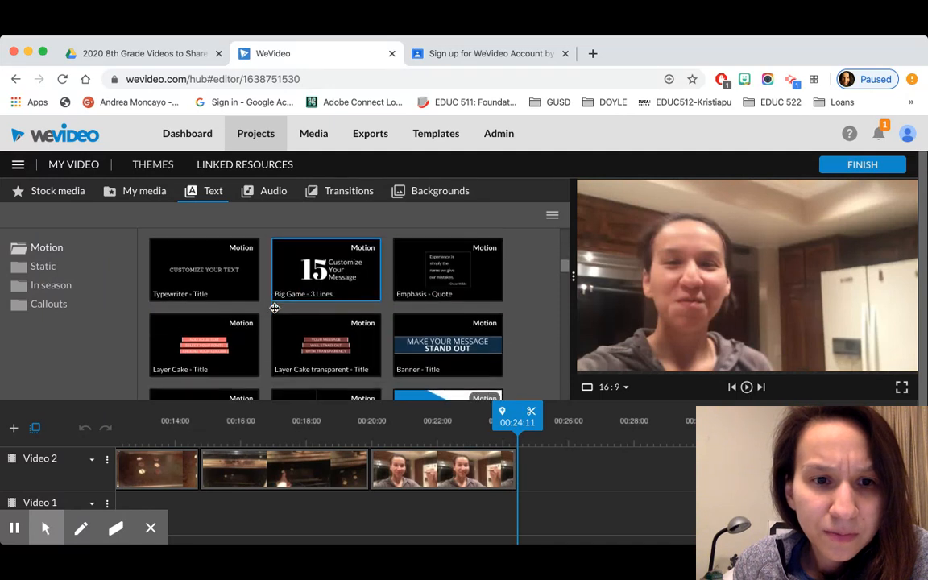
{"action": "scroll", "coordinate": [274, 309], "scroll_direction": "down", "scroll_amount": 4}
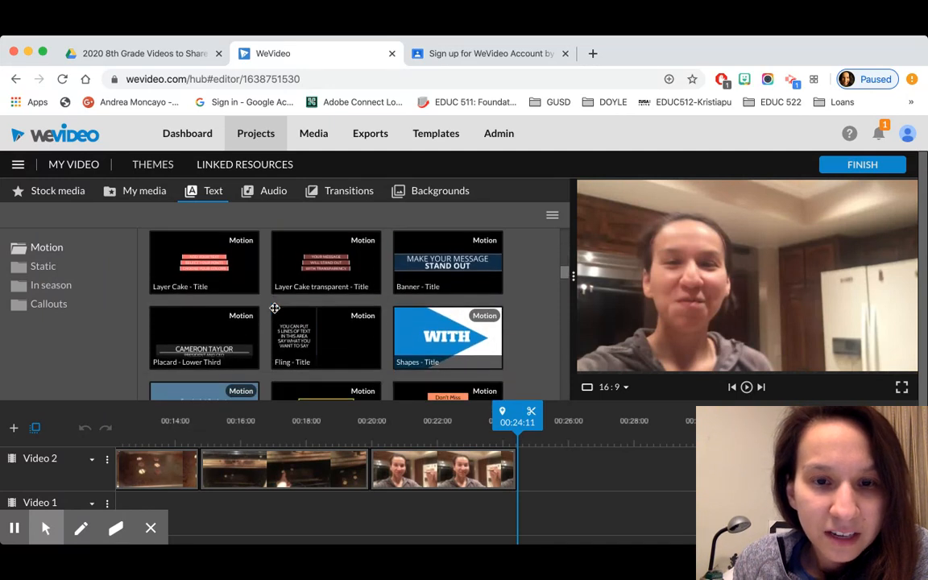
{"action": "scroll", "coordinate": [274, 309], "scroll_direction": "down", "scroll_amount": 2}
{"action": "scroll", "coordinate": [274, 308], "scroll_direction": "up", "scroll_amount": 4}
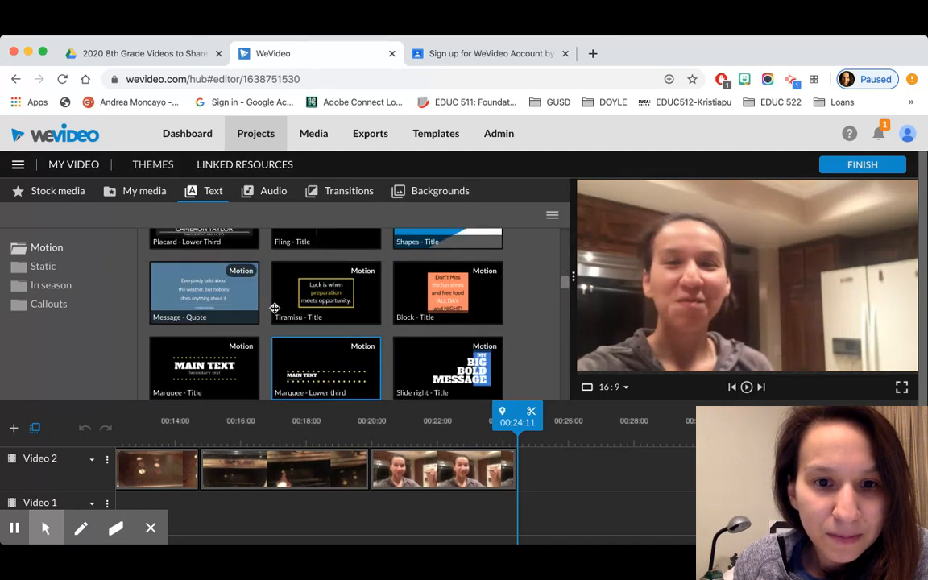
{"action": "scroll", "coordinate": [274, 309], "scroll_direction": "down", "scroll_amount": 2}
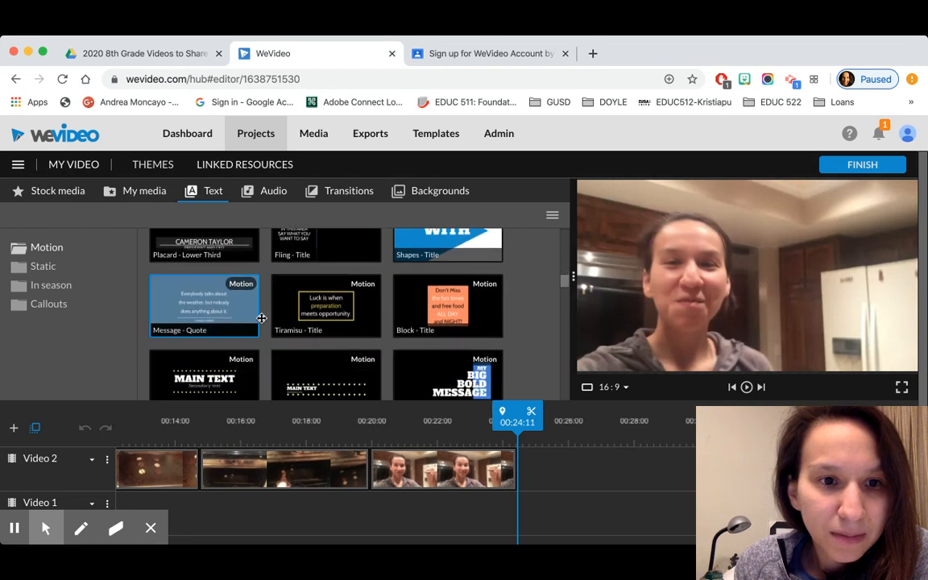
{"action": "scroll", "coordinate": [262, 316], "scroll_direction": "down", "scroll_amount": 6}
{"action": "scroll", "coordinate": [308, 356], "scroll_direction": "down", "scroll_amount": 8}
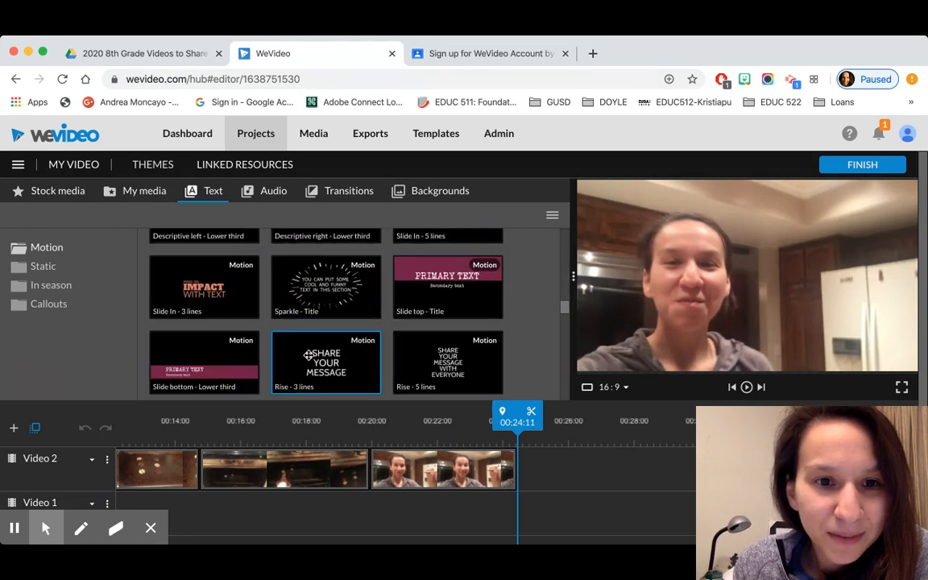
{"action": "scroll", "coordinate": [308, 356], "scroll_direction": "down", "scroll_amount": 10}
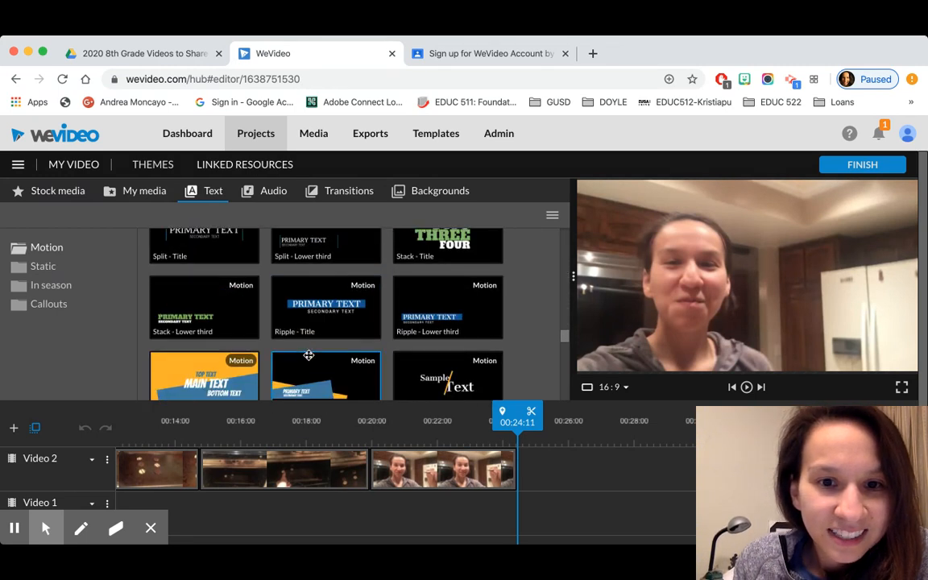
{"action": "scroll", "coordinate": [308, 360], "scroll_direction": "down", "scroll_amount": 10}
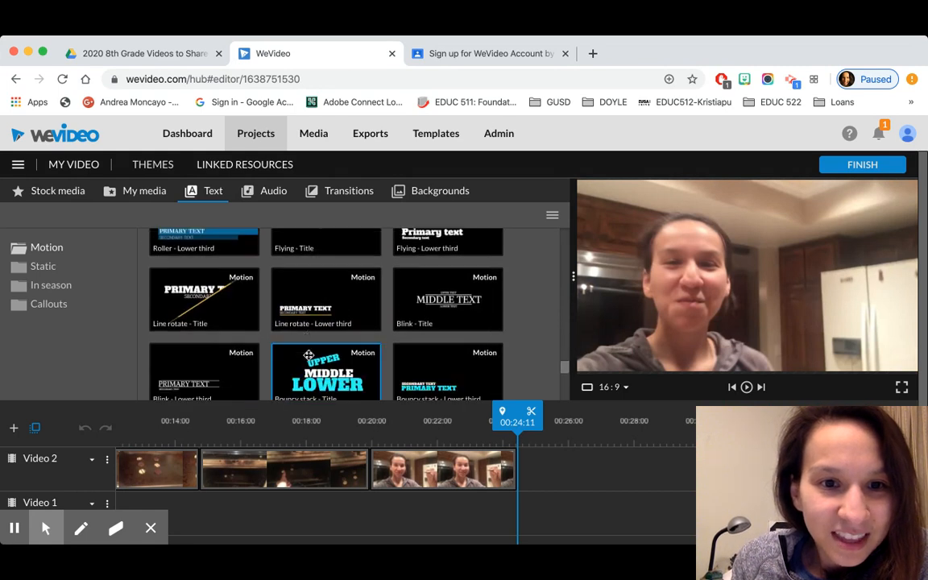
{"action": "scroll", "coordinate": [308, 356], "scroll_direction": "down", "scroll_amount": 5}
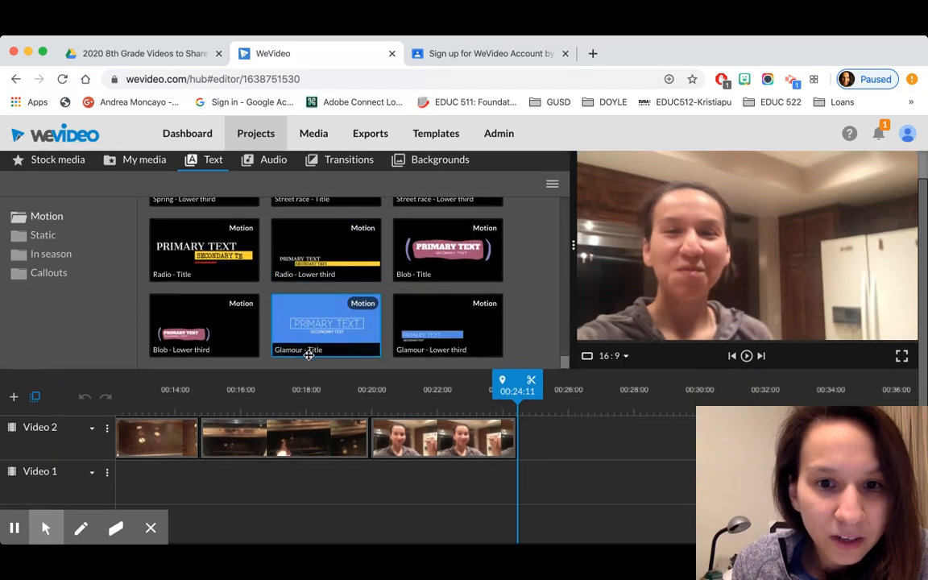
{"action": "scroll", "coordinate": [309, 355], "scroll_direction": "down", "scroll_amount": 10}
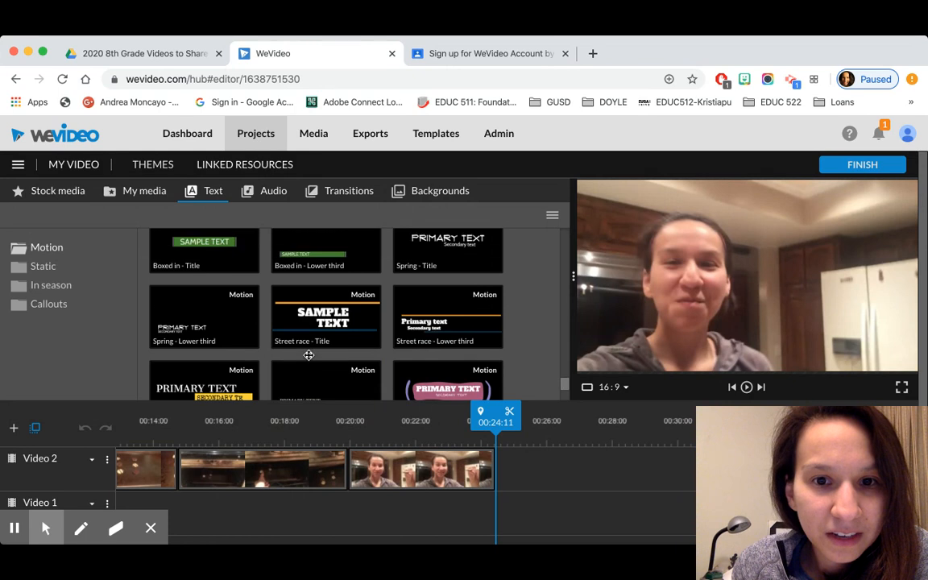
{"action": "scroll", "coordinate": [308, 356], "scroll_direction": "up", "scroll_amount": 20}
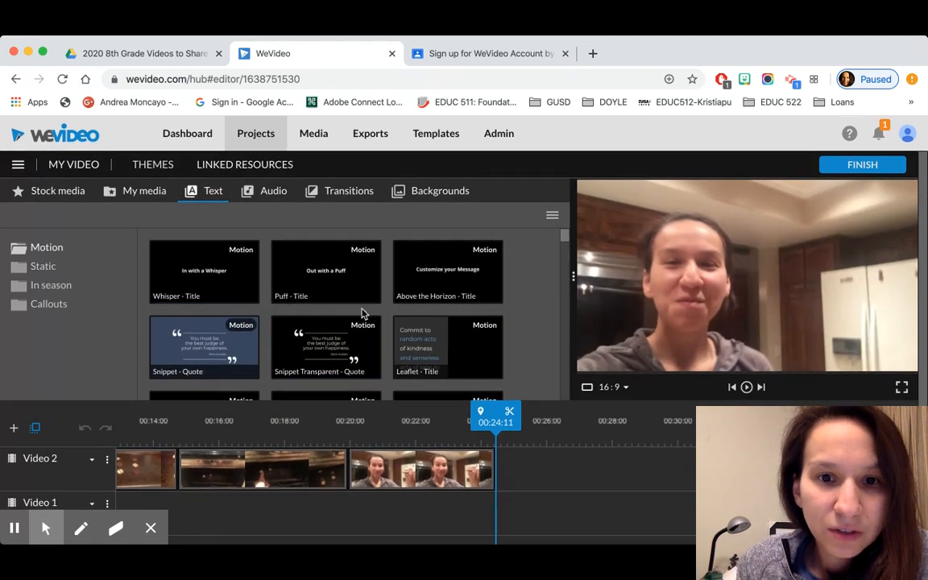
{"action": "scroll", "coordinate": [323, 306], "scroll_direction": "down", "scroll_amount": 3}
{"action": "scroll", "coordinate": [306, 298], "scroll_direction": "up", "scroll_amount": 3}
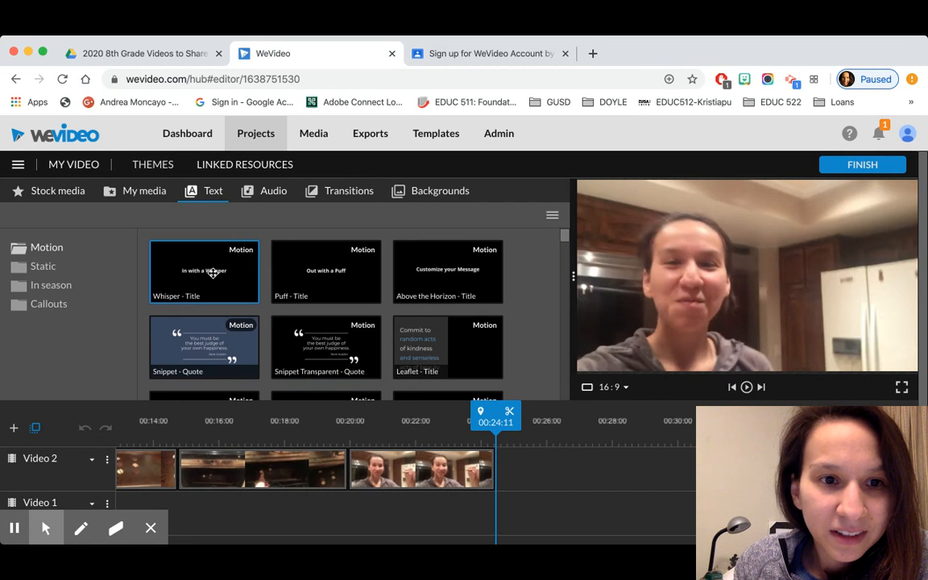
Add the Whisper - Title motion text to Video 2 directly after the last clip and open it for editing
{"action": "left_click_drag", "start_coordinate": [211, 271], "coordinate": [516, 456]}
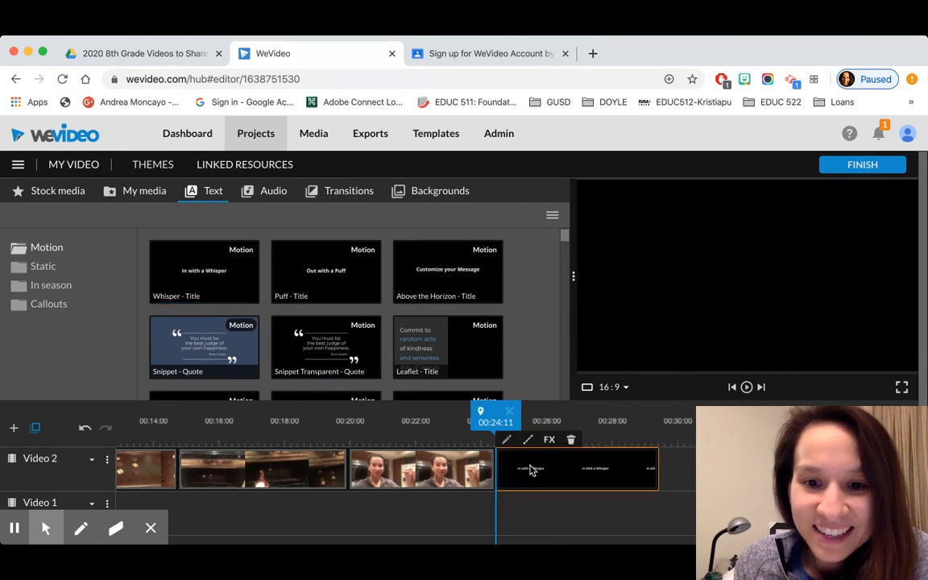
{"action": "double_click", "coordinate": [530, 468]}
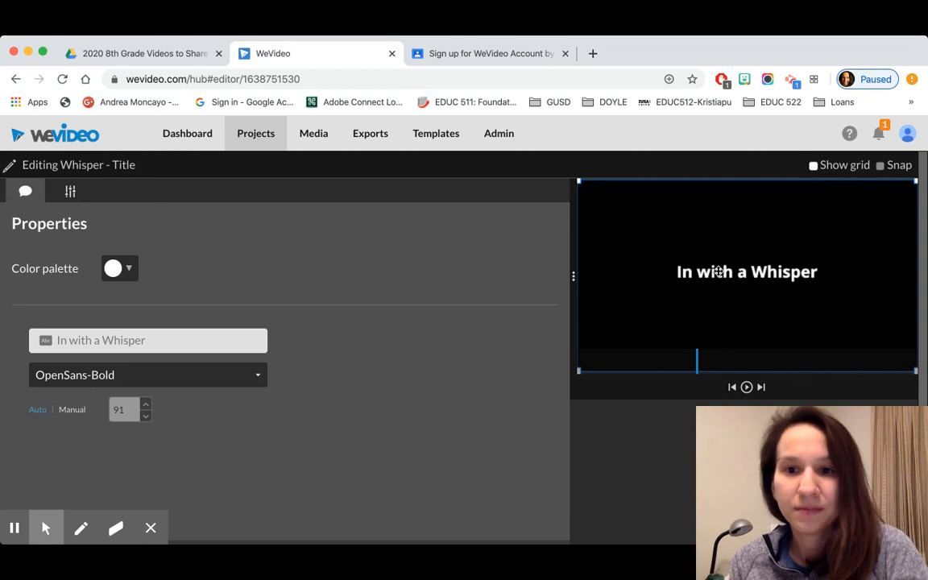
Replace the title's placeholder text with "Film and Edit:" followed by the creator's surname
{"action": "left_click", "coordinate": [143, 339]}
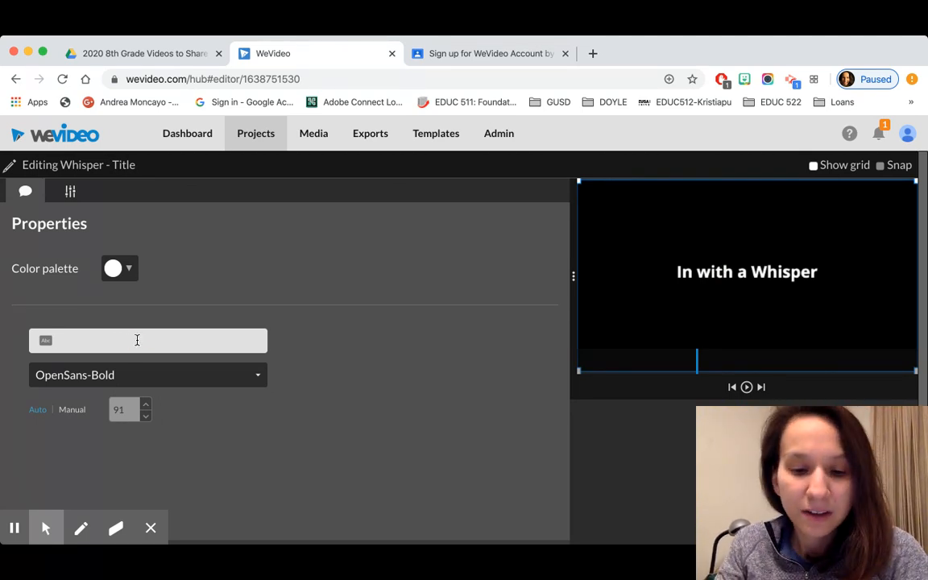
{"action": "type", "text": "Sh"}
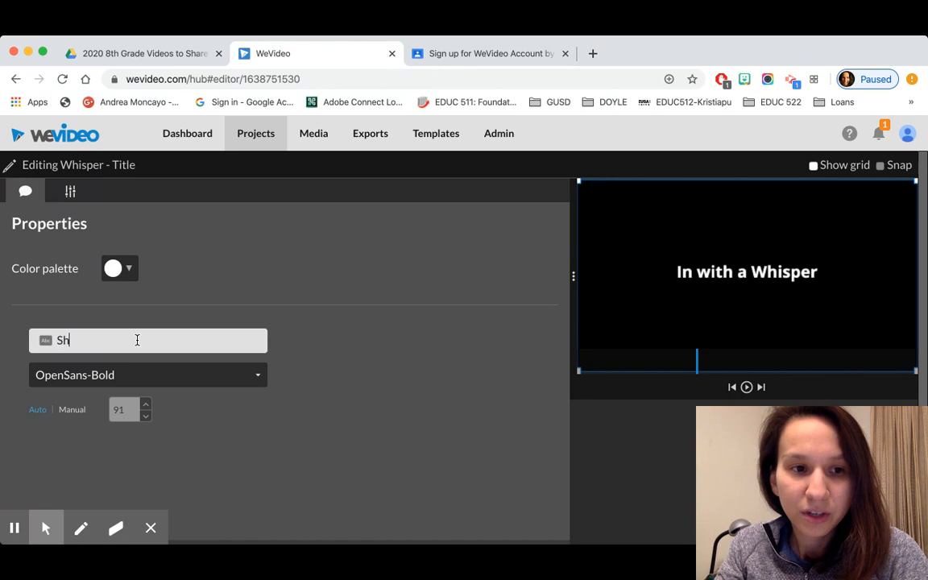
{"action": "type", "text": "o"}
{"action": "key", "text": "BackSpace"}
{"action": "key", "text": "BackSpace"}
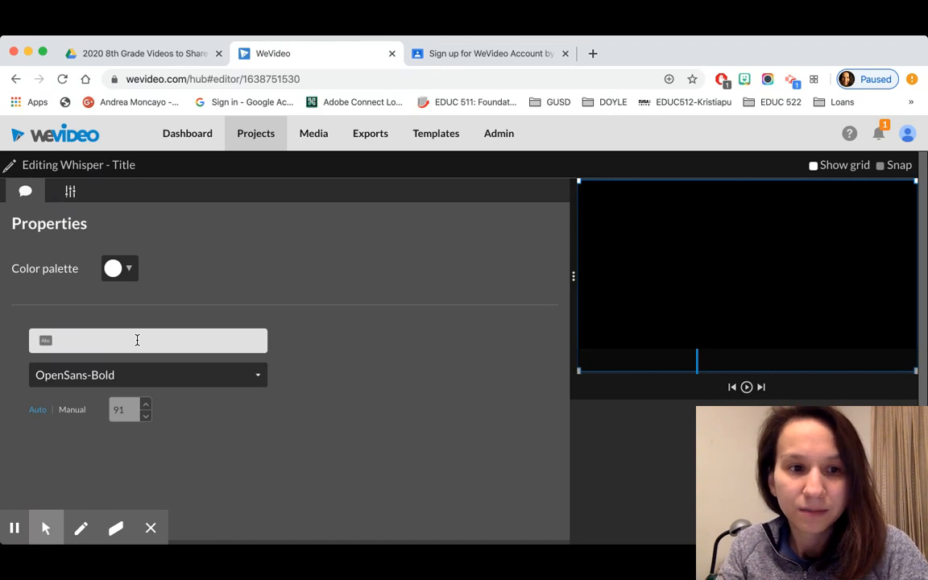
{"action": "type", "text": "Film: "}
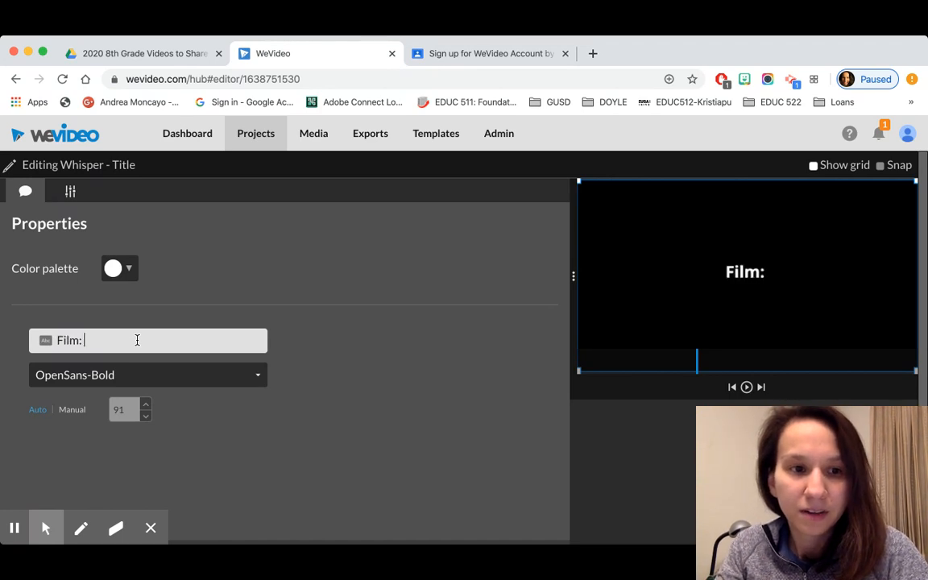
{"action": "type", "text": "Moncayo"}
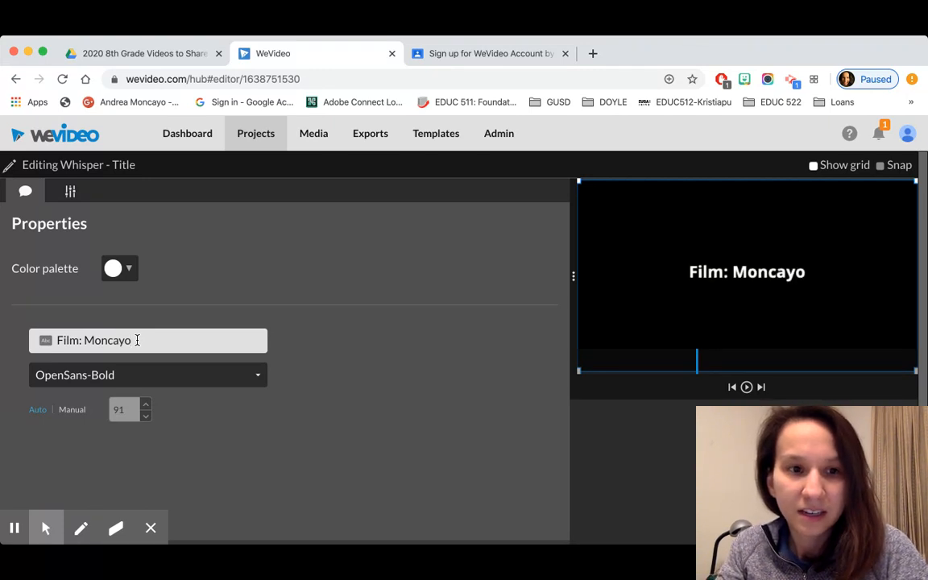
{"action": "type", "text": "Editing"}
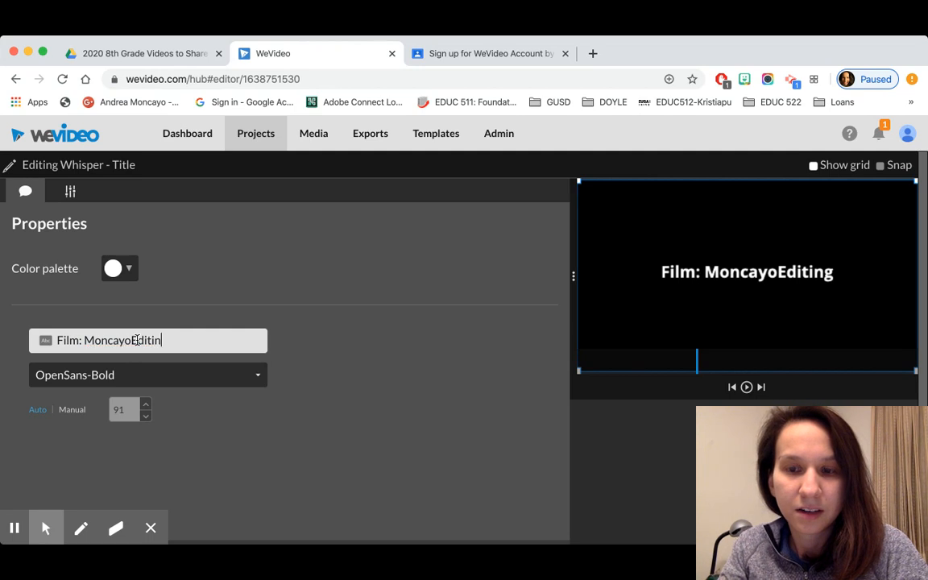
{"action": "key", "text": "BackSpace"}
{"action": "key", "text": "BackSpace"}
{"action": "key", "text": "BackSpace"}
{"action": "key", "text": "BackSpace"}
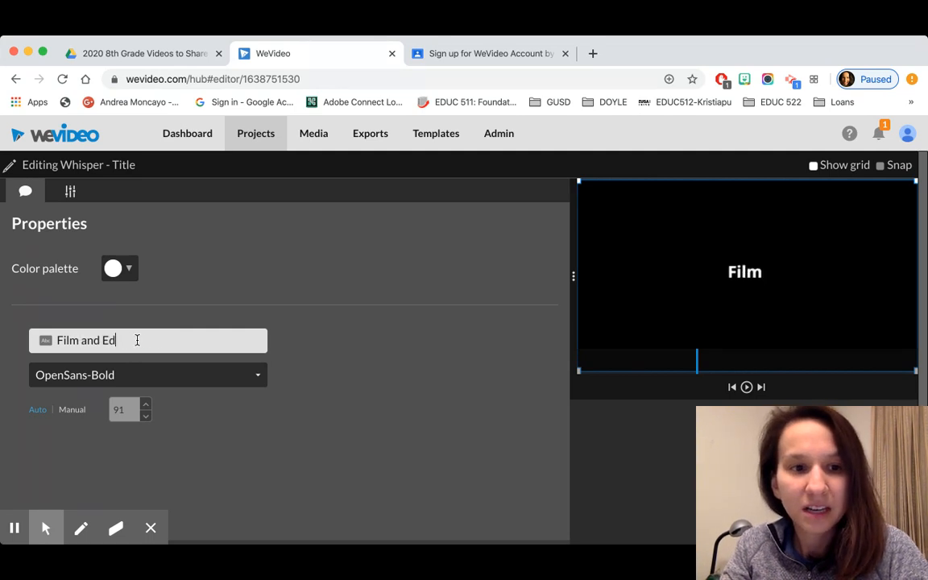
{"action": "type", "text": "it: Moncayo "}
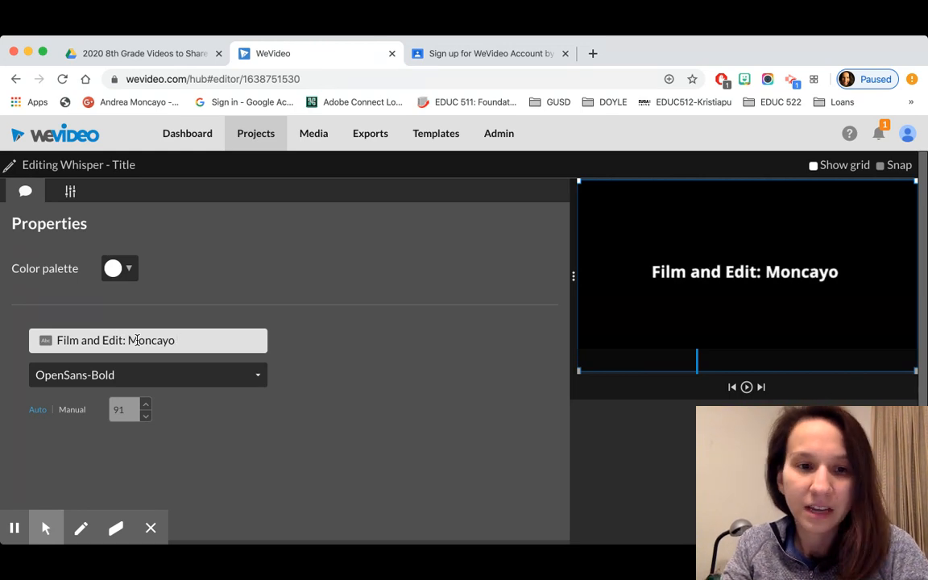
Append "Music: WeVideo" to the credits title text after the creator's surname and save the title changes
{"action": "type", "text": "Music: We"}
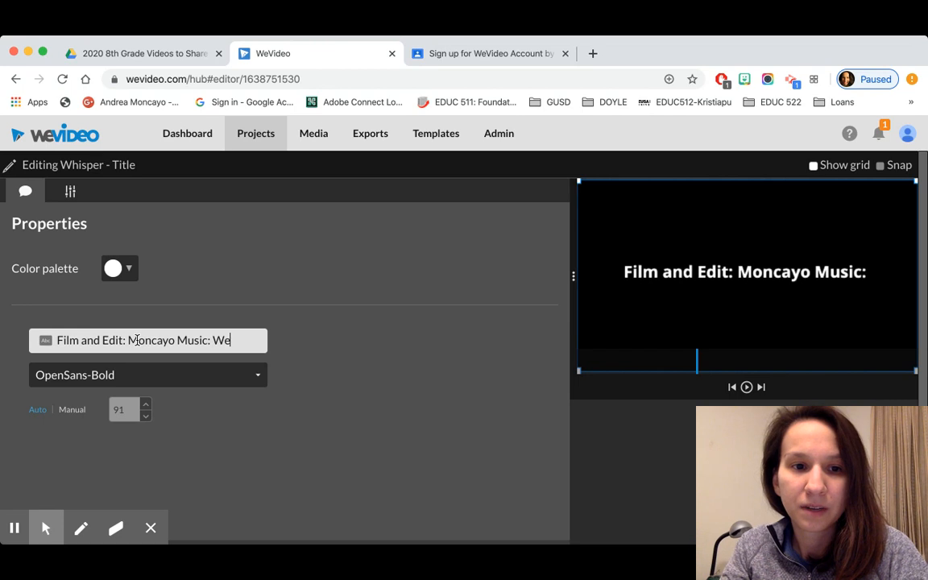
{"action": "key", "text": "BackSpace"}
{"action": "key", "text": "BackSpace"}
{"action": "key", "text": "BackSpace"}
{"action": "key", "text": "BackSpace"}
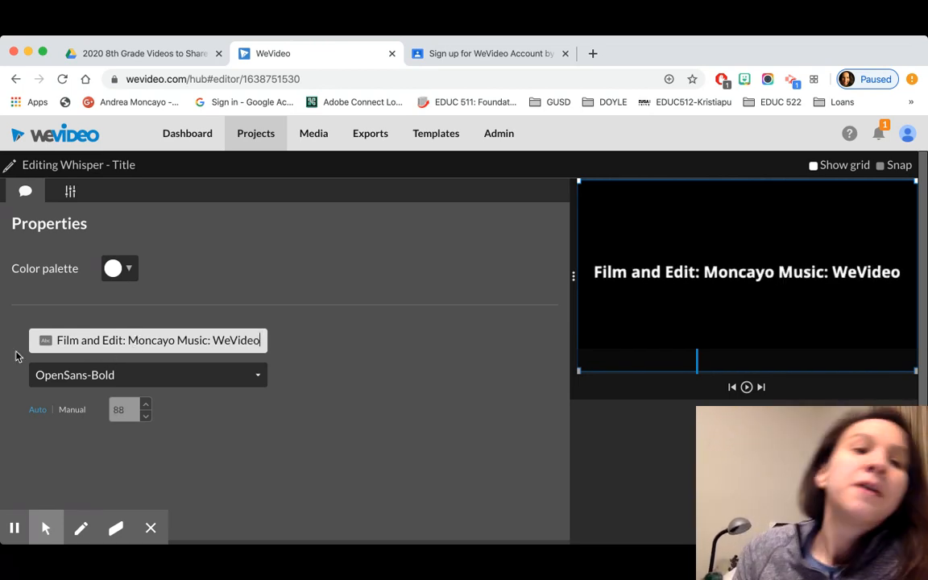
{"action": "scroll", "coordinate": [231, 384], "scroll_direction": "down", "scroll_amount": 2}
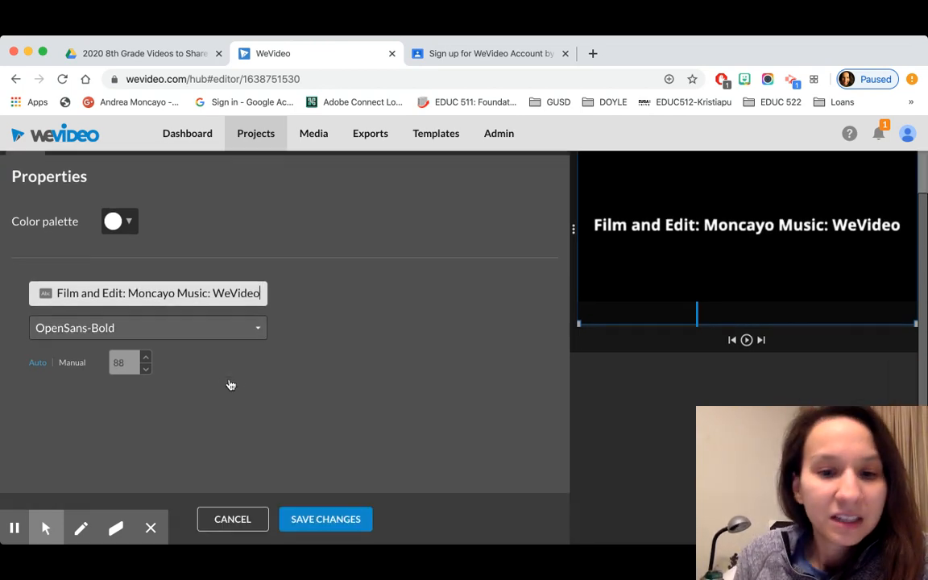
{"action": "left_click", "coordinate": [347, 519]}
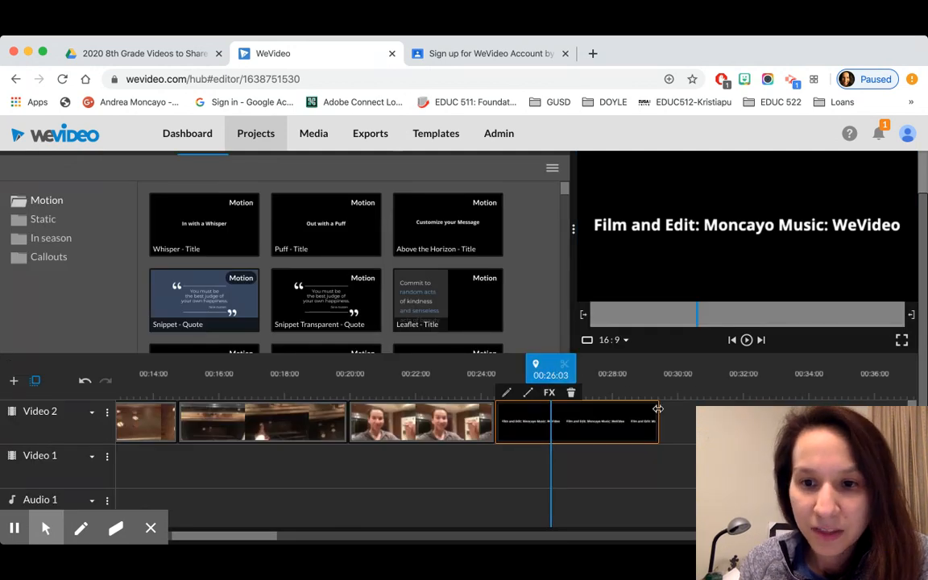
Return to the beginning of the timeline, browse the free music library and preview Inspiration - Mega Music
{"action": "left_click_drag", "start_coordinate": [545, 376], "coordinate": [230, 377]}
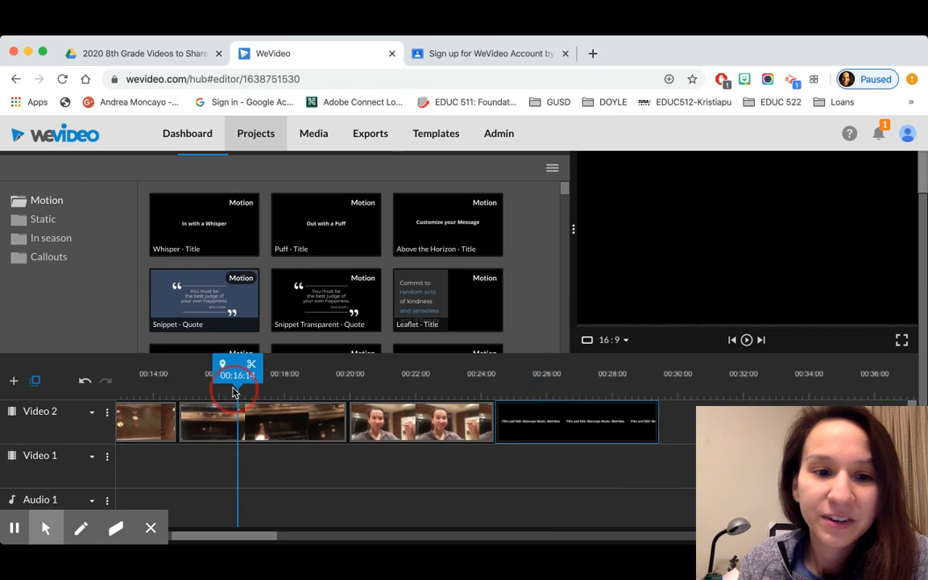
{"action": "scroll", "coordinate": [299, 435], "scroll_direction": "left", "scroll_amount": 10}
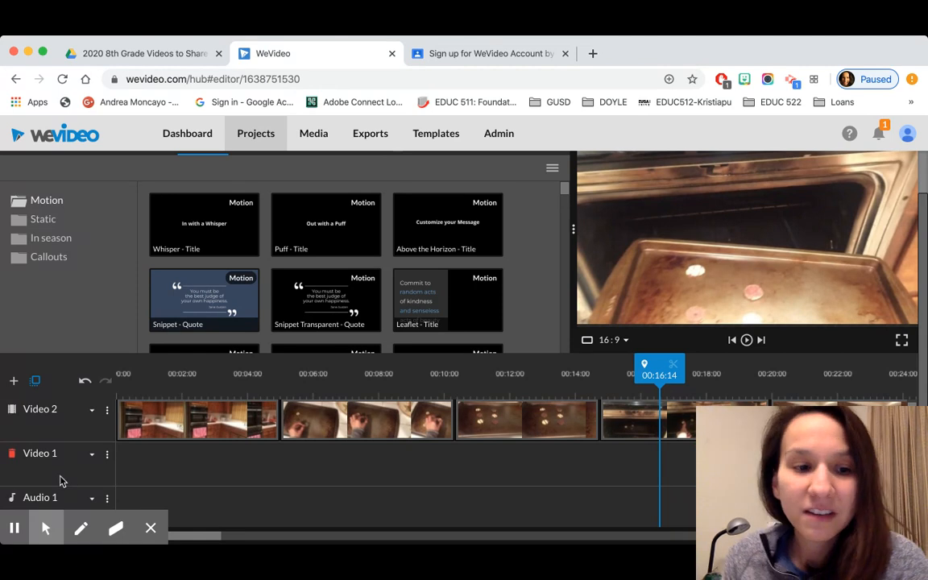
{"action": "scroll", "coordinate": [125, 487], "scroll_direction": "down", "scroll_amount": 1}
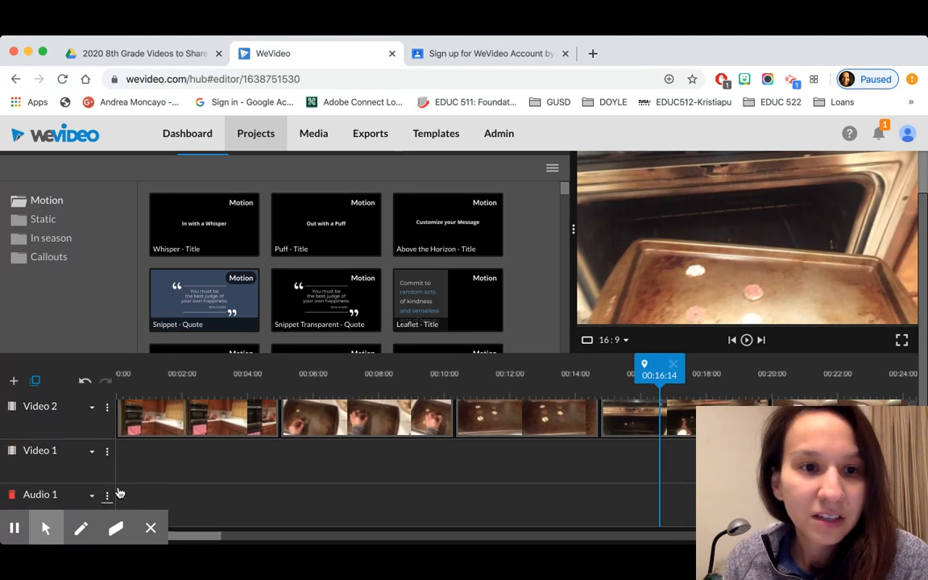
{"action": "scroll", "coordinate": [210, 322], "scroll_direction": "up", "scroll_amount": 2}
{"action": "left_click", "coordinate": [259, 196]}
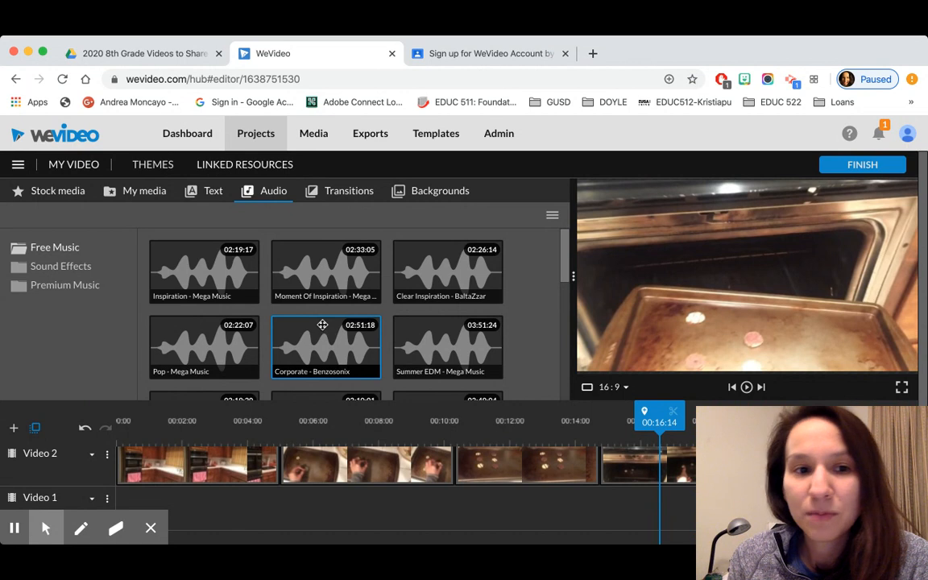
{"action": "scroll", "coordinate": [323, 324], "scroll_direction": "down", "scroll_amount": 2}
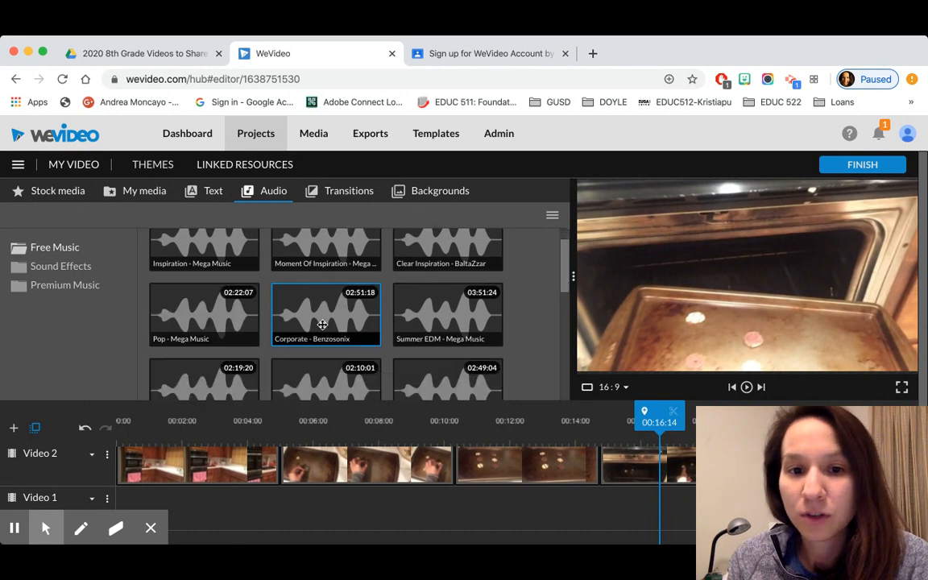
{"action": "scroll", "coordinate": [322, 327], "scroll_direction": "down", "scroll_amount": 1}
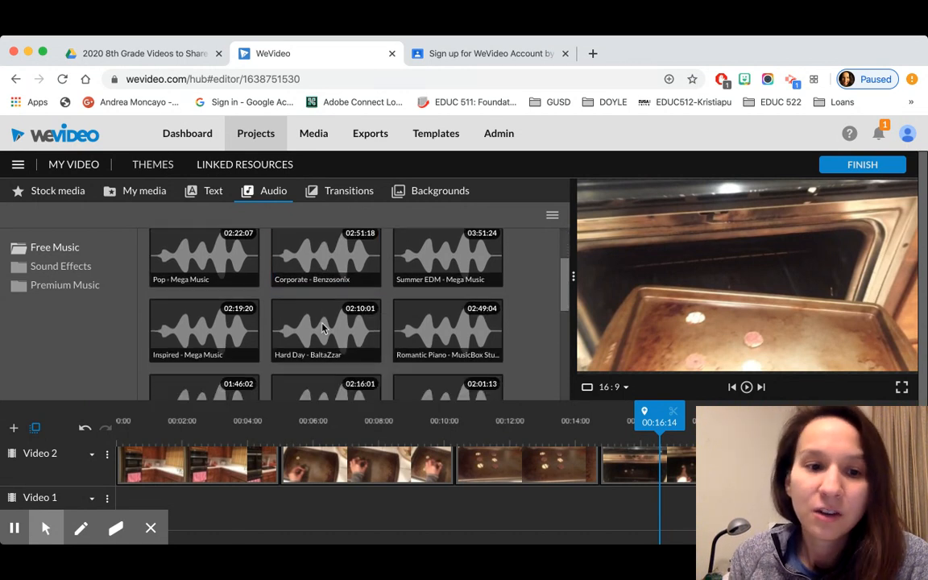
{"action": "scroll", "coordinate": [322, 328], "scroll_direction": "up", "scroll_amount": 3}
{"action": "left_click", "coordinate": [179, 274]}
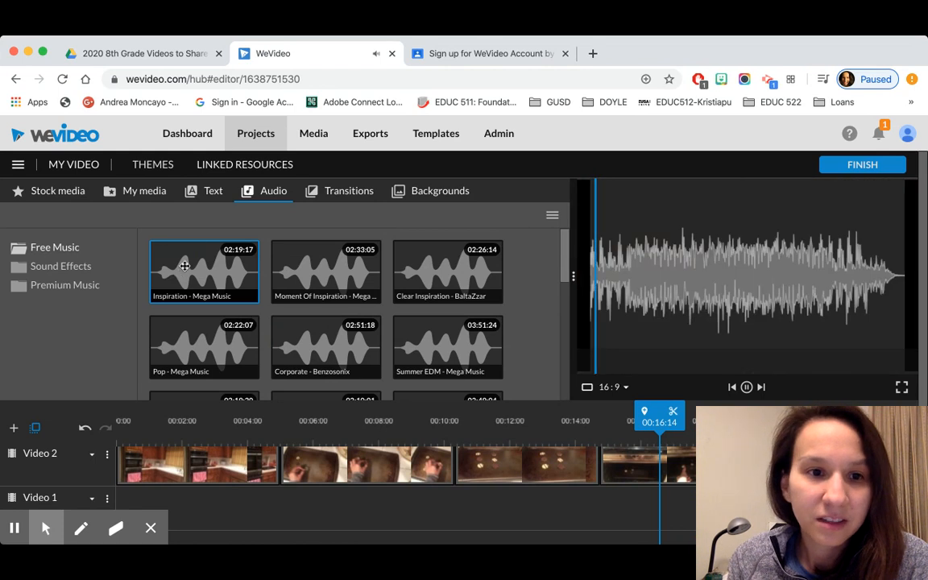
Add the Inspiration - Mega Music track to Audio 1 at 00:00:00 and play the timeline with it
{"action": "scroll", "coordinate": [183, 264], "scroll_direction": "down", "scroll_amount": 2}
{"action": "left_click_drag", "start_coordinate": [180, 244], "coordinate": [127, 510]}
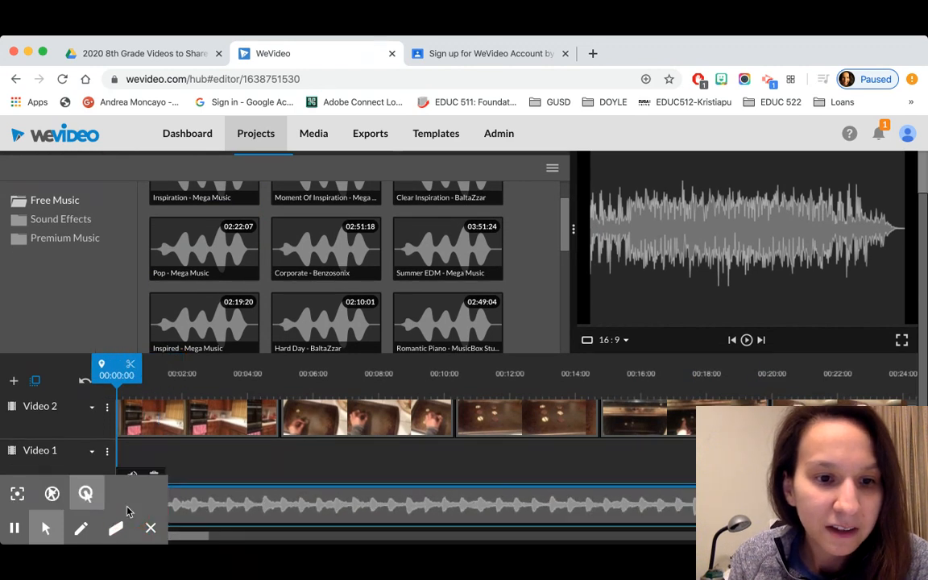
{"action": "left_click", "coordinate": [747, 340]}
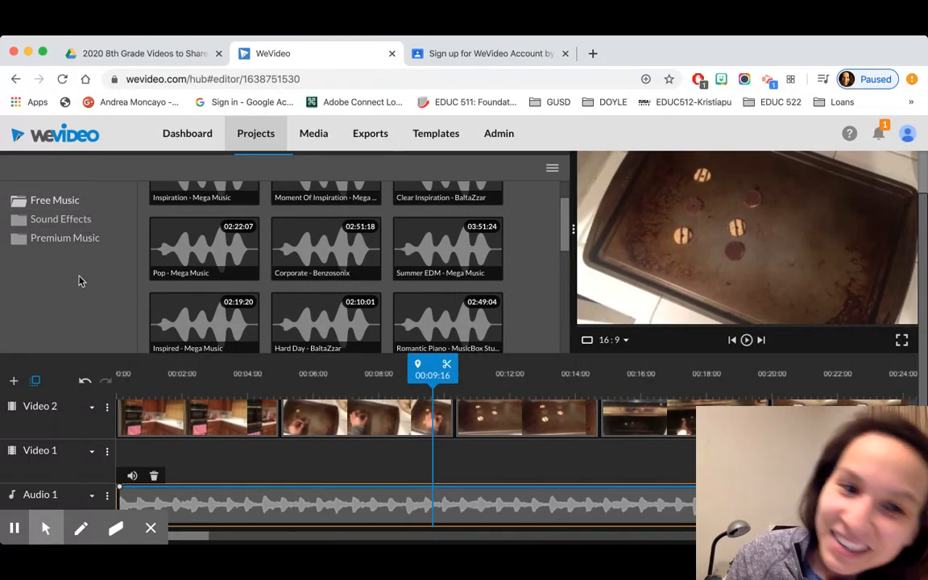
Finish the edit and set the export title to "5x5 Practice"
{"action": "scroll", "coordinate": [138, 228], "scroll_direction": "up", "scroll_amount": 2}
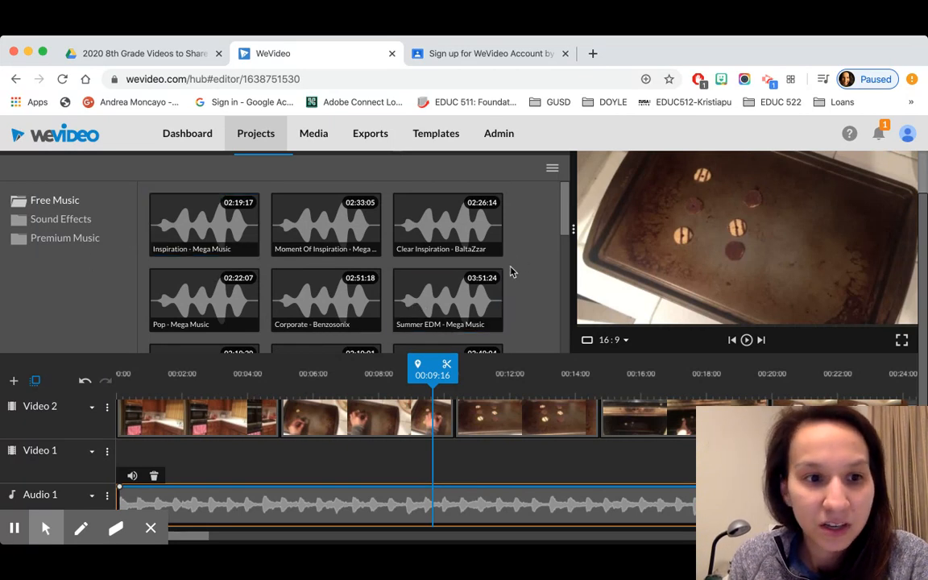
{"action": "scroll", "coordinate": [494, 289], "scroll_direction": "up", "scroll_amount": 2}
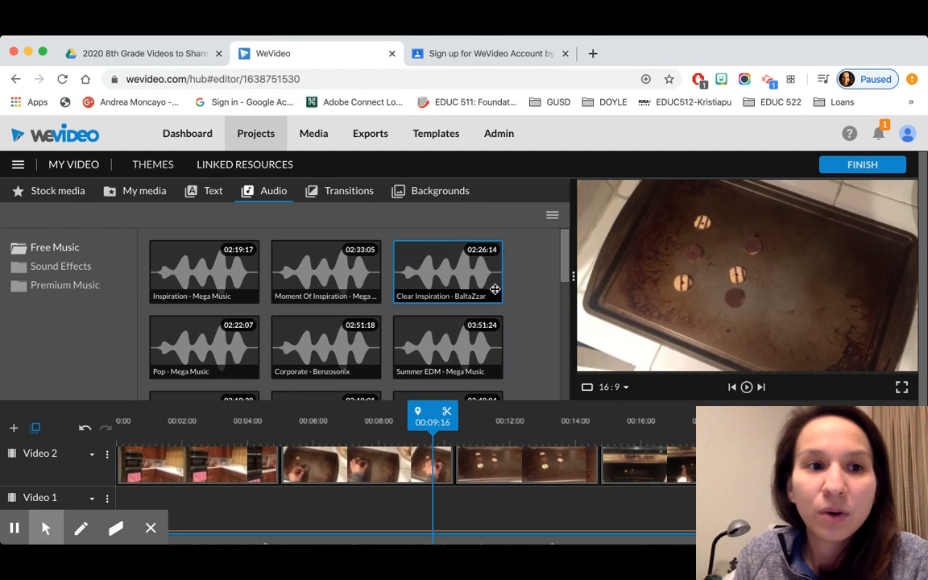
{"action": "left_click", "coordinate": [865, 166]}
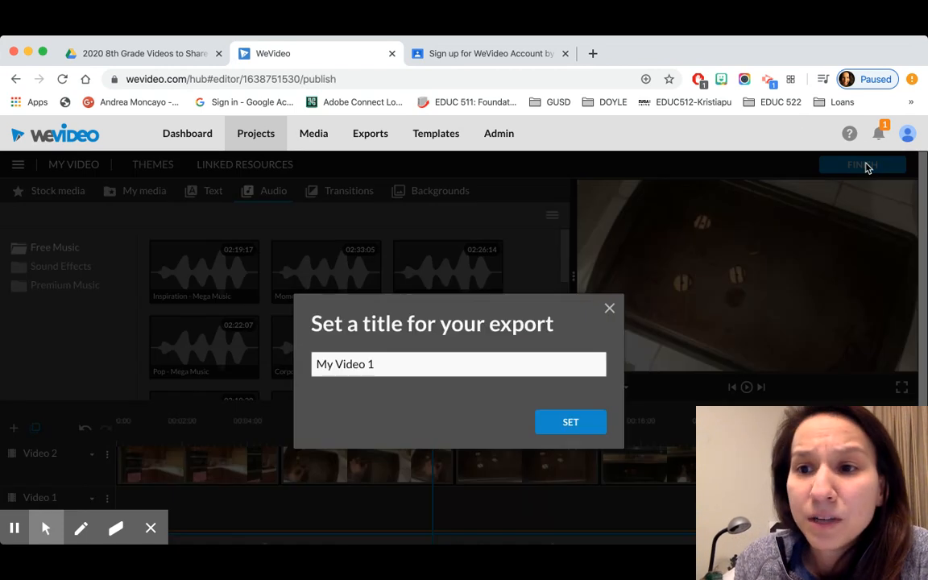
{"action": "triple_click", "coordinate": [383, 359]}
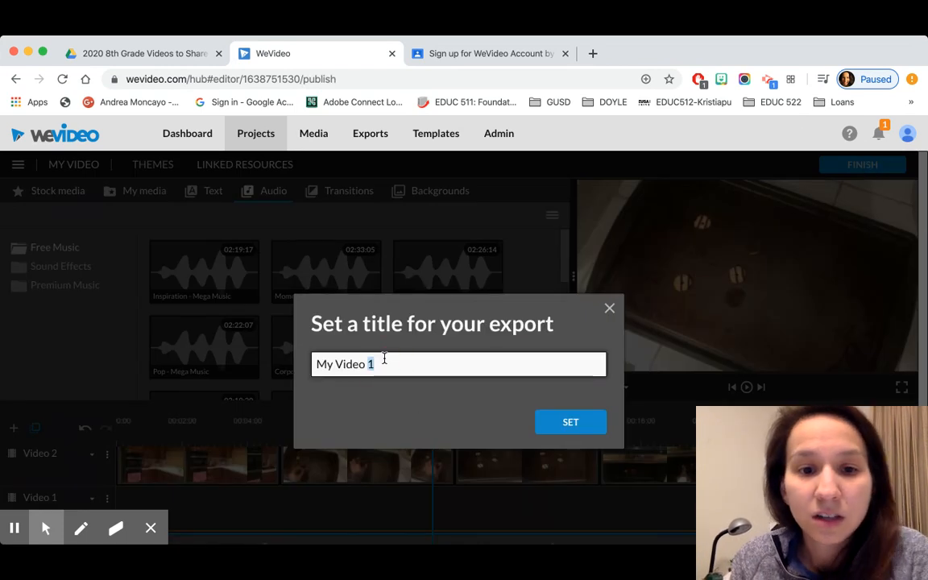
{"action": "type", "text": "5x6"}
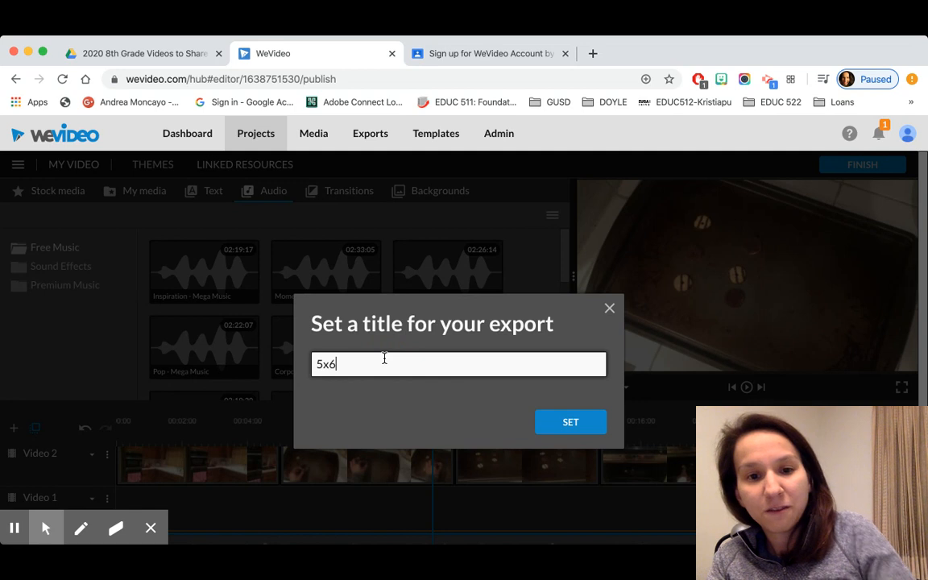
{"action": "key", "text": "BackSpace"}
{"action": "type", "text": "5 Pra"}
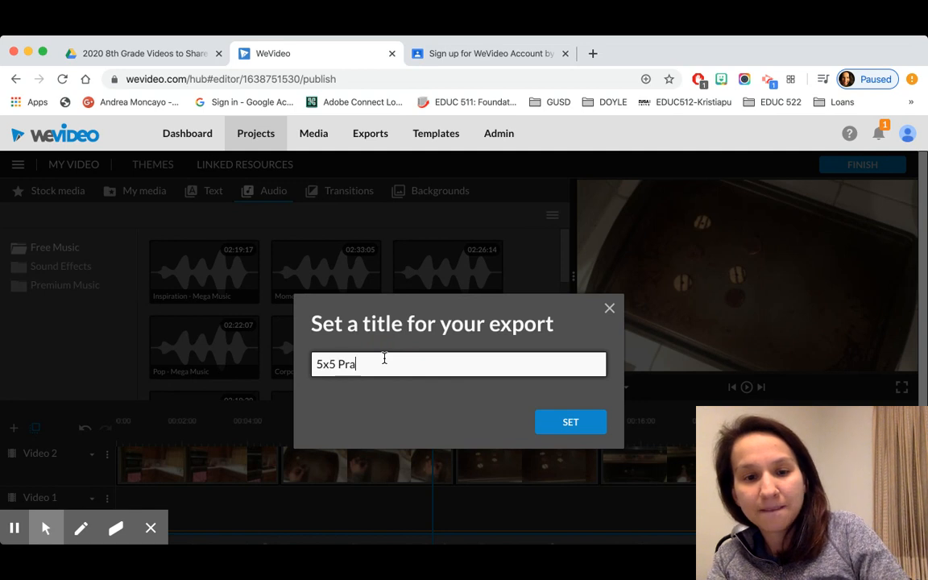
{"action": "type", "text": "ctice"}
{"action": "left_click", "coordinate": [575, 421]}
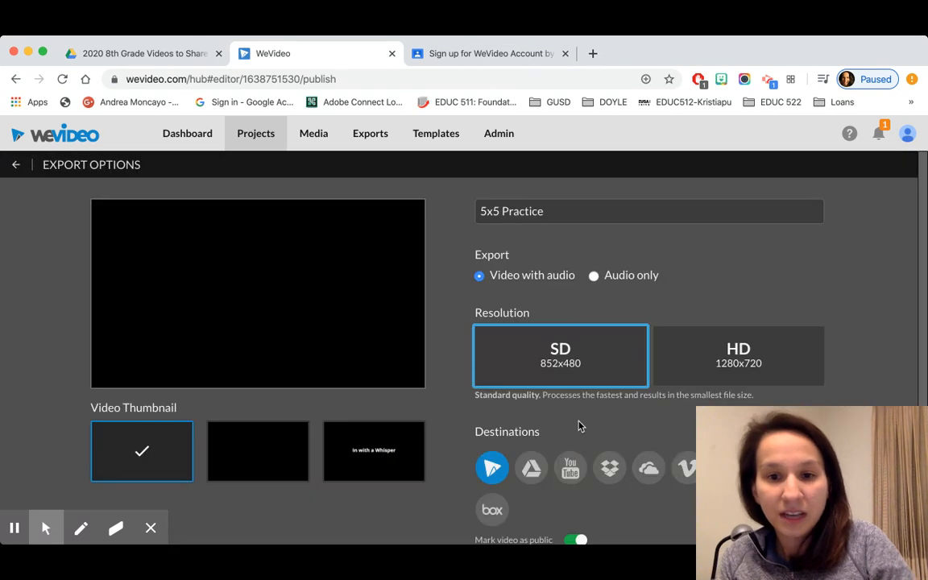
Add Google Drive as an export destination alongside WeVideo and set the resolution to SD 852x480 after trying HD
{"action": "left_click", "coordinate": [533, 470]}
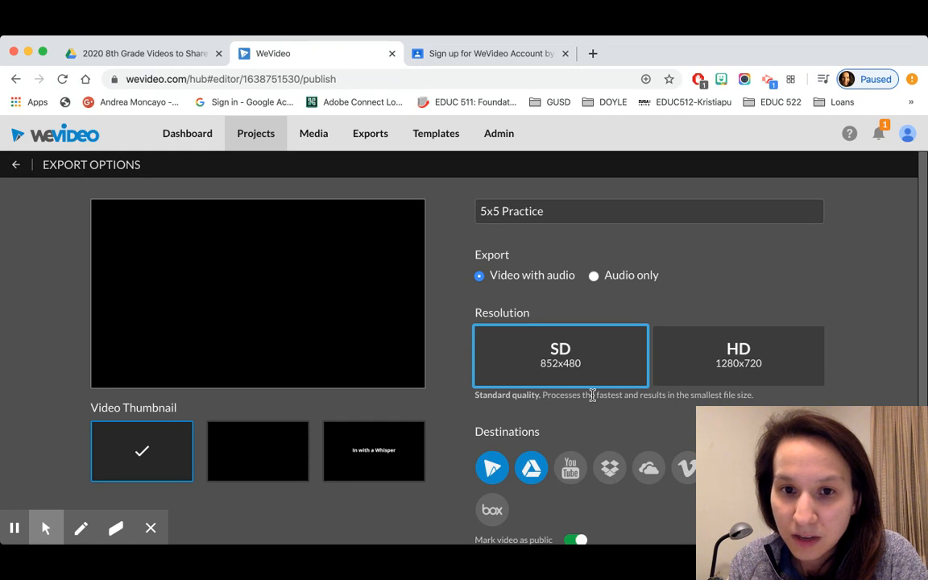
{"action": "left_click", "coordinate": [766, 359]}
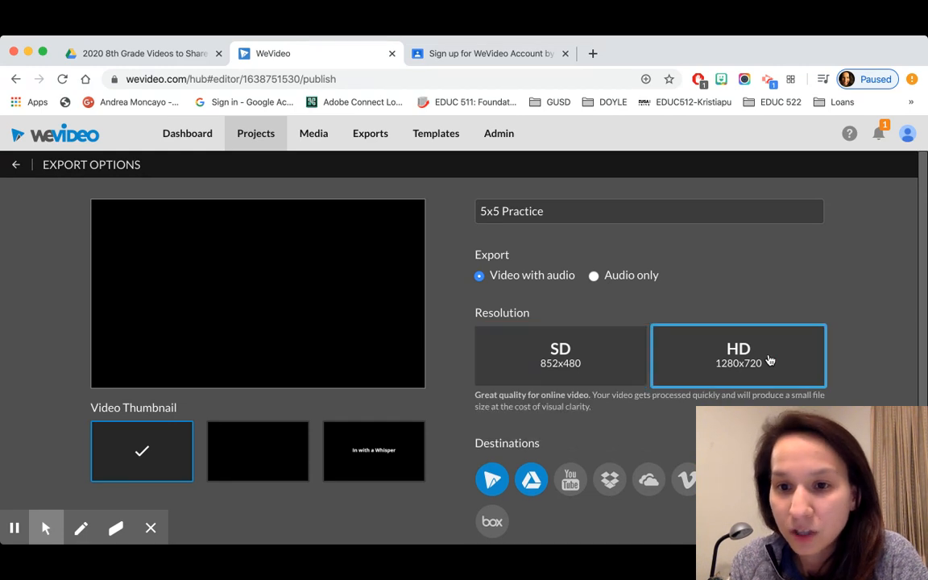
{"action": "left_click", "coordinate": [611, 364]}
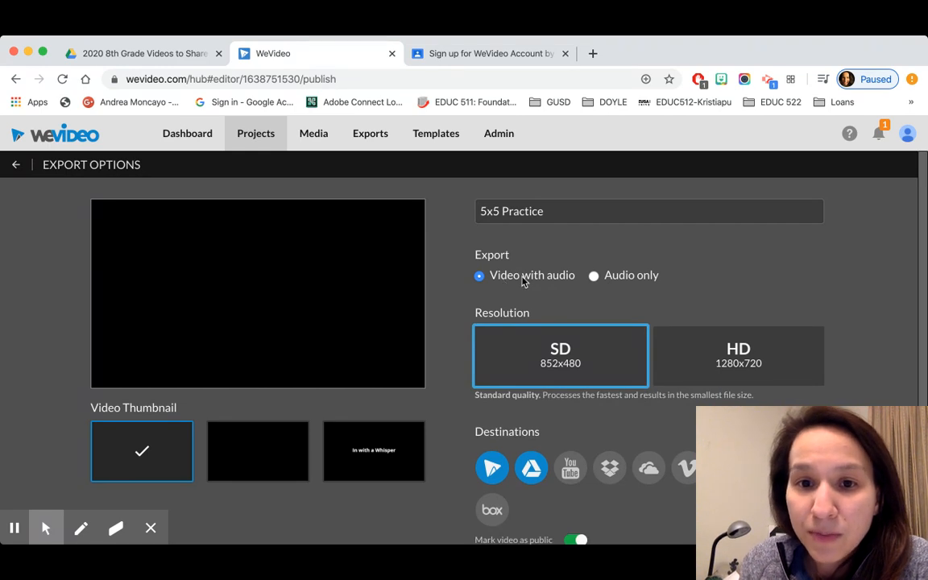
{"action": "scroll", "coordinate": [544, 281], "scroll_direction": "down", "scroll_amount": 1}
{"action": "scroll", "coordinate": [544, 281], "scroll_direction": "down", "scroll_amount": 2}
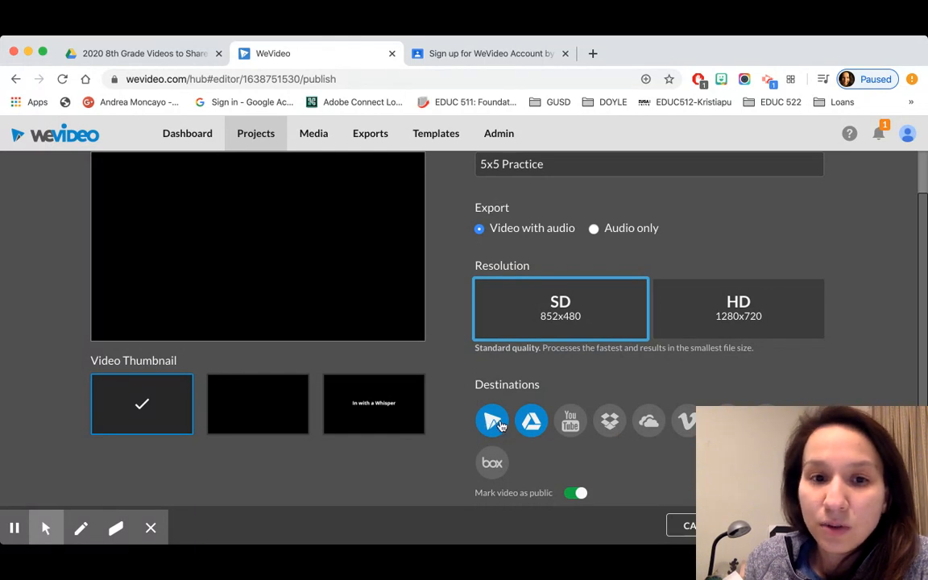
{"action": "left_click", "coordinate": [534, 424]}
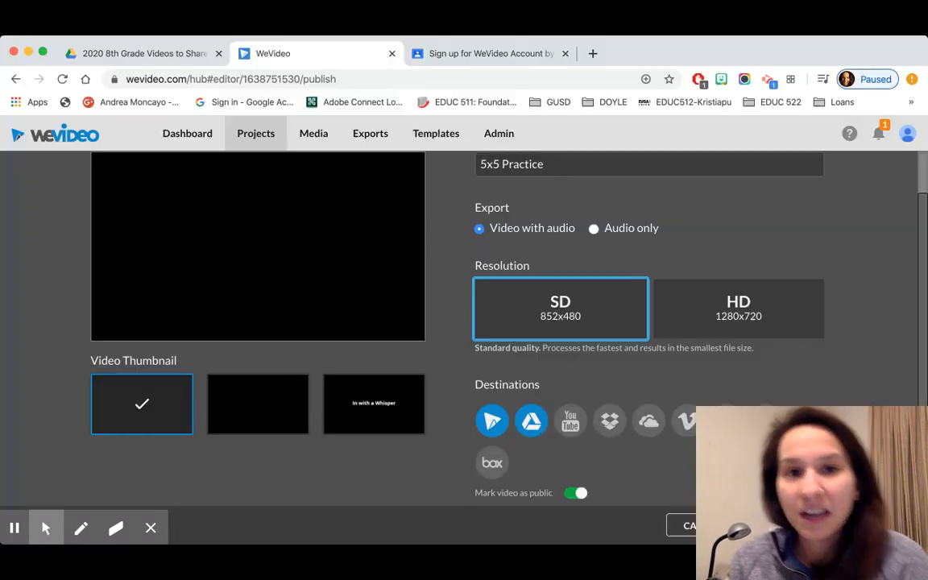
Switch to the Google Classroom page with the WeVideo sign-up post, try its main menu, and return to the WeVideo export options
{"action": "left_click", "coordinate": [494, 55]}
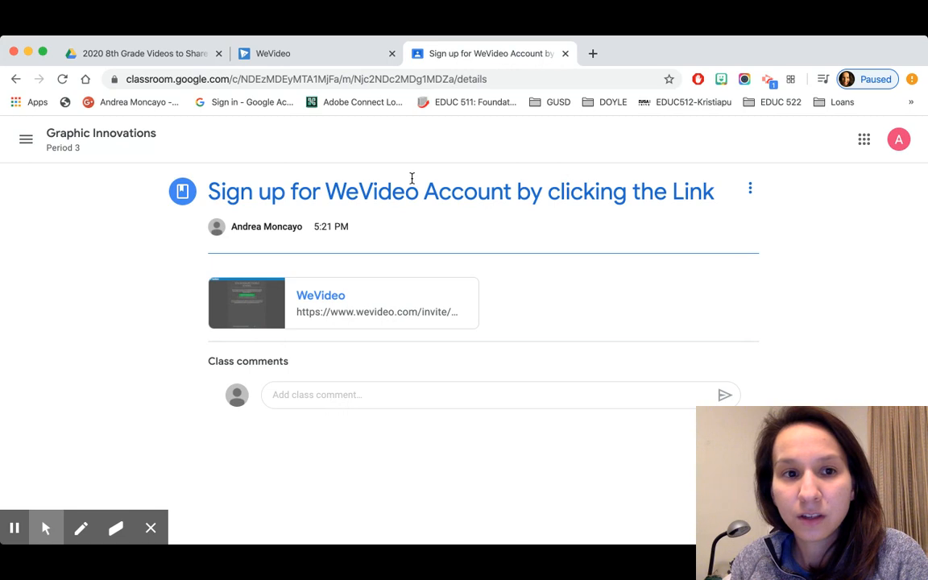
{"action": "left_click", "coordinate": [26, 138]}
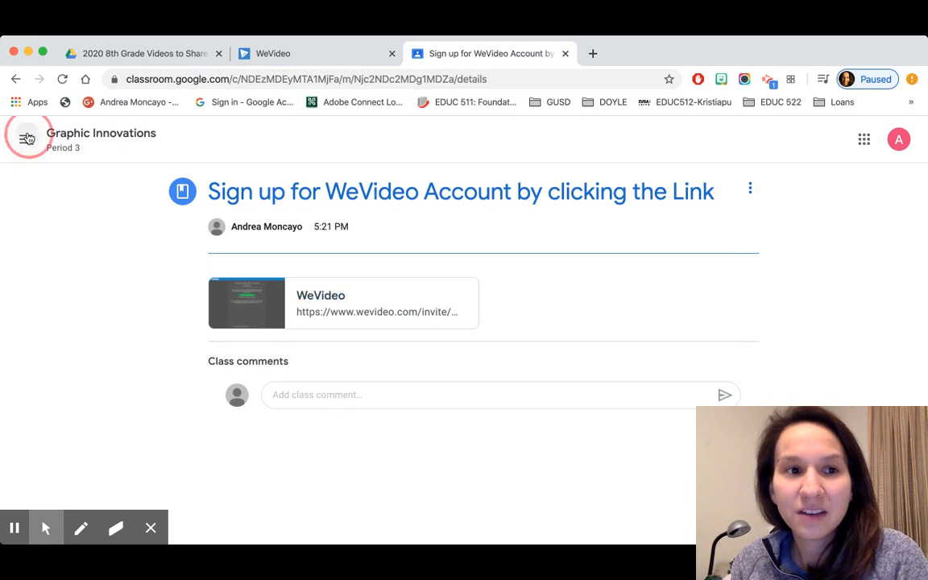
{"action": "left_click", "coordinate": [282, 53]}
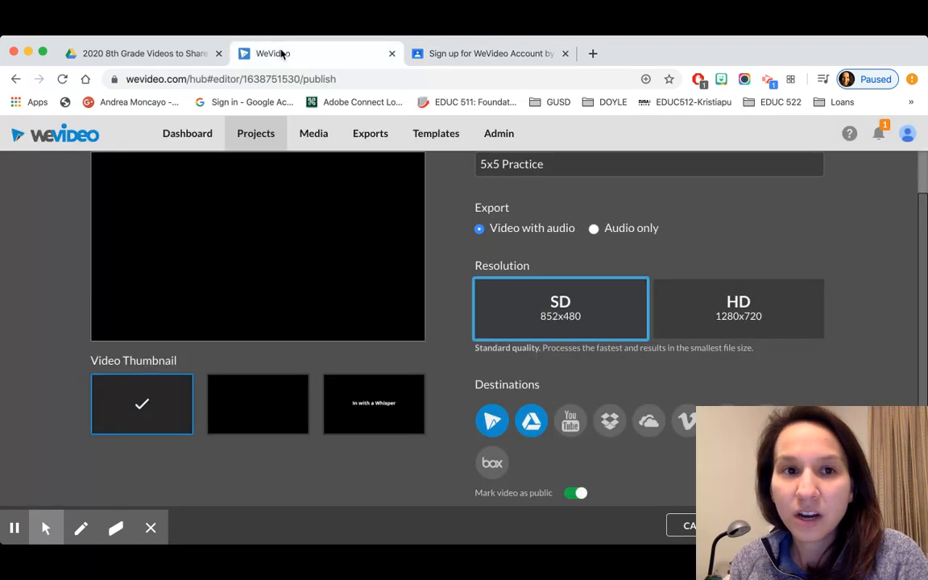